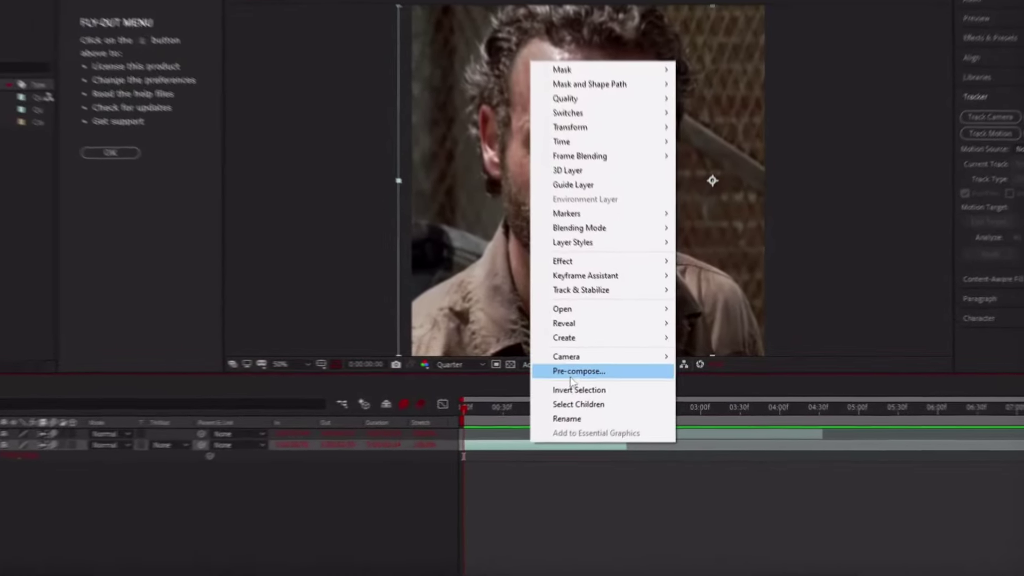
Pre-compose the Season 3 clip, moving all attributes into the new composition.
click(592, 370)
click(409, 291)
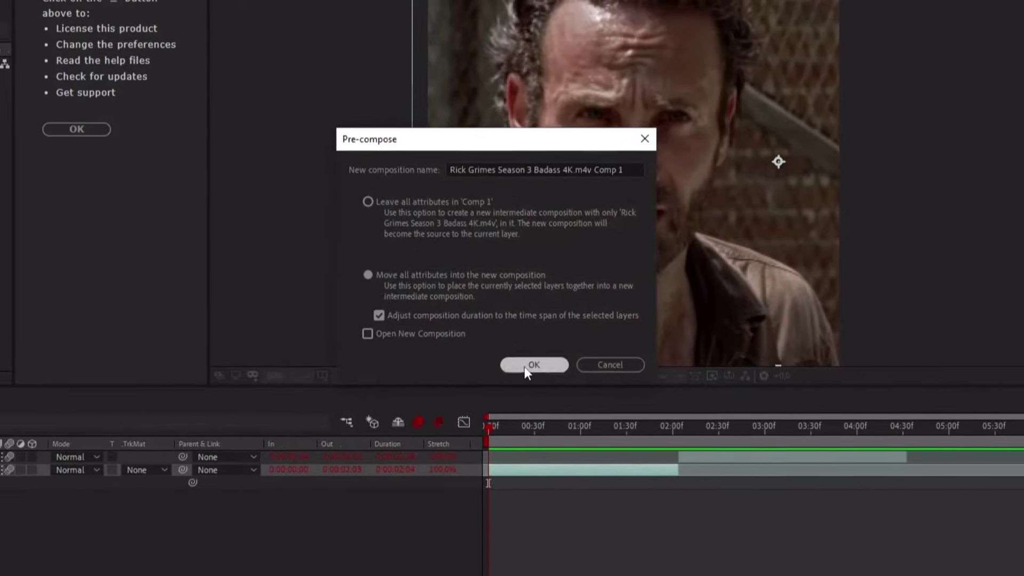
click(514, 361)
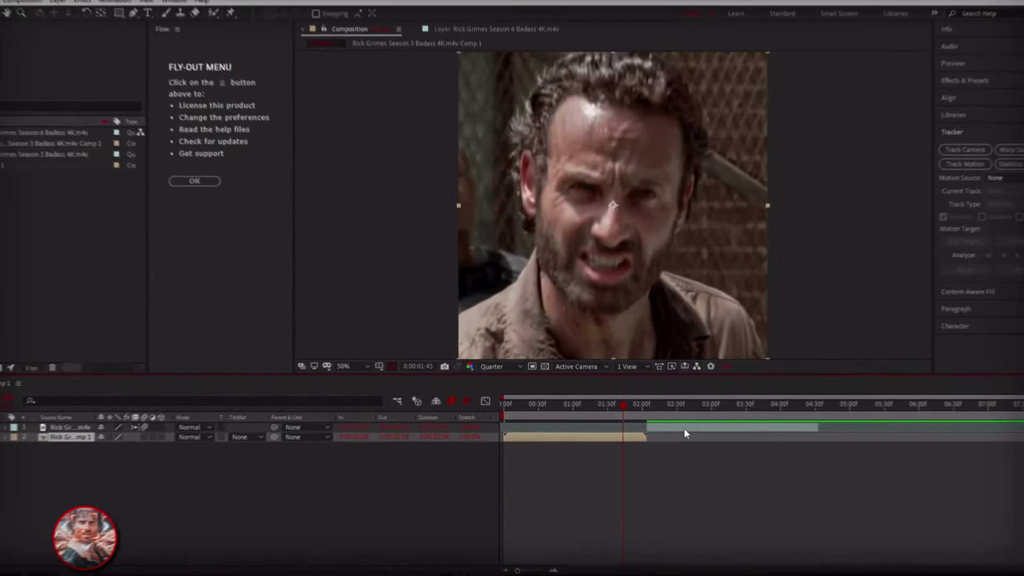
Make the Season 6 m4v clip start at the one-second mark.
drag(593, 400, 570, 407)
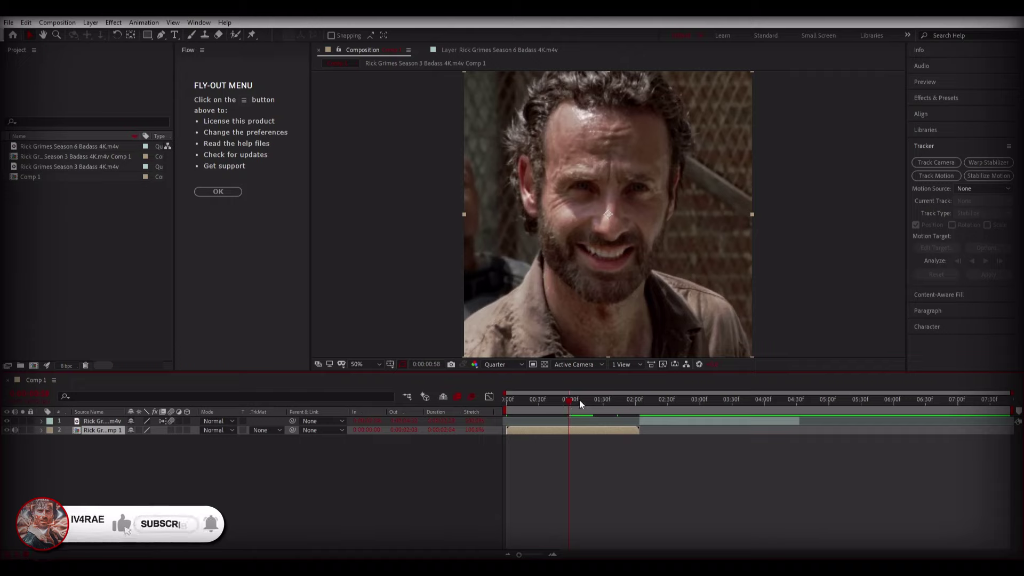
click(568, 399)
click(643, 421)
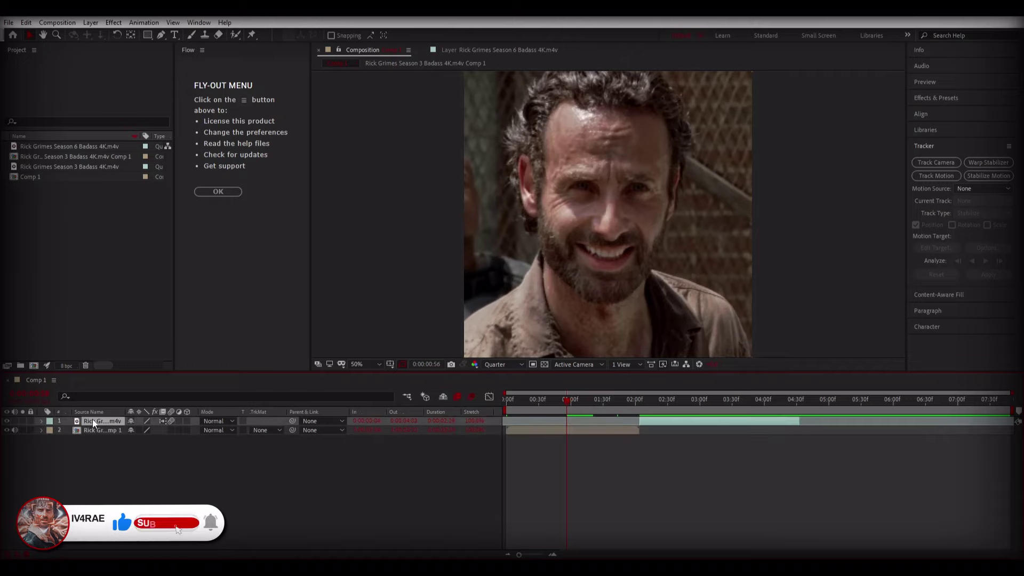
drag(92, 421, 101, 433)
drag(681, 435, 607, 443)
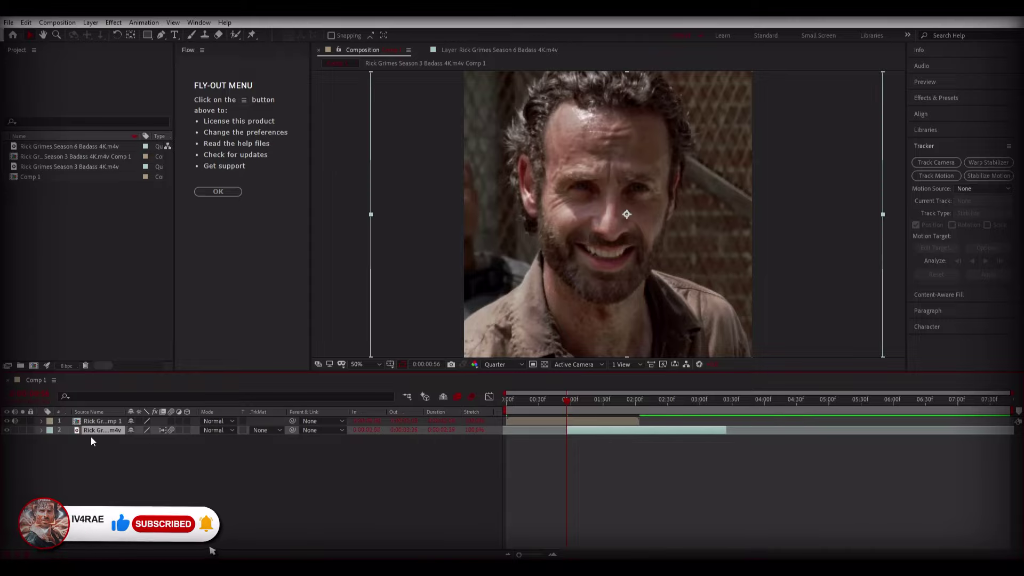
drag(91, 431, 101, 421)
Pre-compose the Season 6 clip and place it beneath the Season 3 precomp, starting slightly earlier.
right_click(559, 428)
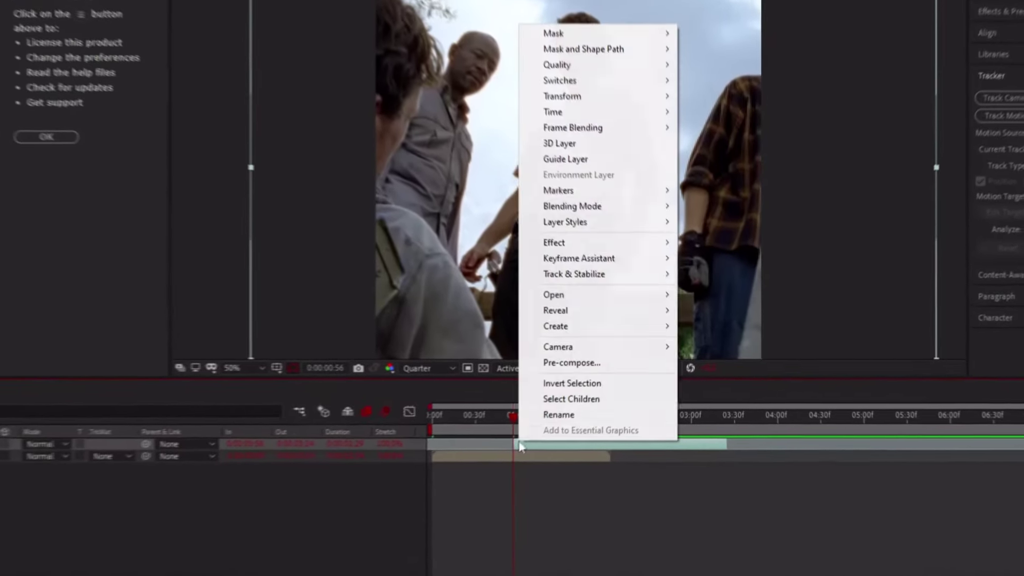
click(595, 360)
click(532, 379)
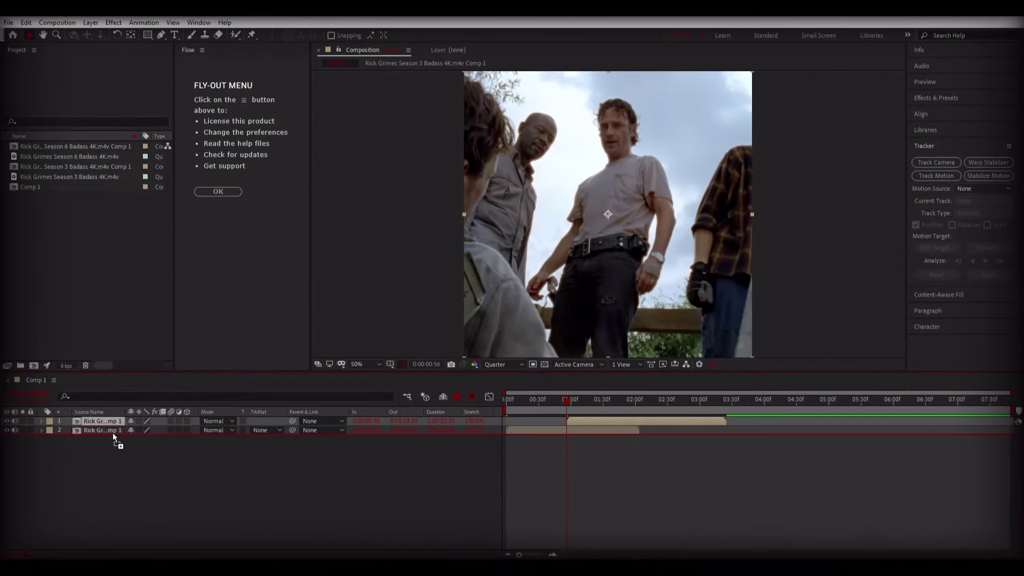
drag(113, 433, 113, 433)
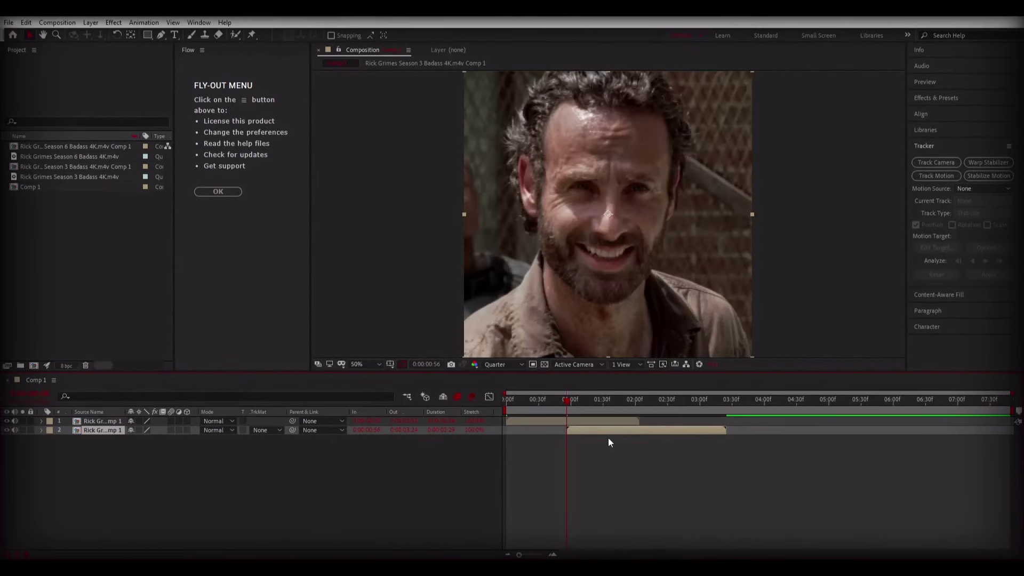
drag(608, 433, 598, 433)
drag(557, 399, 491, 405)
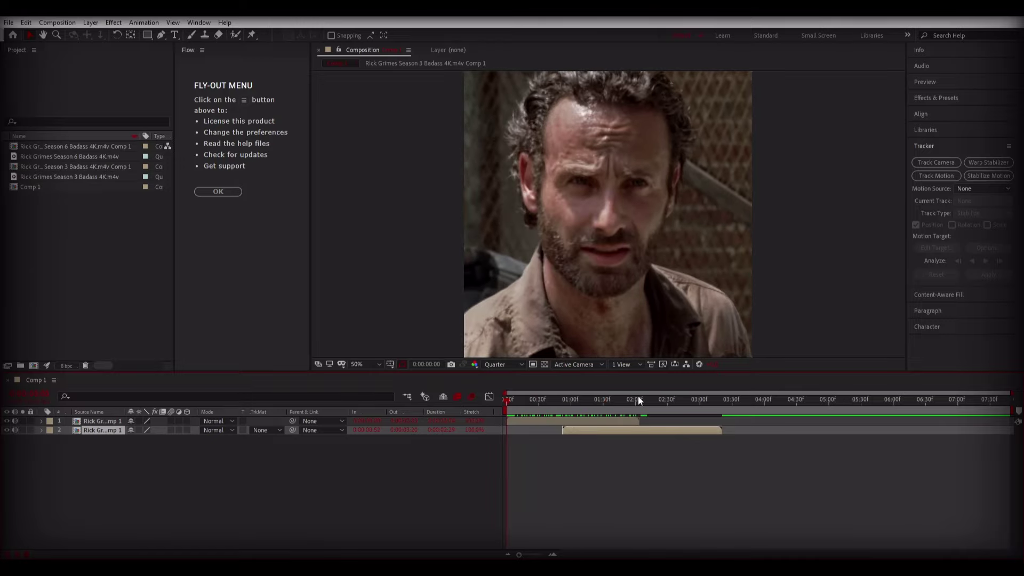
Add a Null Object layer and move Null 1 to the top of the stack.
right_click(487, 466)
mouse_move(512, 351)
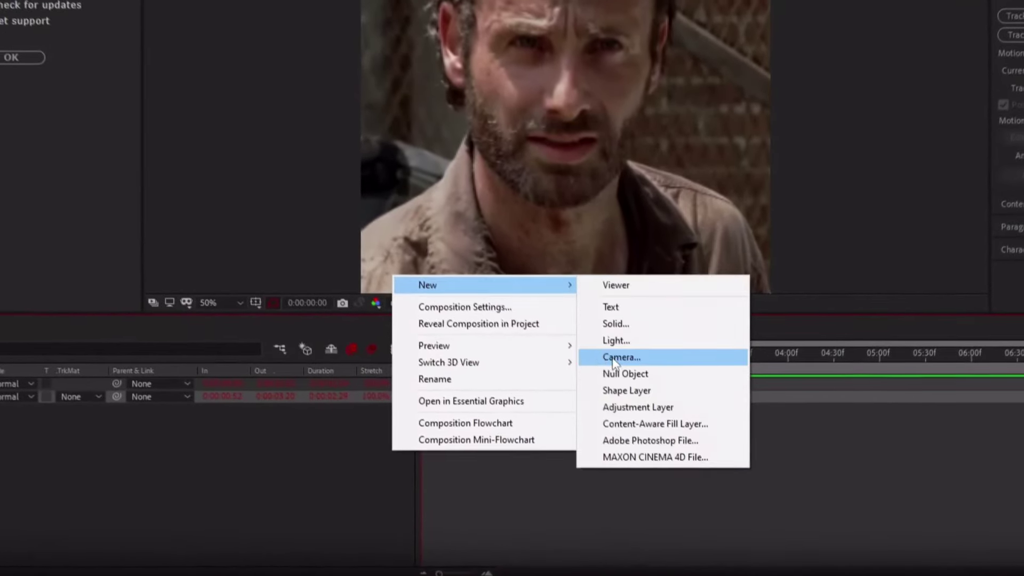
click(662, 373)
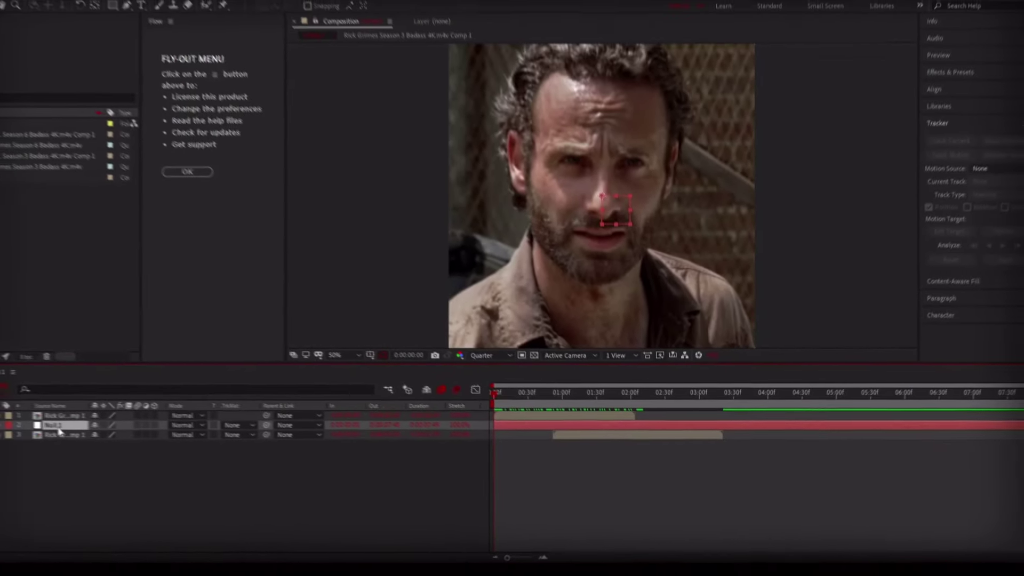
drag(60, 431, 64, 414)
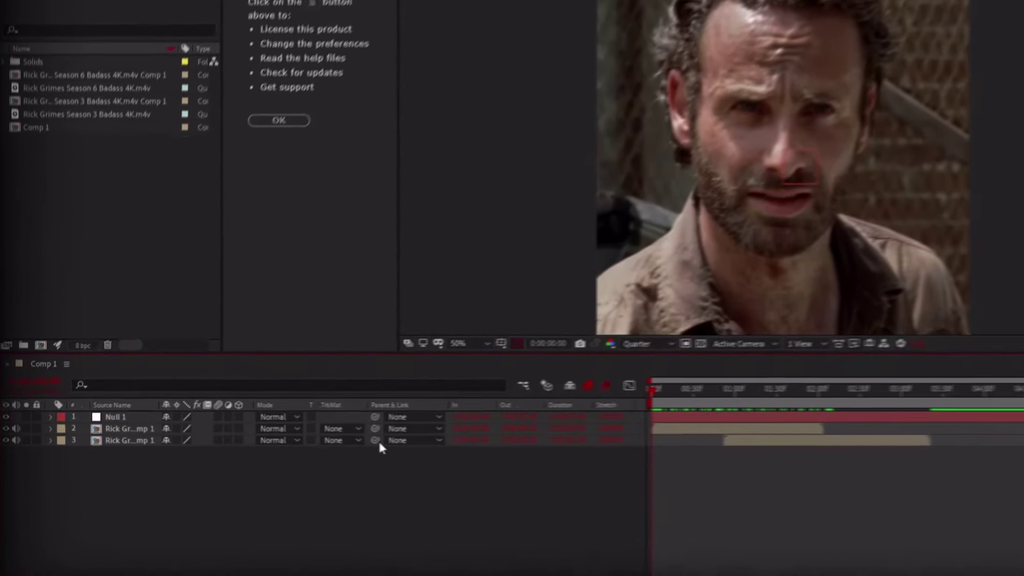
Parent both clip precomps to Null 1 and put the later clip above the earlier one.
mouse_move(299, 439)
mouse_down()
mouse_move(88, 420)
mouse_move(122, 414)
mouse_up()
drag(415, 429, 128, 415)
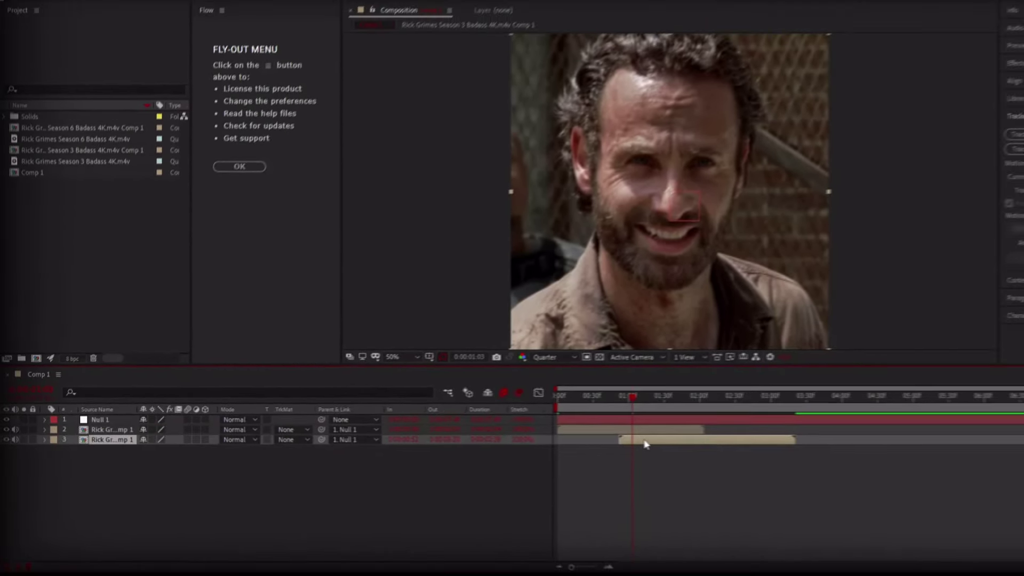
drag(68, 441, 95, 426)
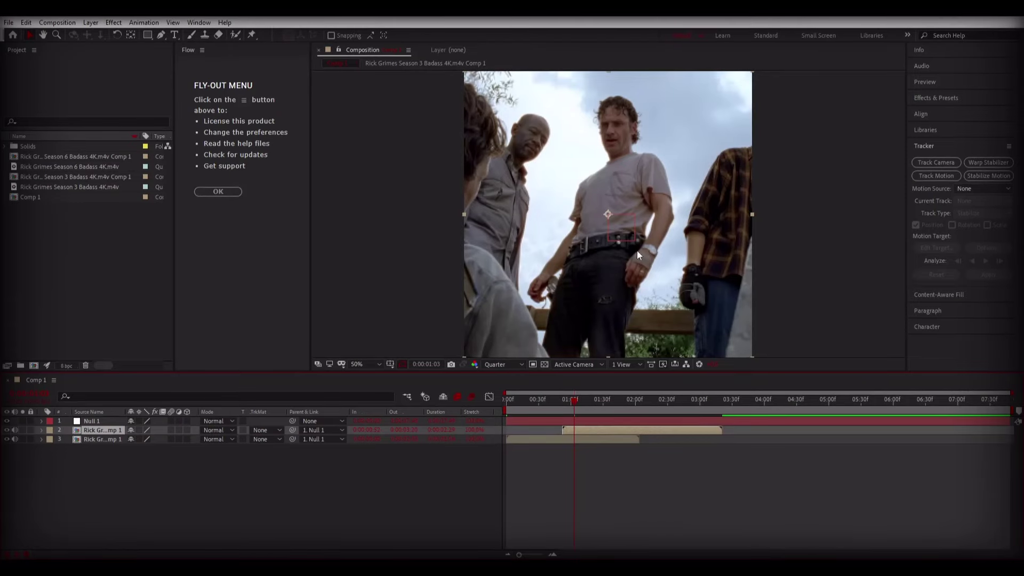
Shift the later clip's Position X so it sits just past the frame's right edge.
key(comma)
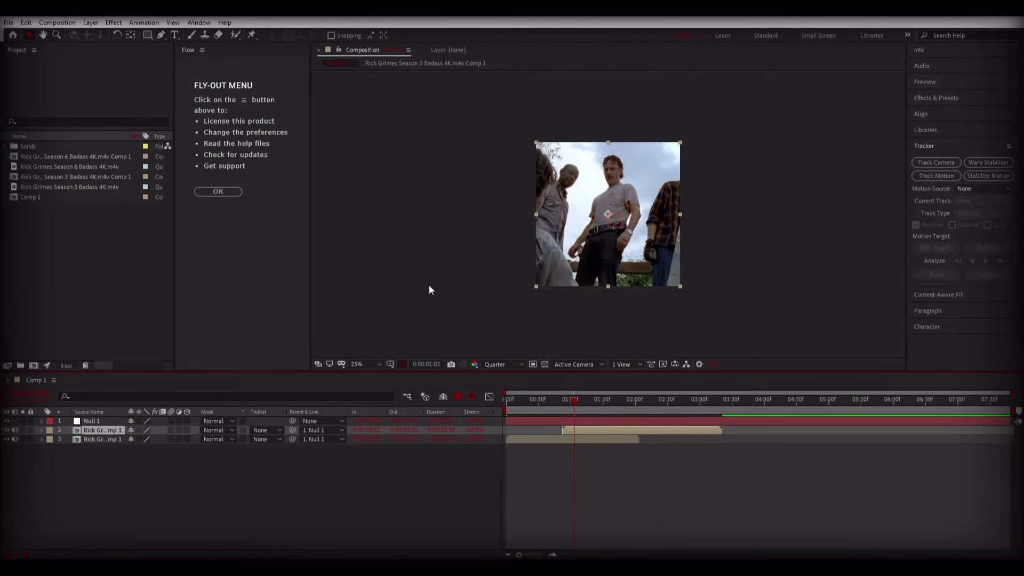
key(p)
drag(134, 440, 682, 417)
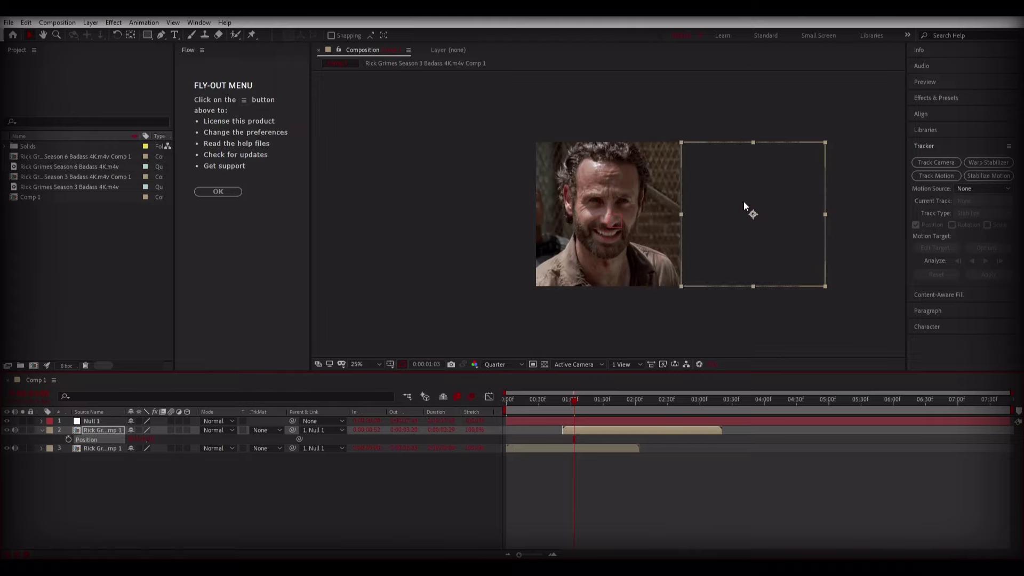
scroll(746, 206, up, 2)
scroll(667, 217, up, 2)
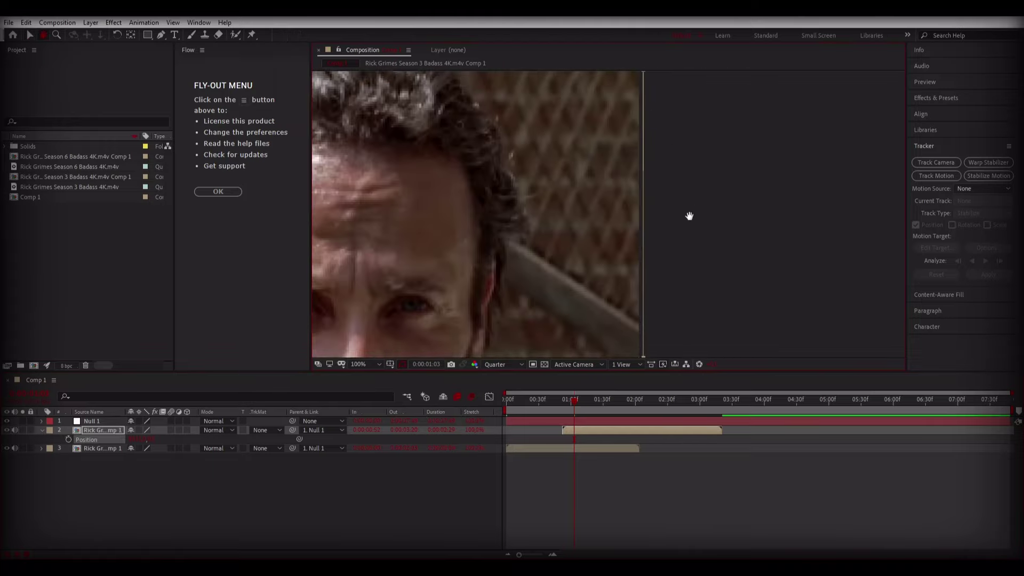
scroll(689, 216, up, 1)
scroll(663, 233, up, 1)
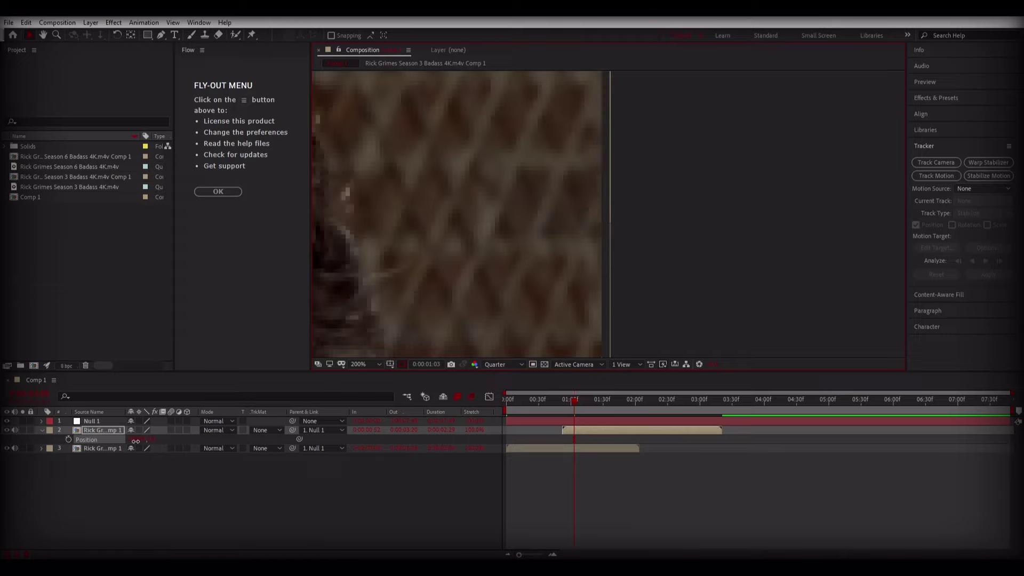
drag(136, 441, 131, 441)
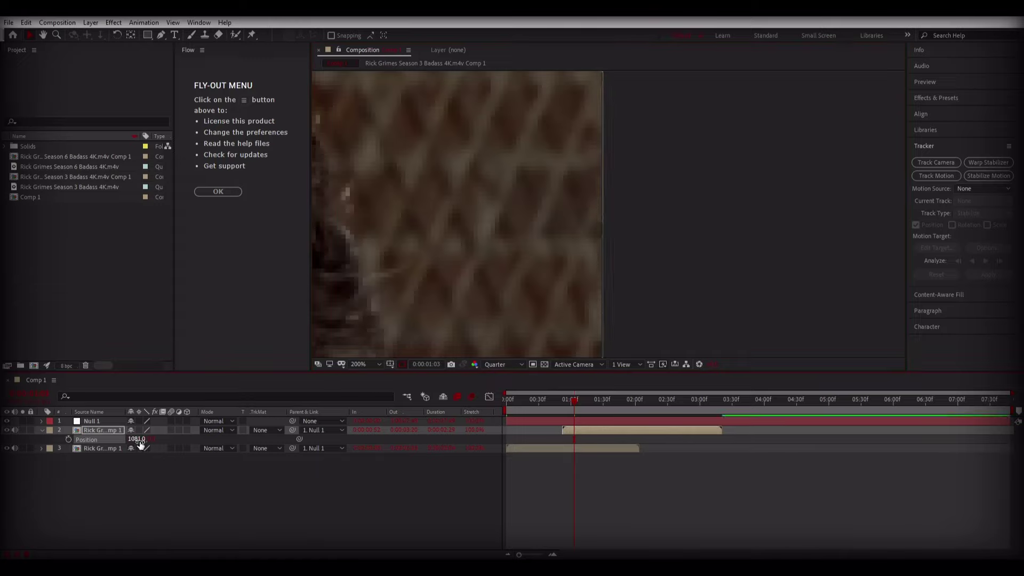
click(142, 439)
click(568, 451)
Go to the later clip's in-point, select Null 1, and set viewer magnification to Fit.
scroll(598, 282, down, 2)
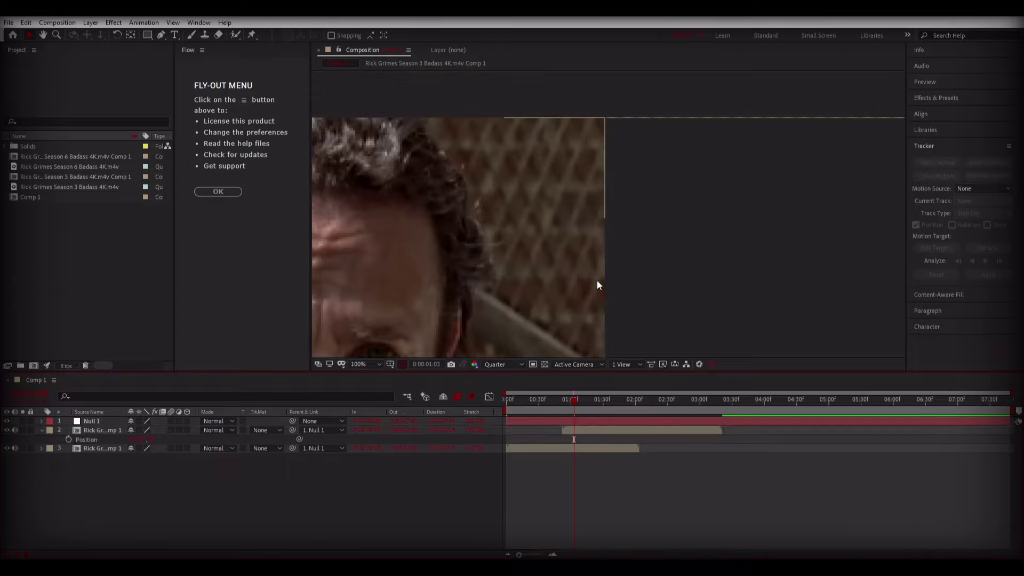
click(565, 430)
key(i)
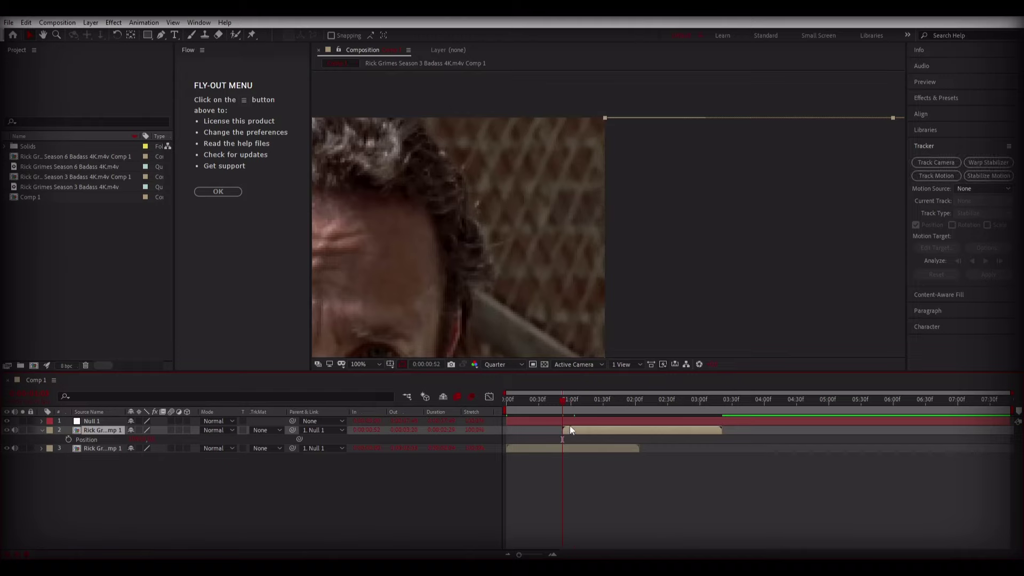
click(569, 423)
click(366, 364)
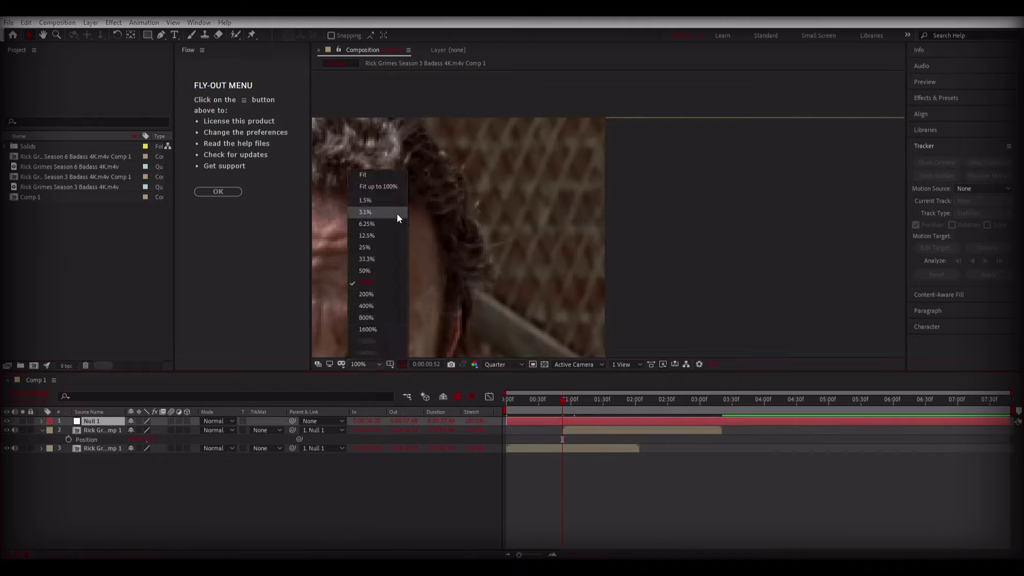
click(379, 181)
Keyframe Null 1's Position X left at 0:00:02:04 so both clips slide, then preview.
key(p)
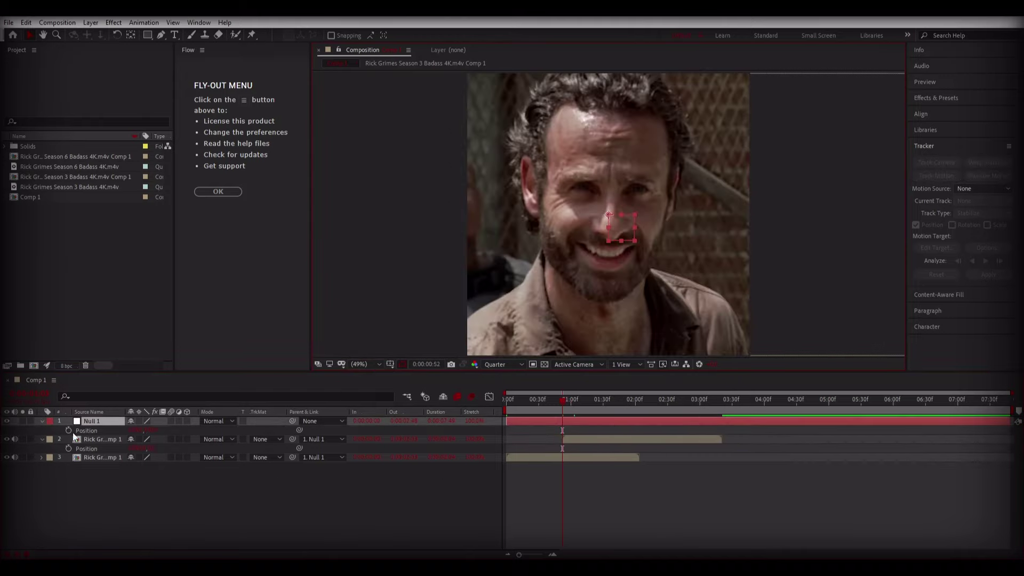
drag(568, 401, 639, 408)
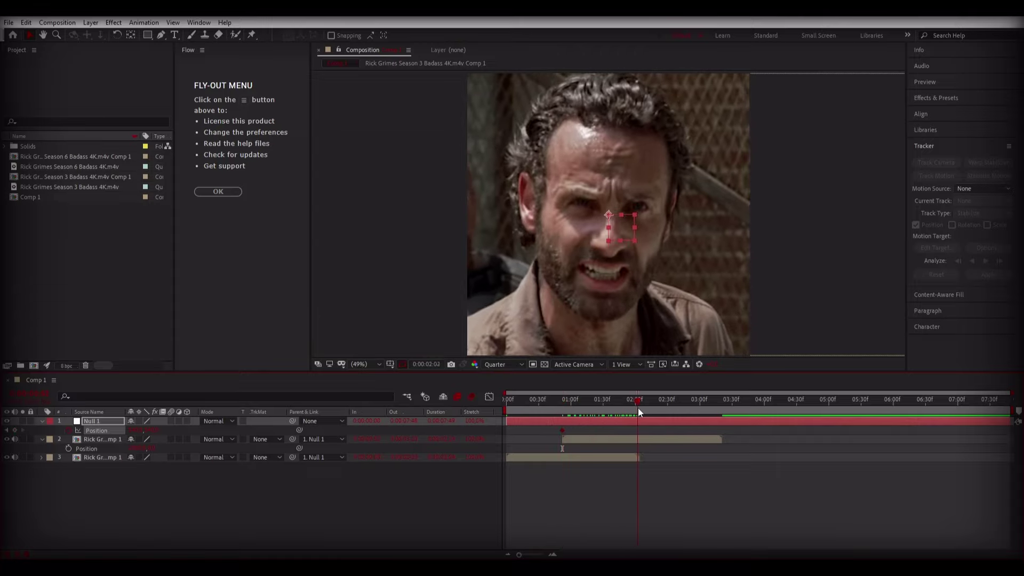
mouse_move(134, 431)
mouse_down()
mouse_move(88, 429)
mouse_move(78, 440)
mouse_up()
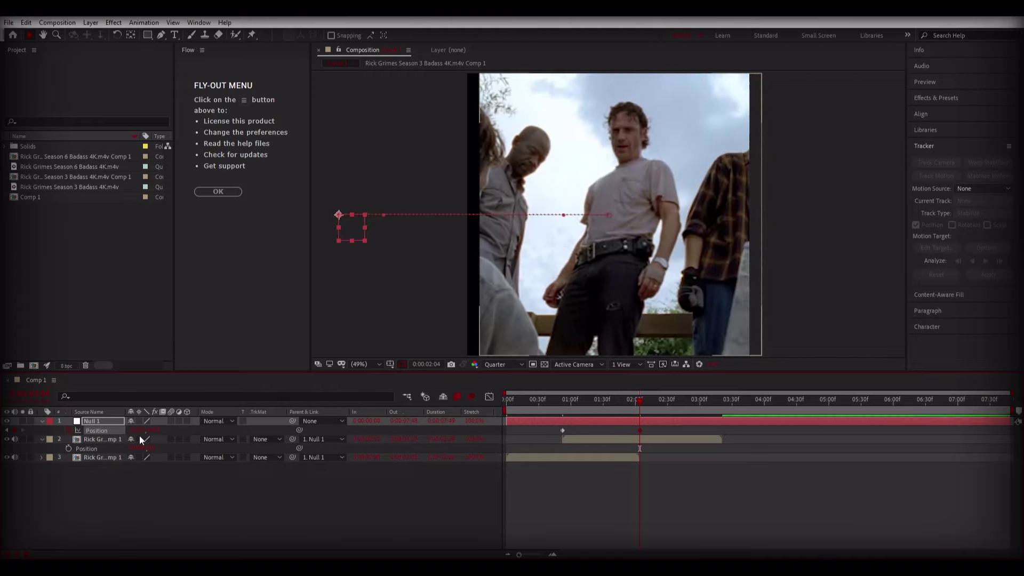
drag(140, 439, 118, 433)
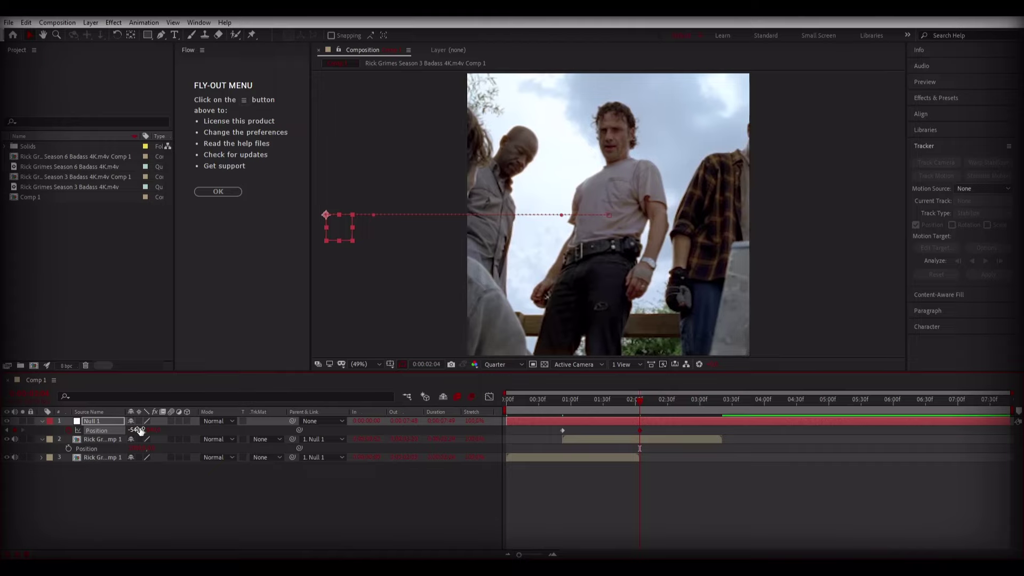
key(Return)
mouse_move(639, 400)
mouse_down()
mouse_move(533, 415)
mouse_move(606, 419)
mouse_up()
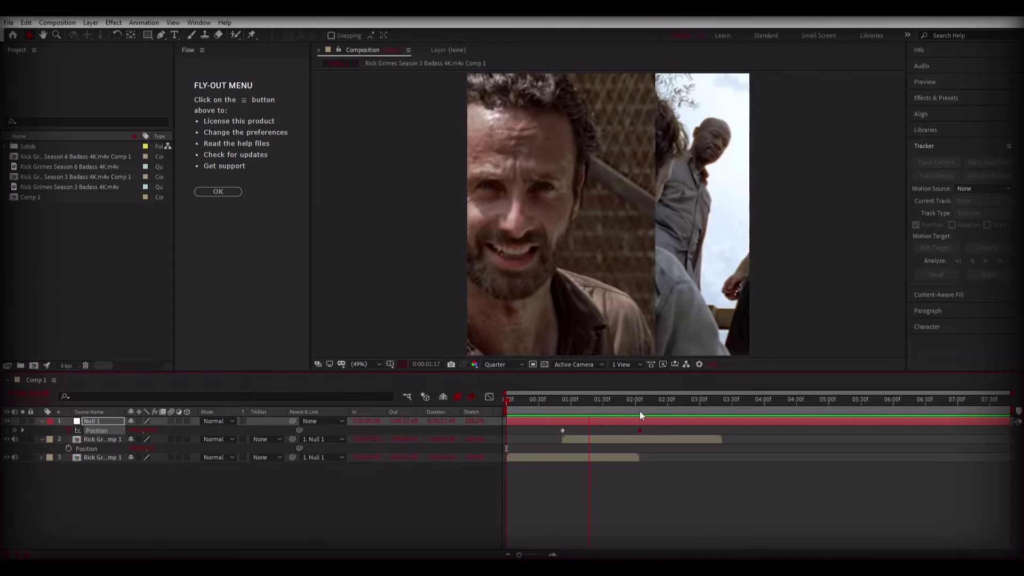
key(space)
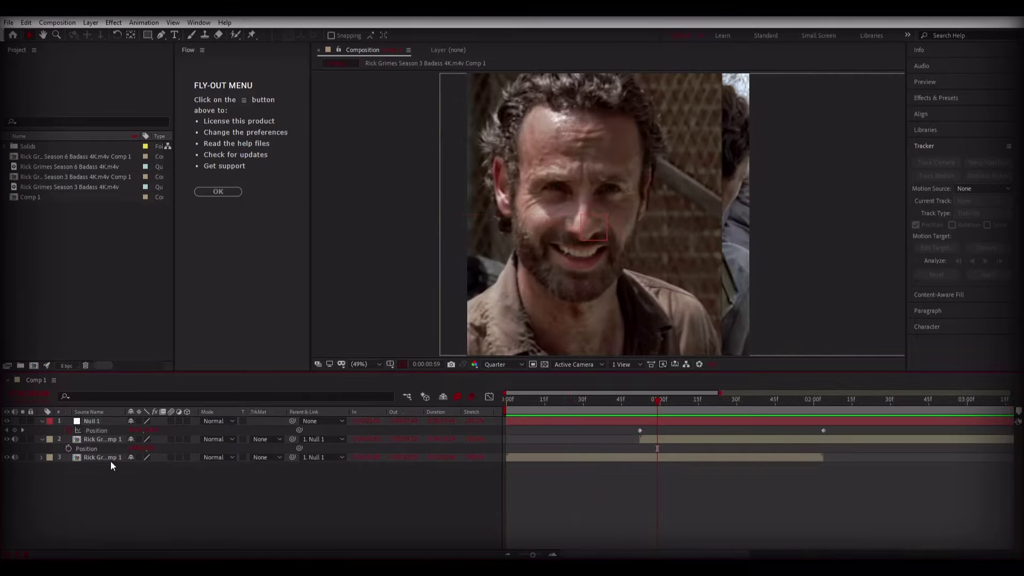
Separate Null 1's Position into X and Y and apply Easy Ease to its keyframes.
right_click(105, 432)
click(152, 324)
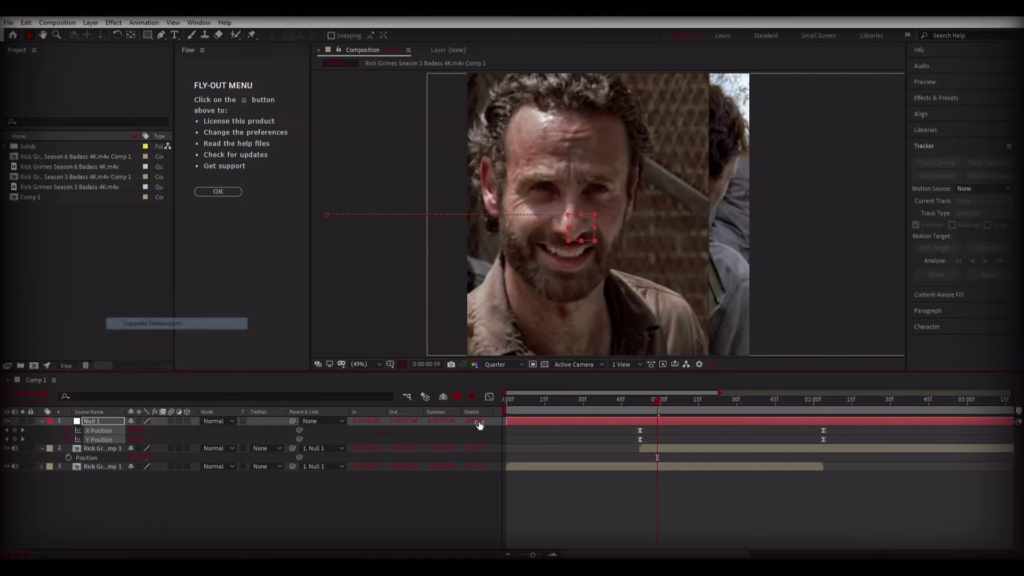
drag(624, 431, 800, 436)
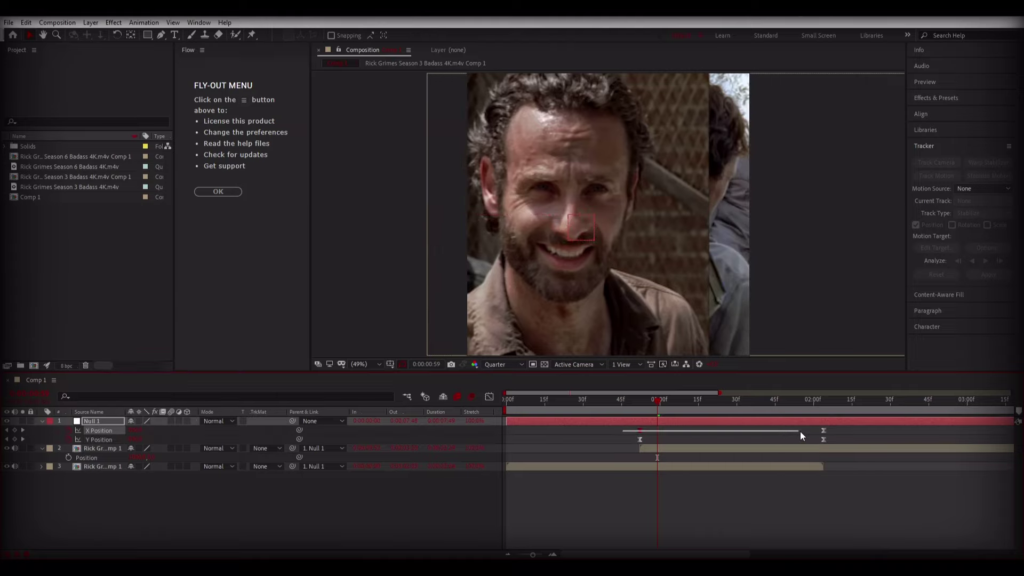
right_click(824, 430)
mouse_move(869, 421)
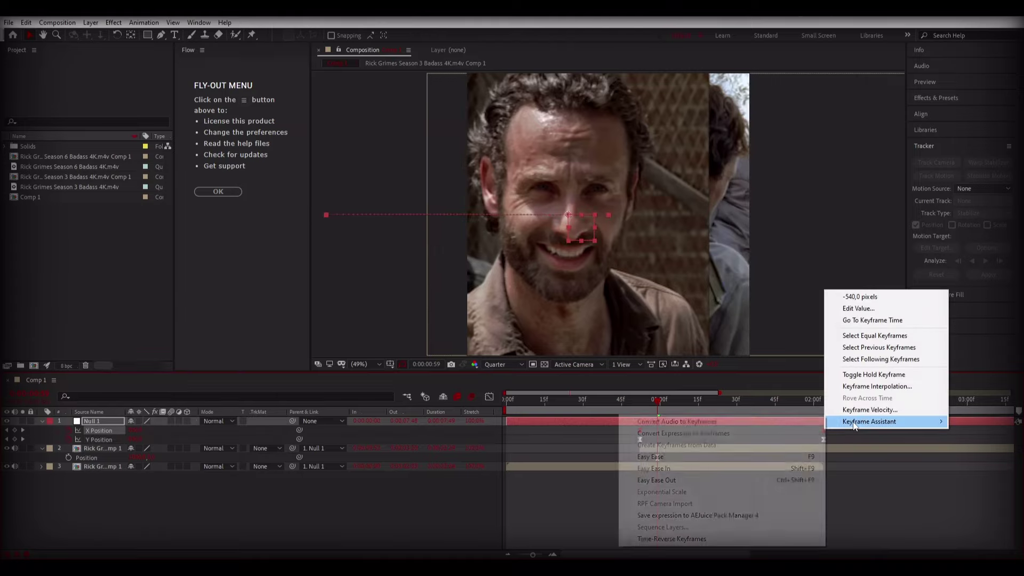
click(653, 457)
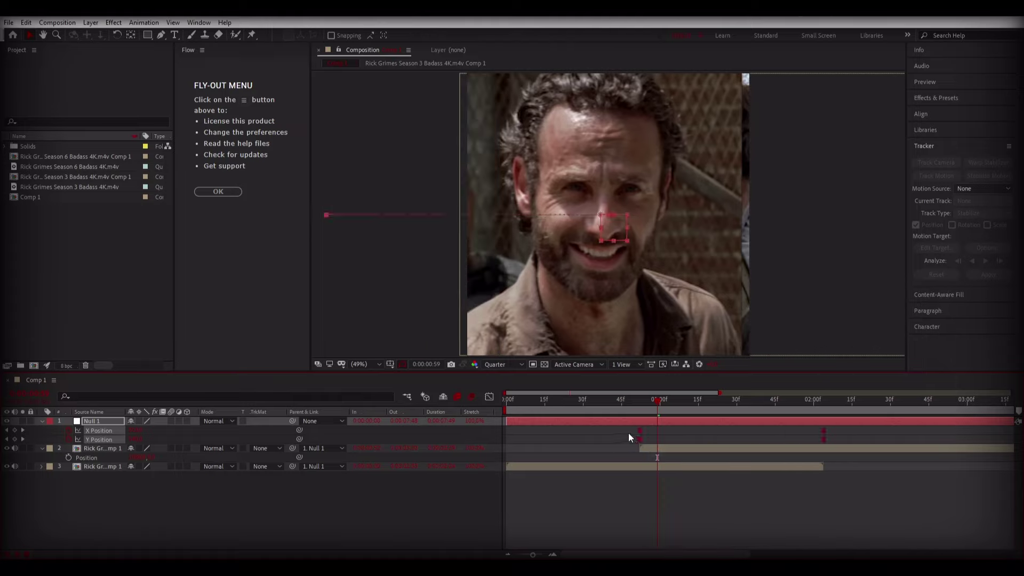
Steepen the X Position speed curve by lengthening both ease handles in the Graph Editor.
drag(628, 429, 735, 433)
click(490, 397)
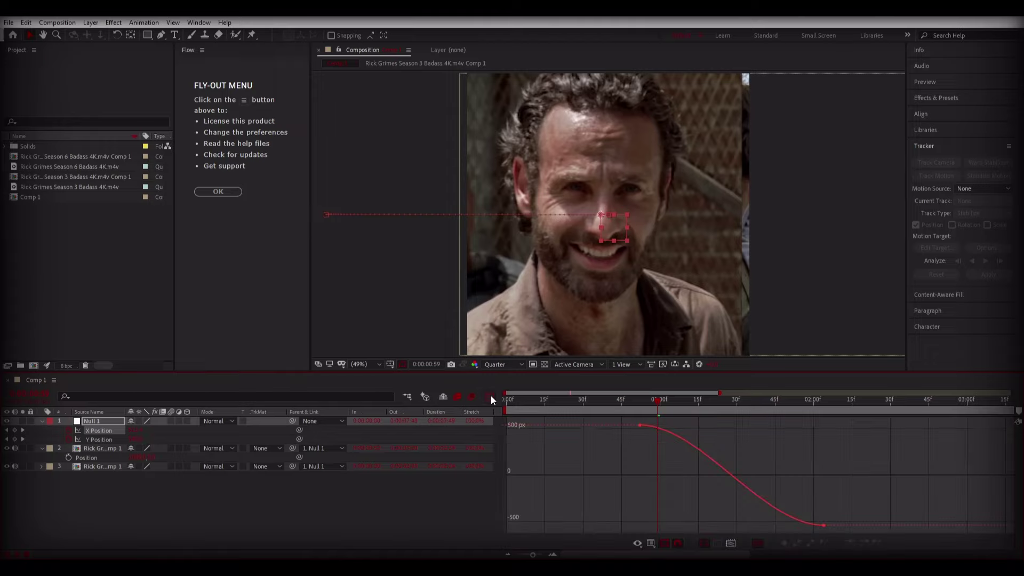
click(743, 479)
click(720, 544)
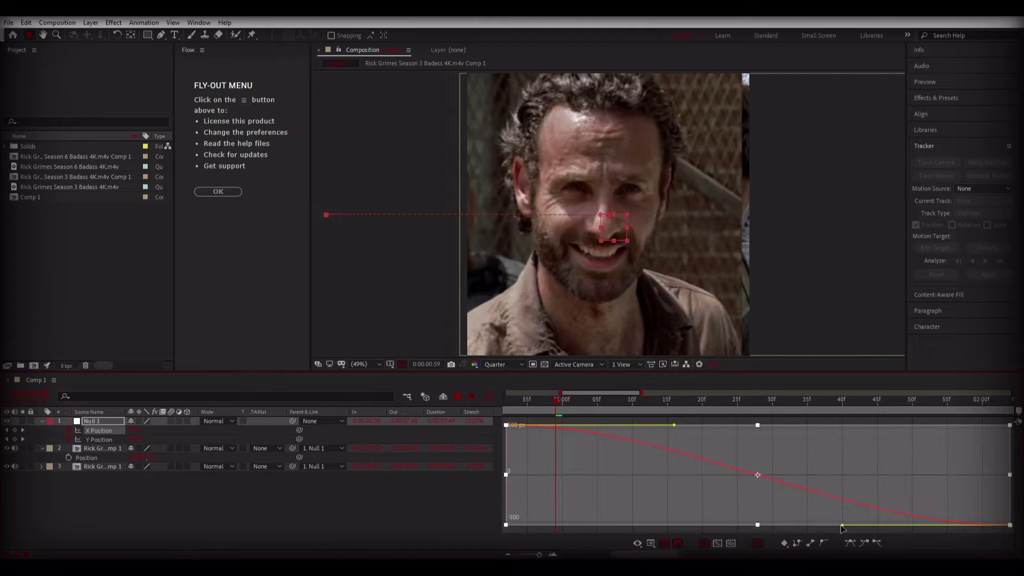
drag(841, 526, 722, 526)
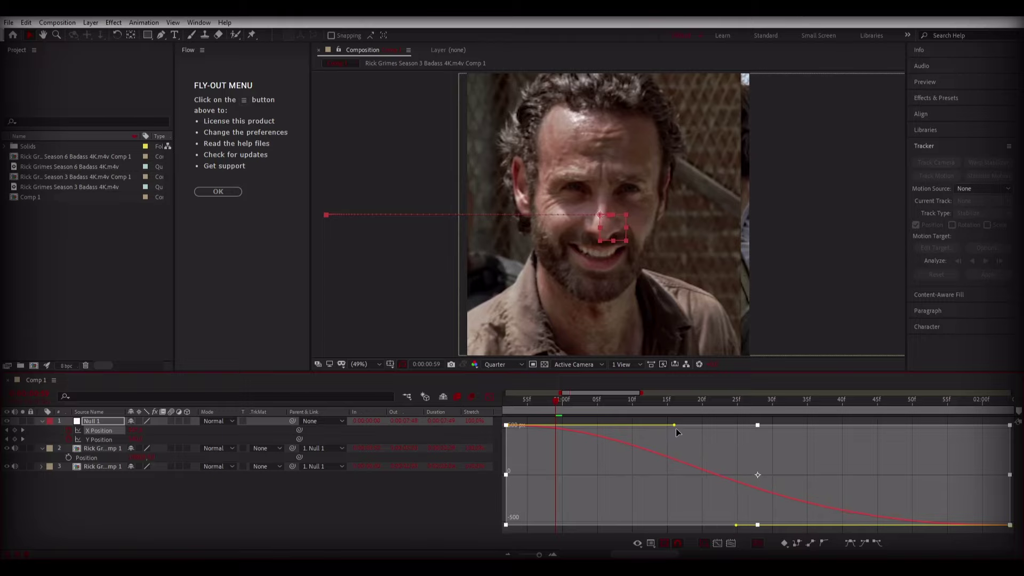
drag(675, 425, 840, 426)
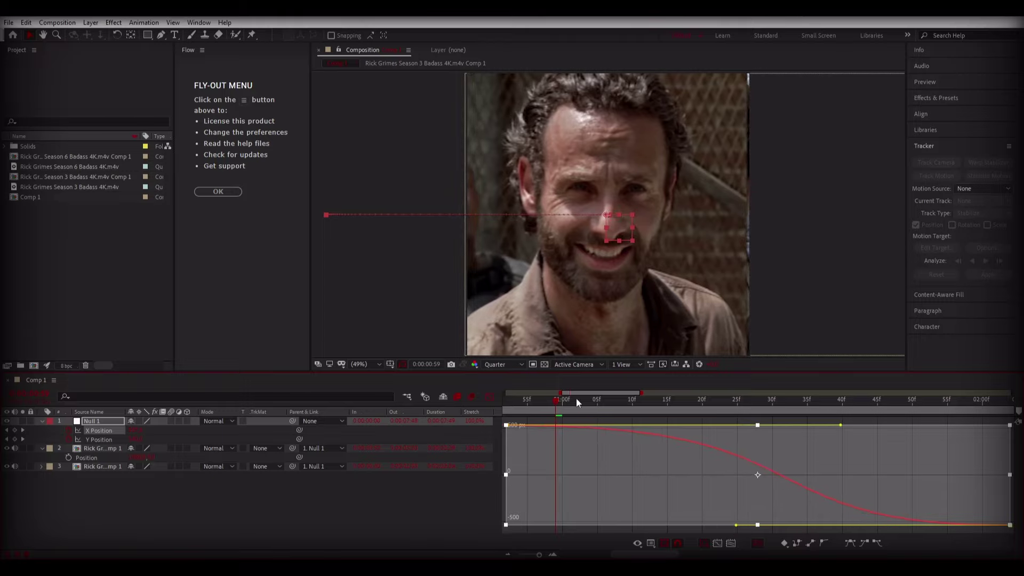
Turn on motion blur for Null 1 and the clip, then preview the eased slide.
drag(576, 398, 535, 399)
drag(171, 422, 171, 450)
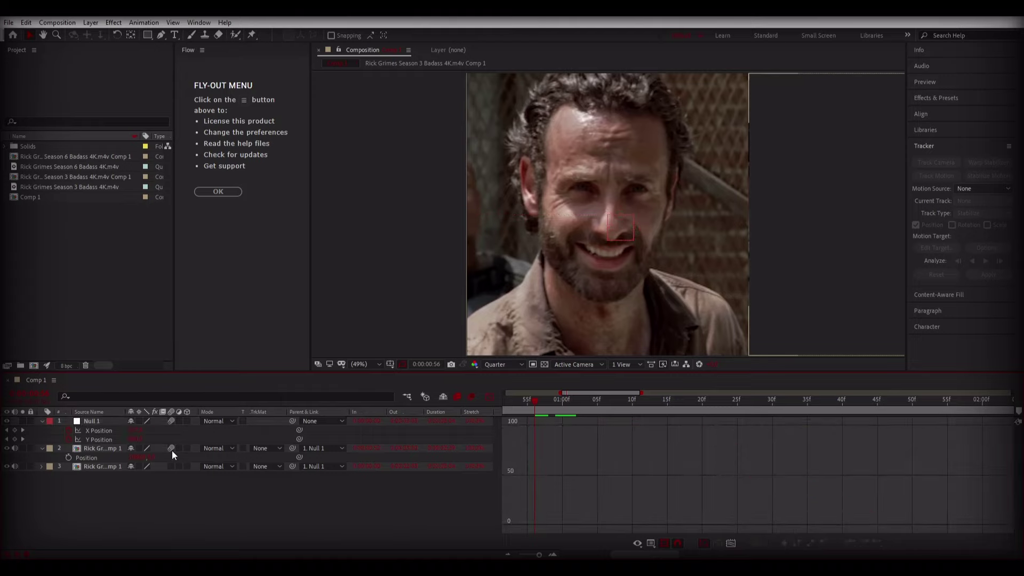
key(space)
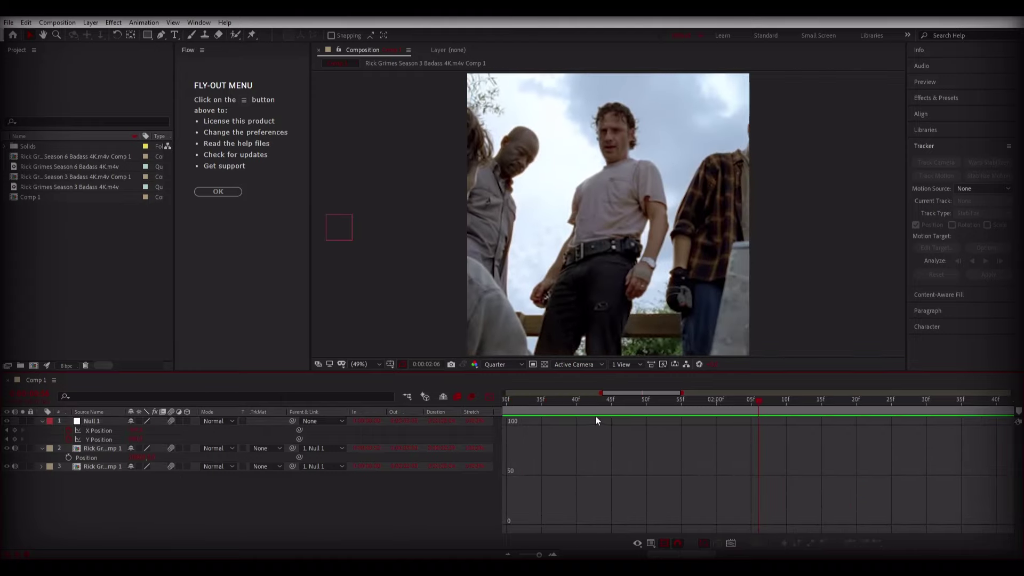
click(489, 398)
Preview and scrub the slide transition around the one-second mark.
key(minus)
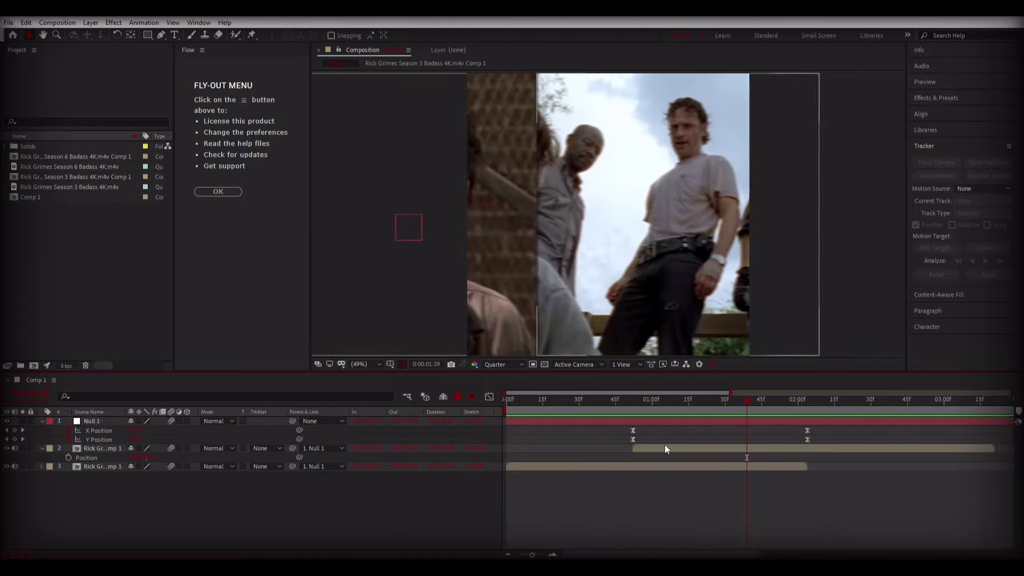
click(510, 401)
key(space)
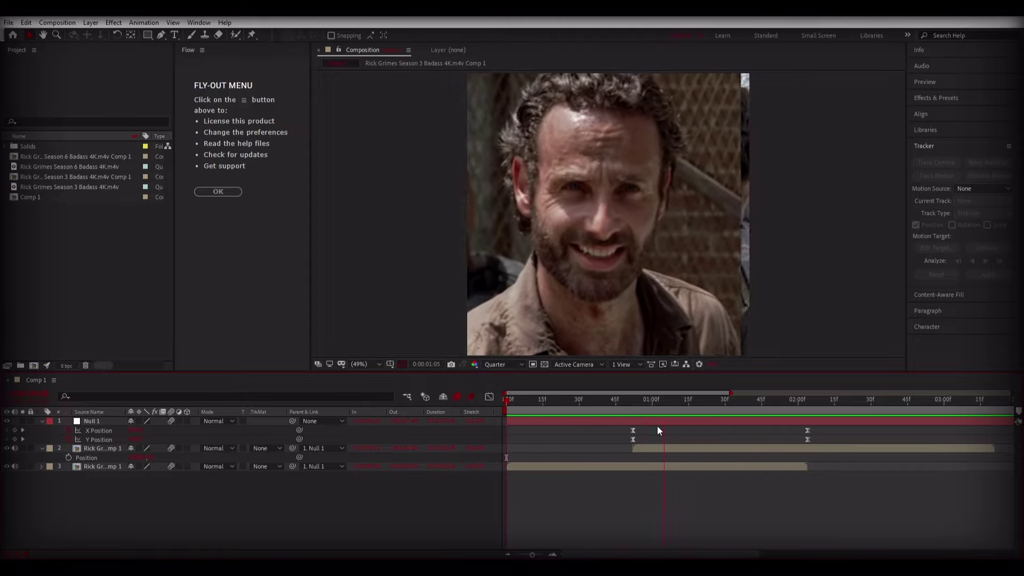
click(660, 401)
mouse_move(660, 405)
mouse_down()
mouse_move(740, 402)
mouse_move(652, 433)
mouse_up()
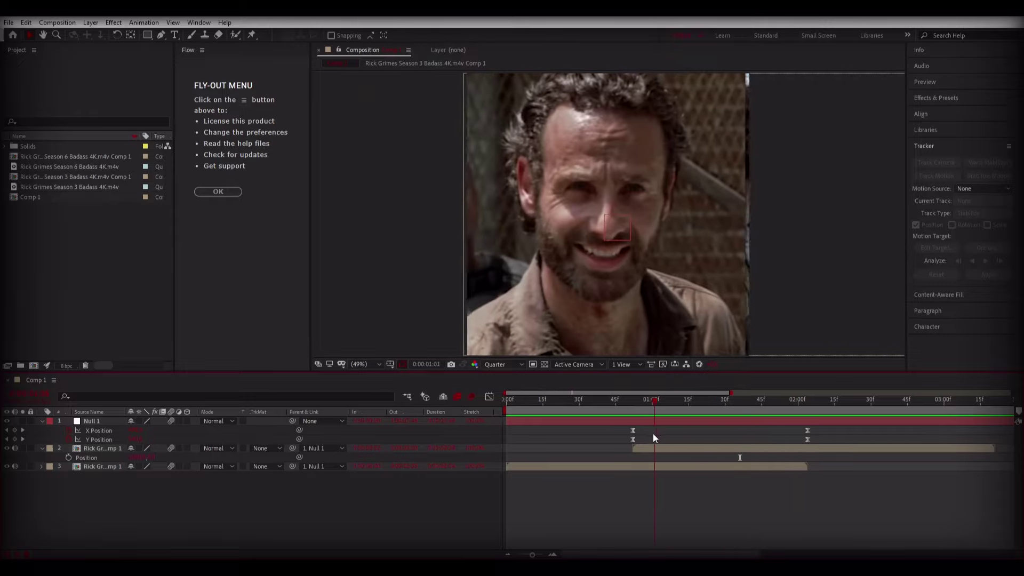
drag(654, 437, 466, 409)
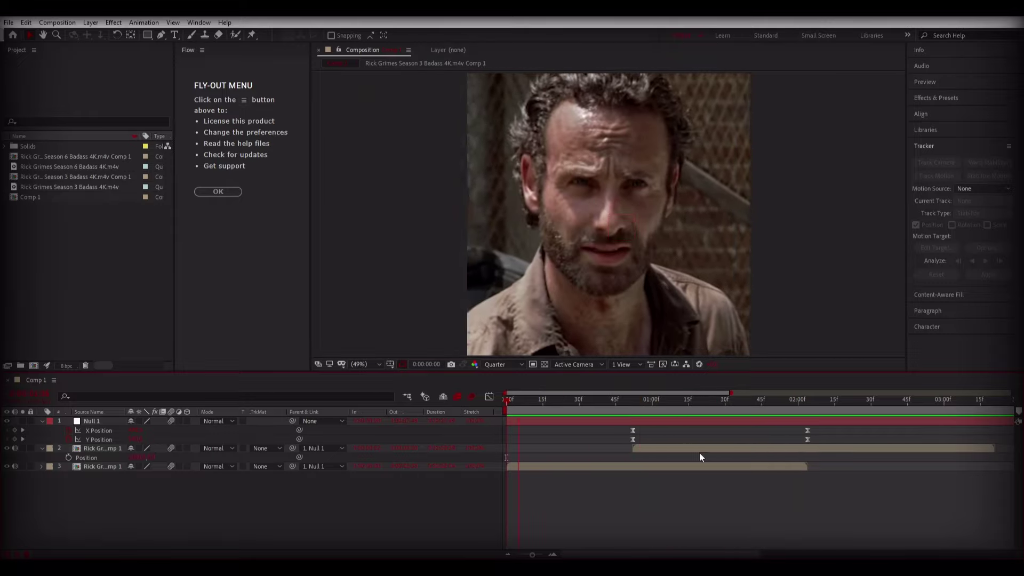
key(space)
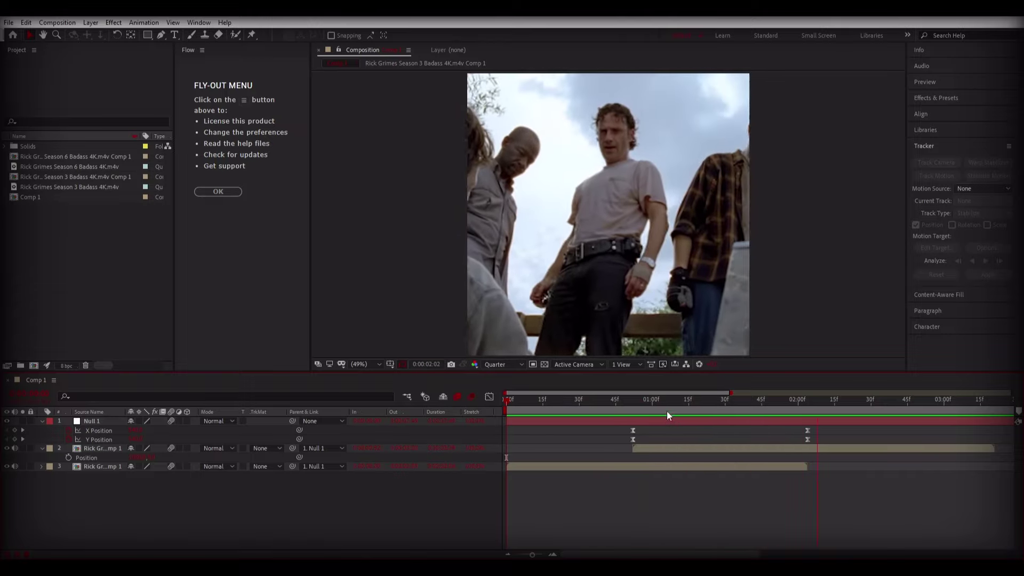
click(670, 407)
drag(663, 398, 651, 402)
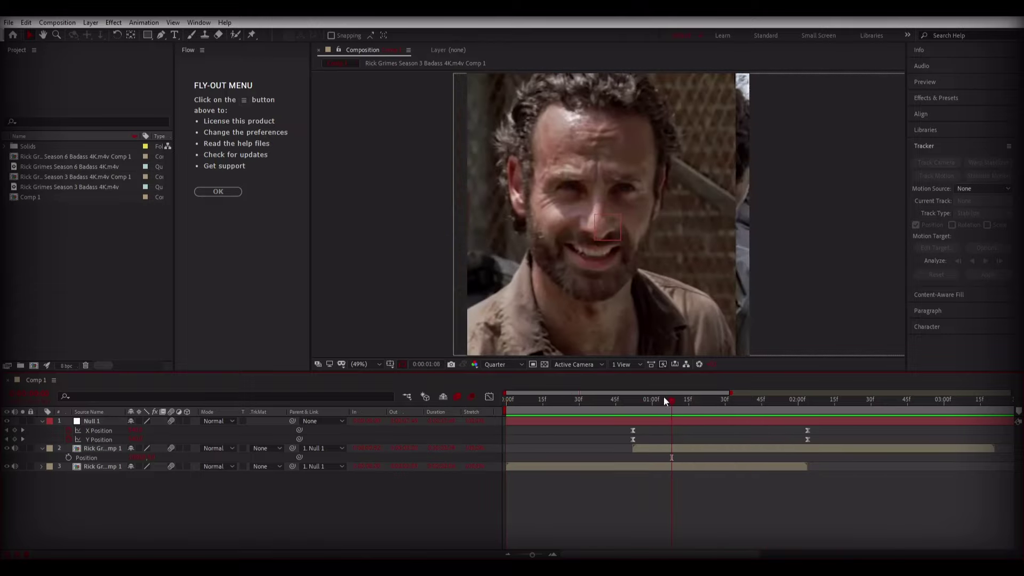
Move layer 2 below layer 3, park at the transition-start keyframes, and open effect search.
click(42, 450)
drag(88, 451, 103, 469)
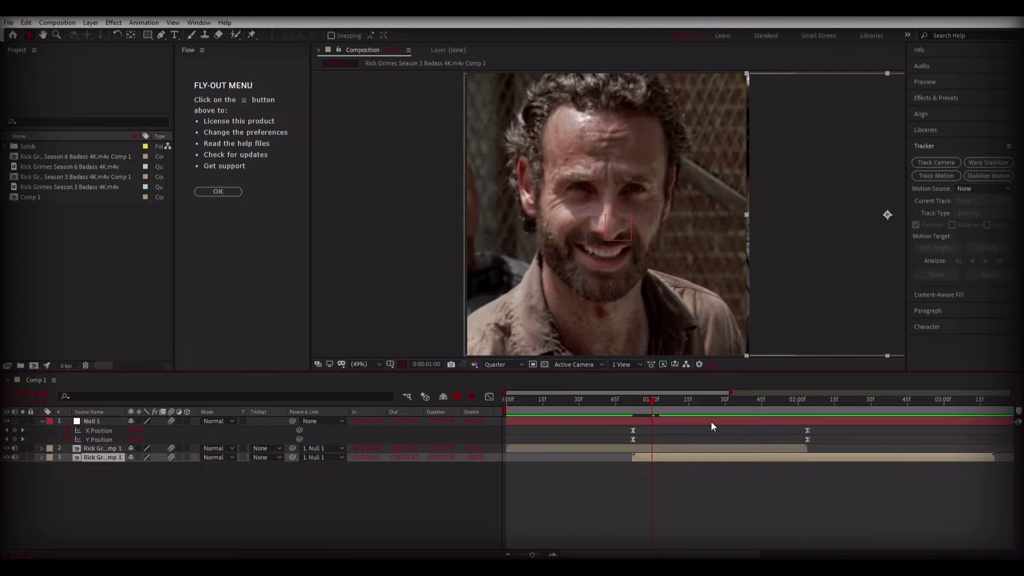
drag(658, 394, 631, 423)
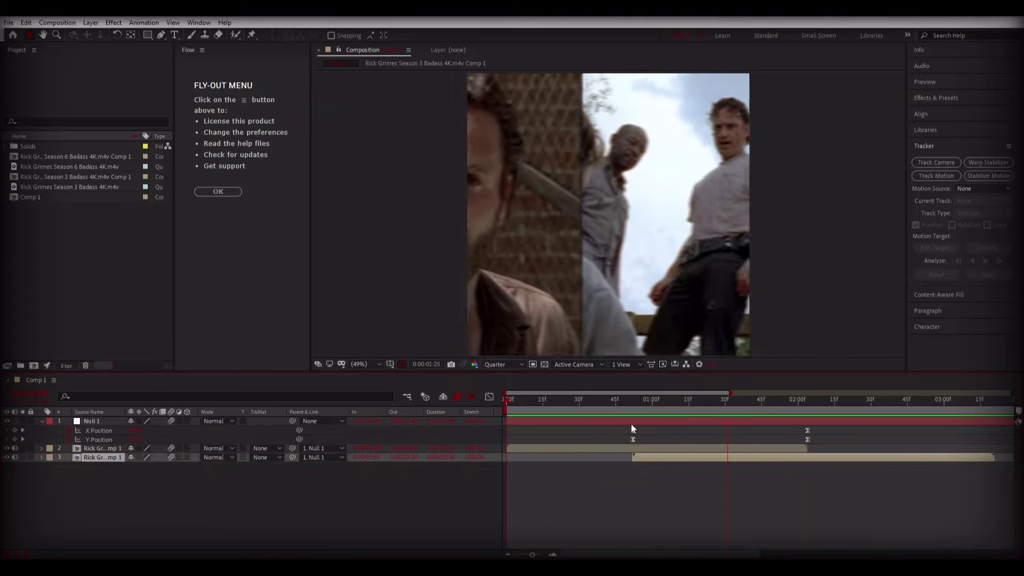
key(space)
click(631, 401)
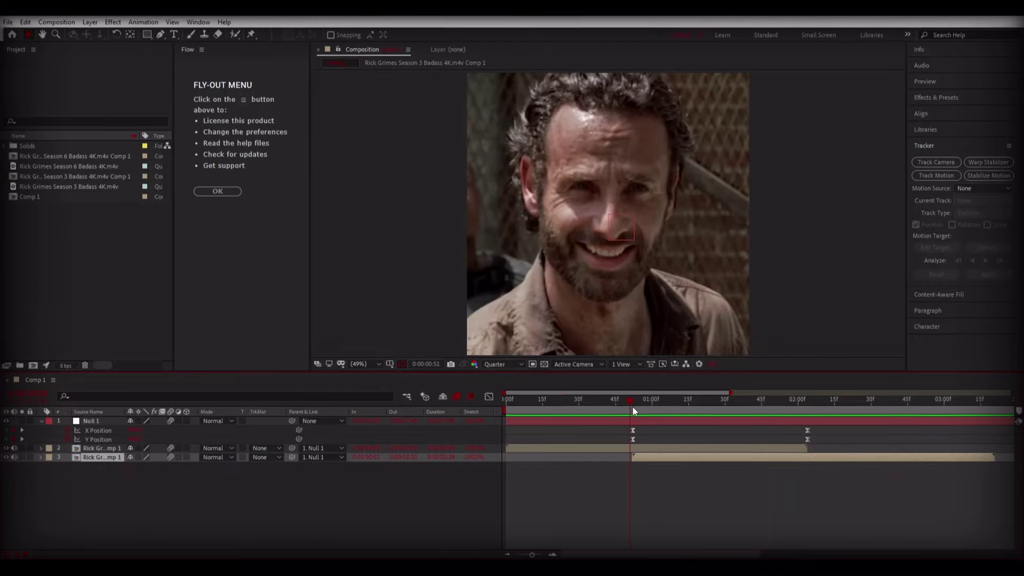
key(ctrl+space)
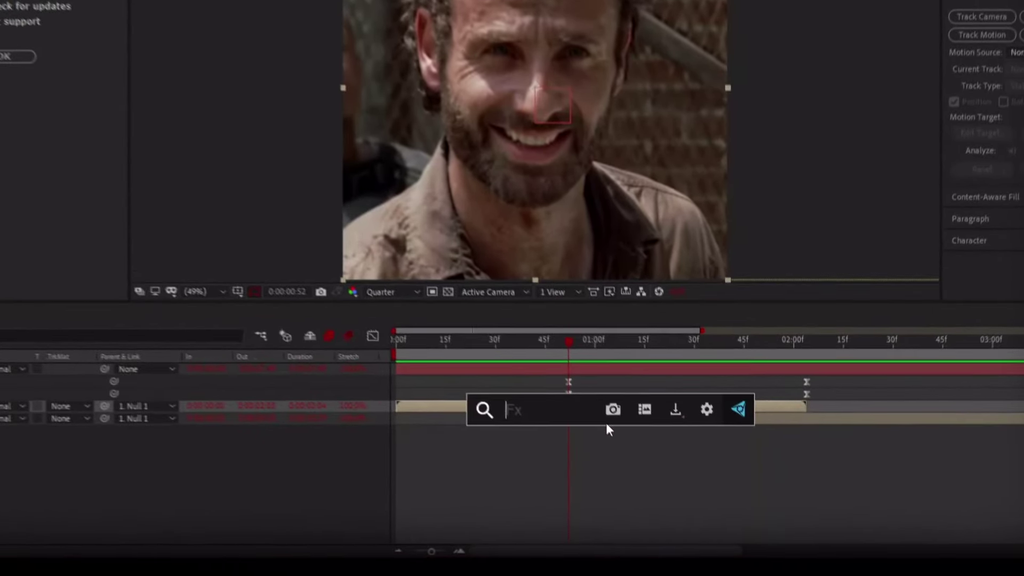
Apply Twixtor Pro to the top clip with input frame rate 23, keyframing Speed % through 0:00:01:36.
text(twixtor)
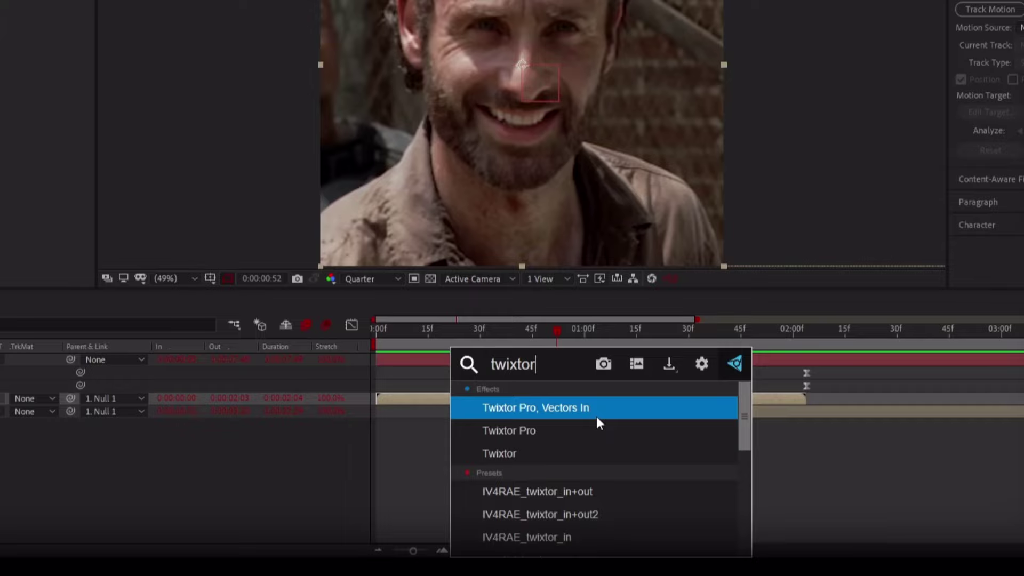
click(537, 448)
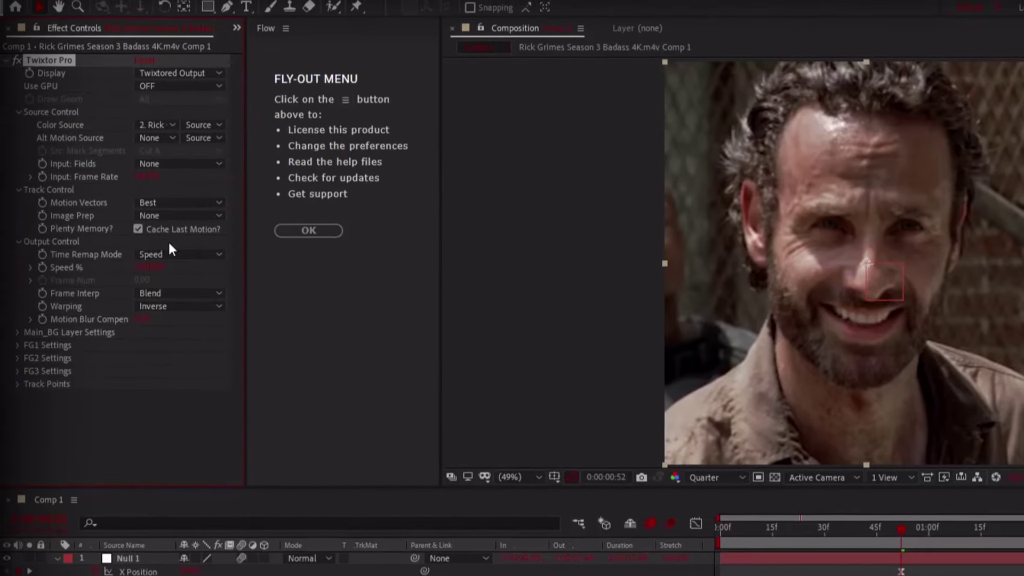
click(145, 176)
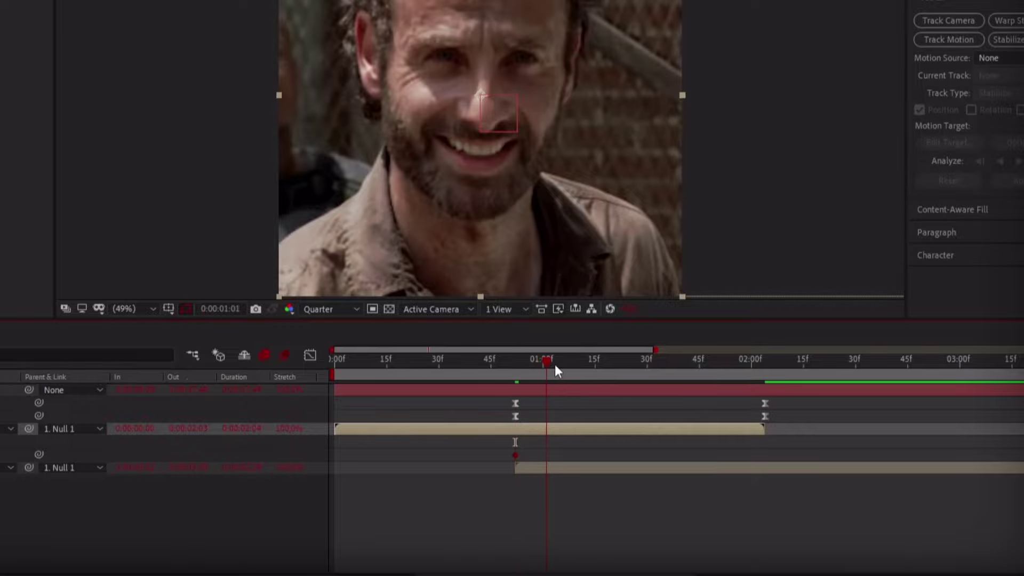
drag(555, 366, 667, 364)
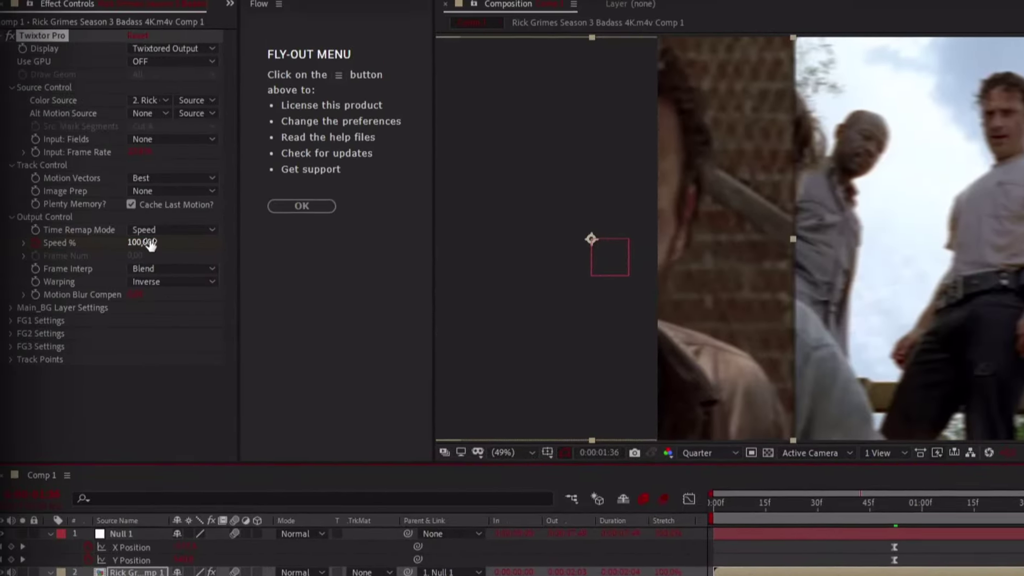
click(151, 244)
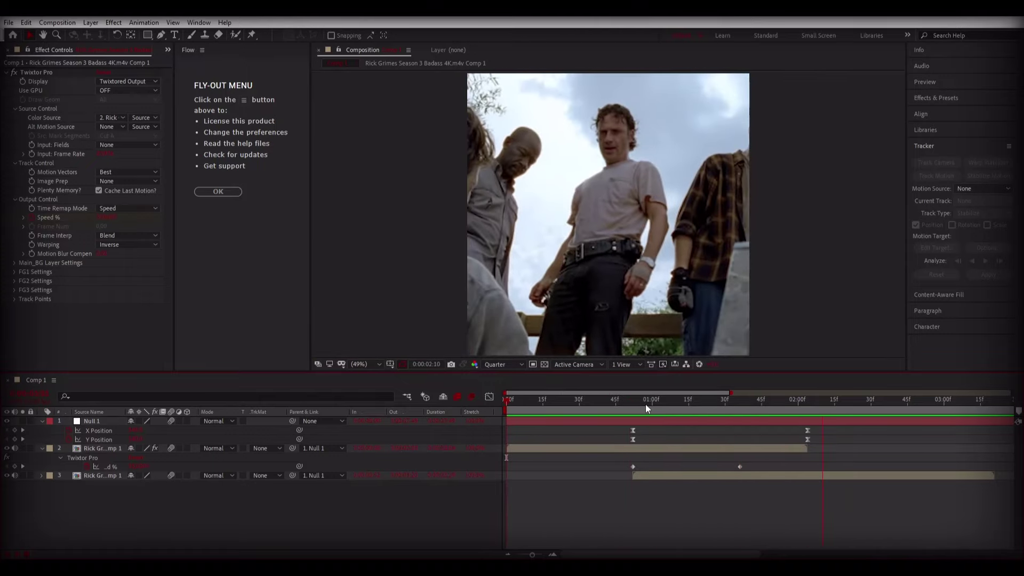
Apply Twixtor Pro to layer 3 and keyframe its Speed % between the transition start and 0:00:01:36.
key(space)
click(650, 475)
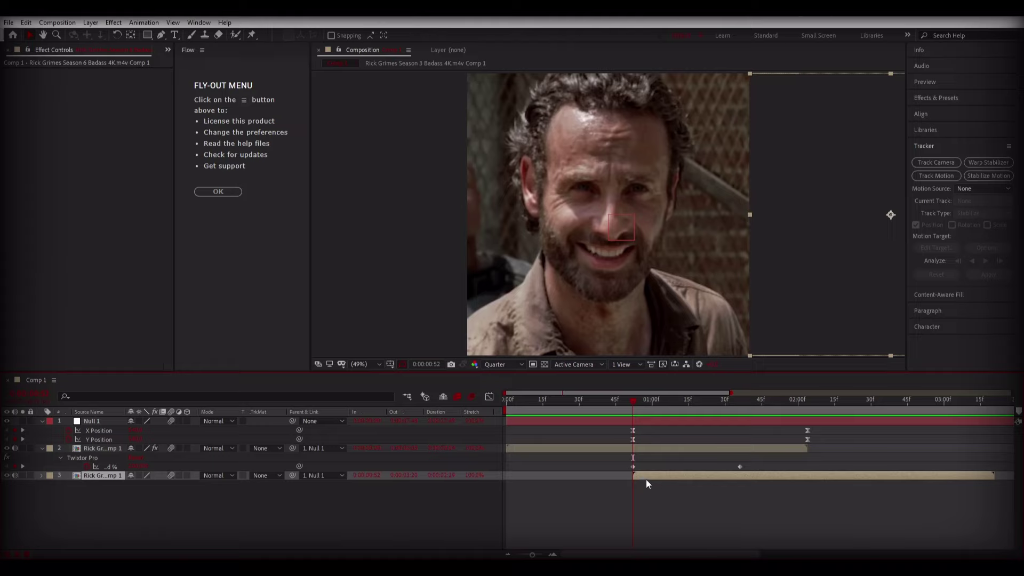
key(ctrl+space)
text(twixtor)
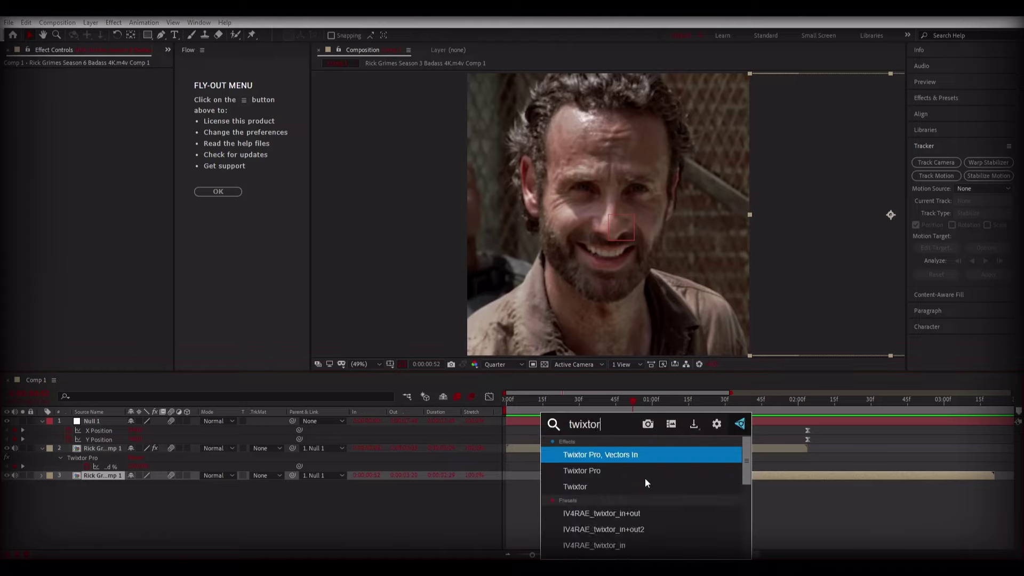
click(641, 472)
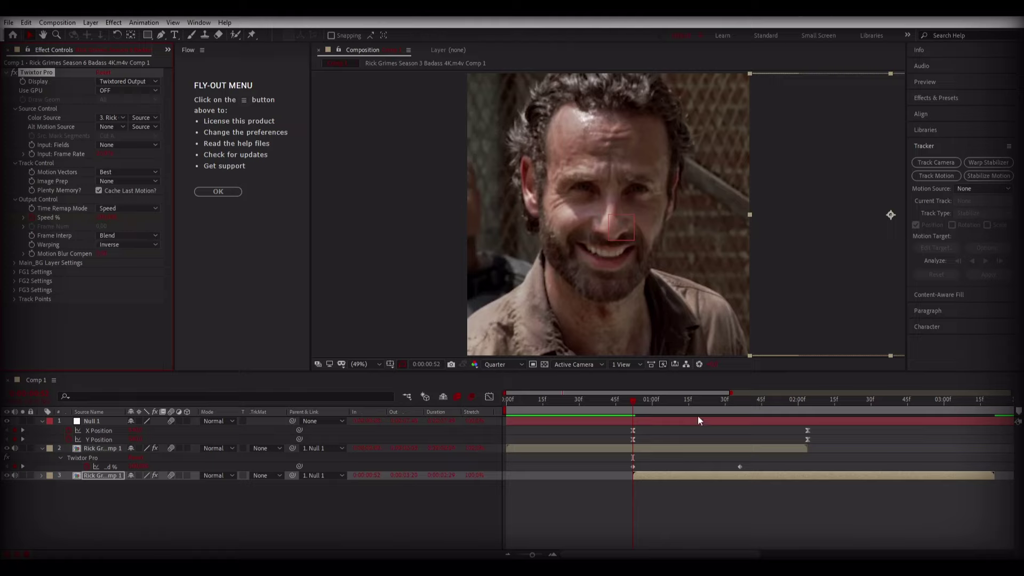
click(743, 411)
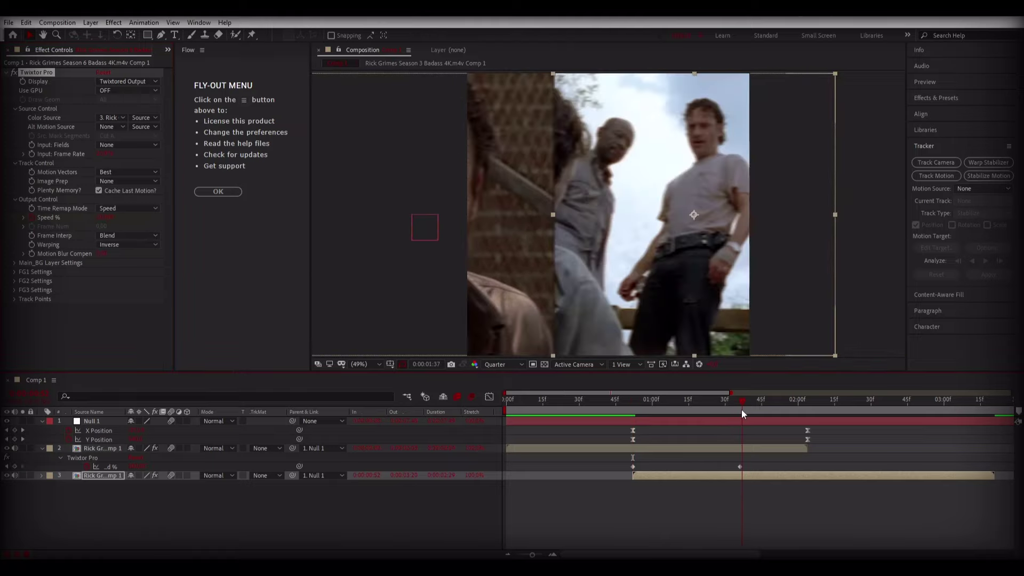
click(741, 406)
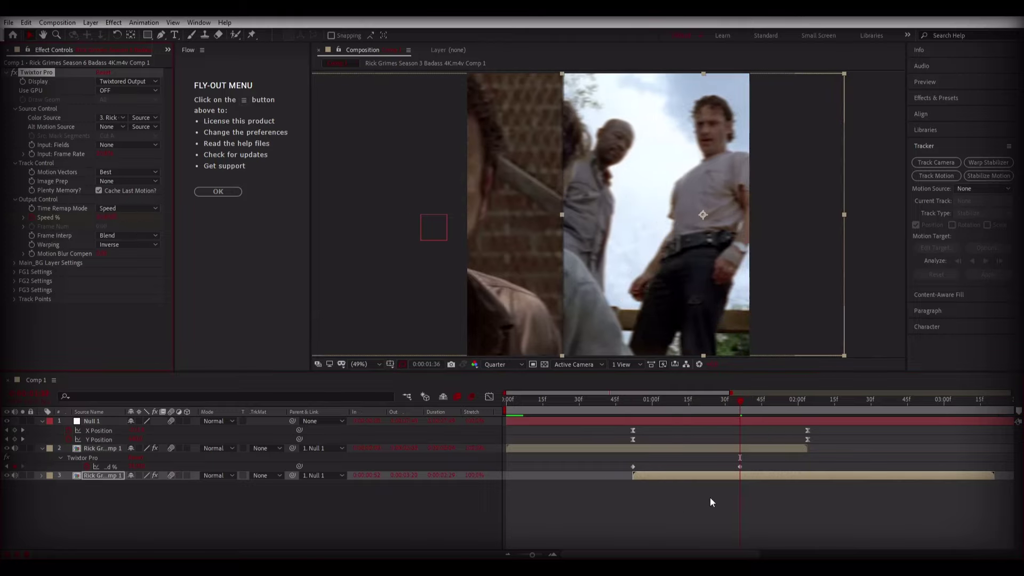
key(u)
drag(651, 399, 621, 399)
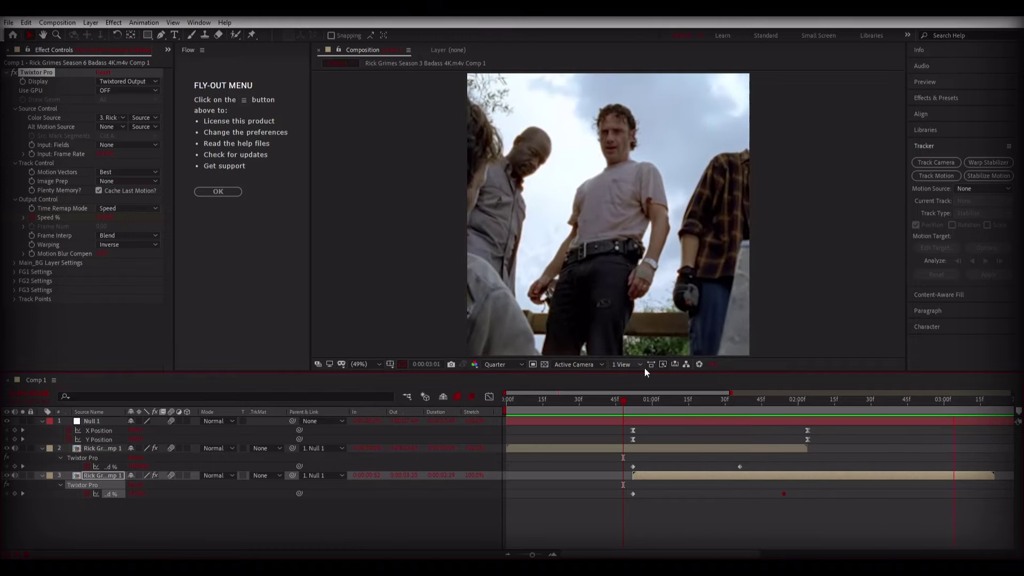
key(space)
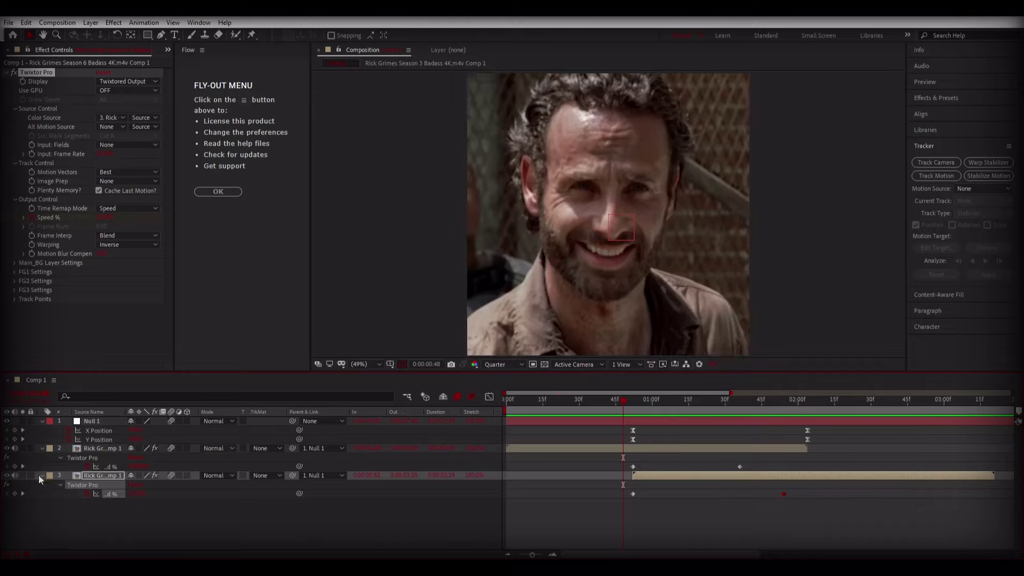
Collapse the layer properties and add a new adjustment layer to Comp 1.
click(40, 475)
click(43, 448)
click(43, 421)
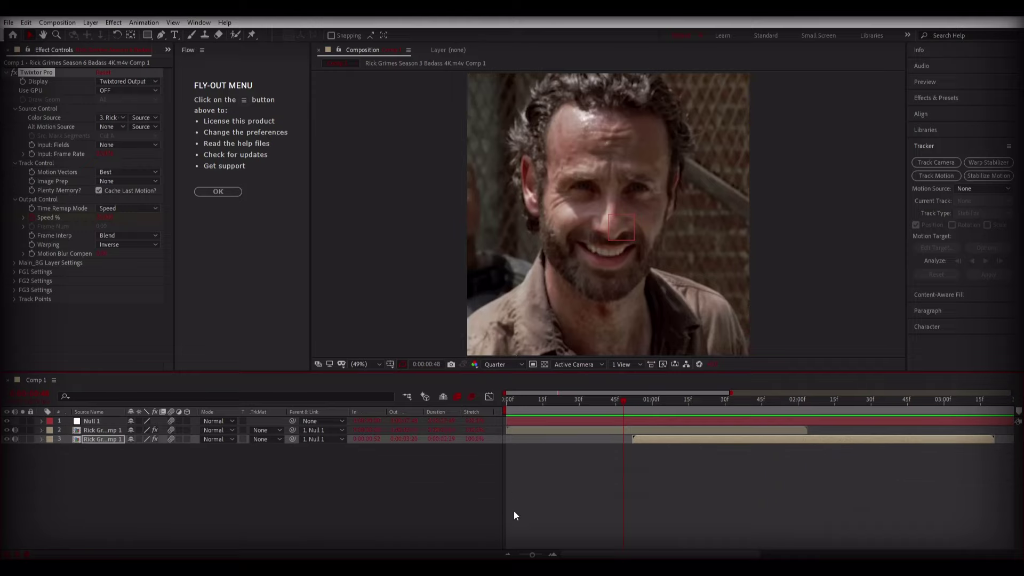
scroll(662, 430, down, 4)
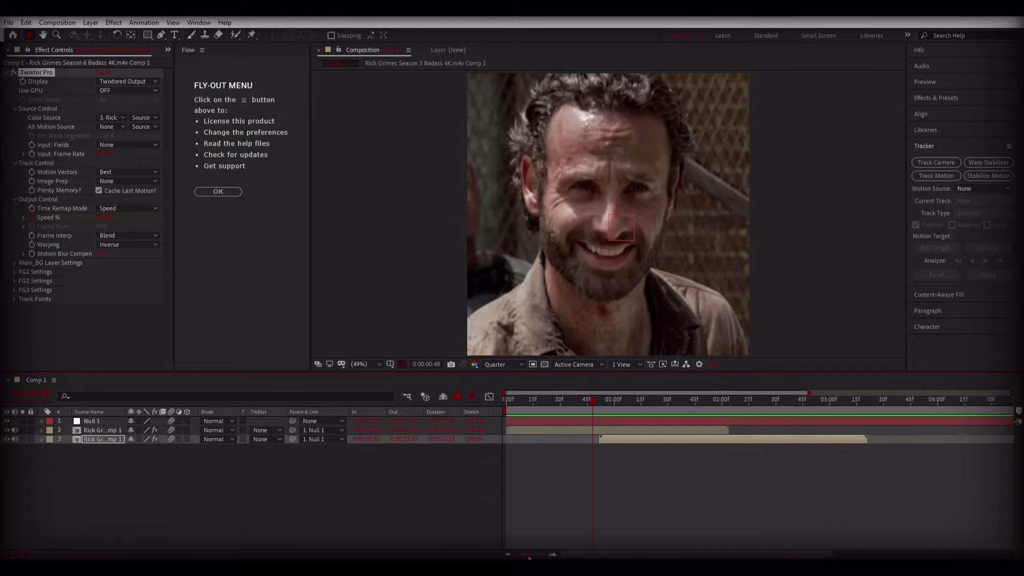
right_click(481, 477)
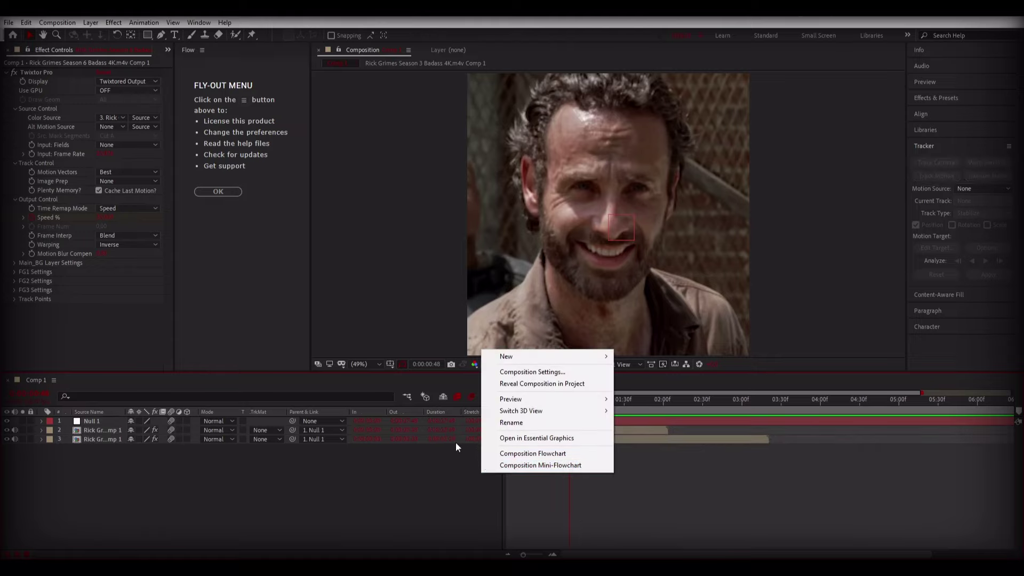
mouse_move(539, 357)
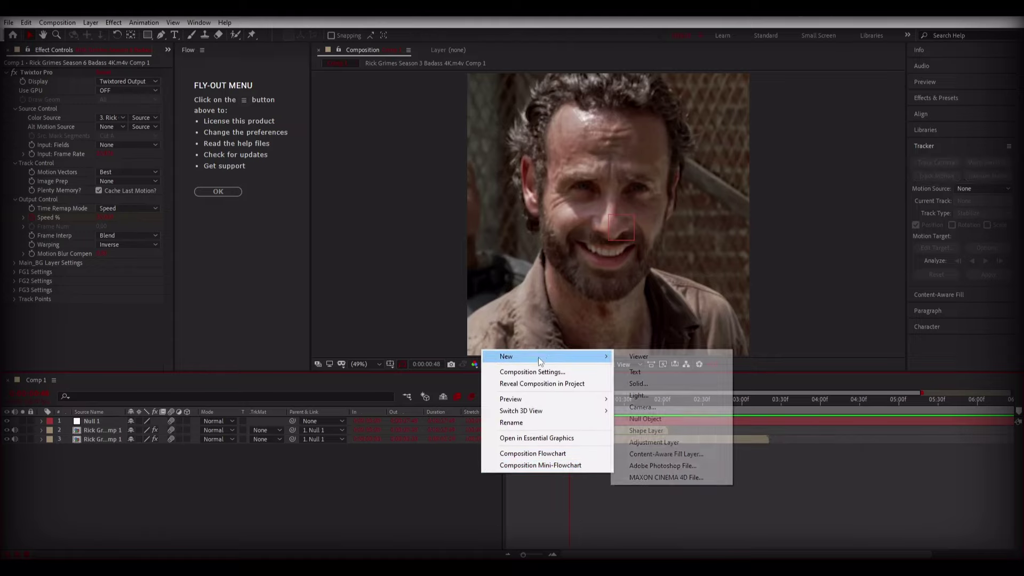
click(677, 443)
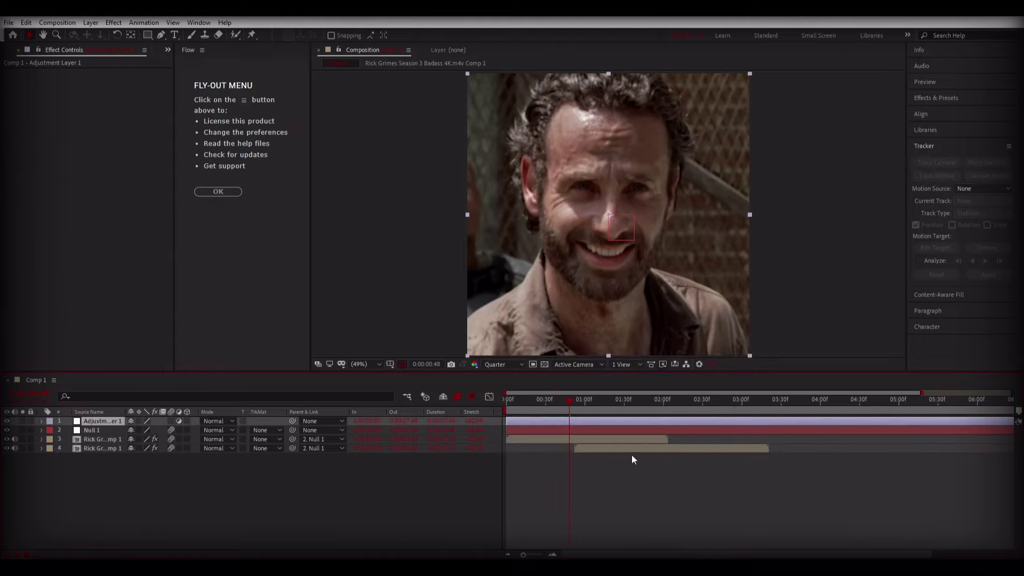
Trim the adjustment layer to start at Null 1's first Position keyframe.
click(570, 427)
key(u)
drag(565, 401, 576, 401)
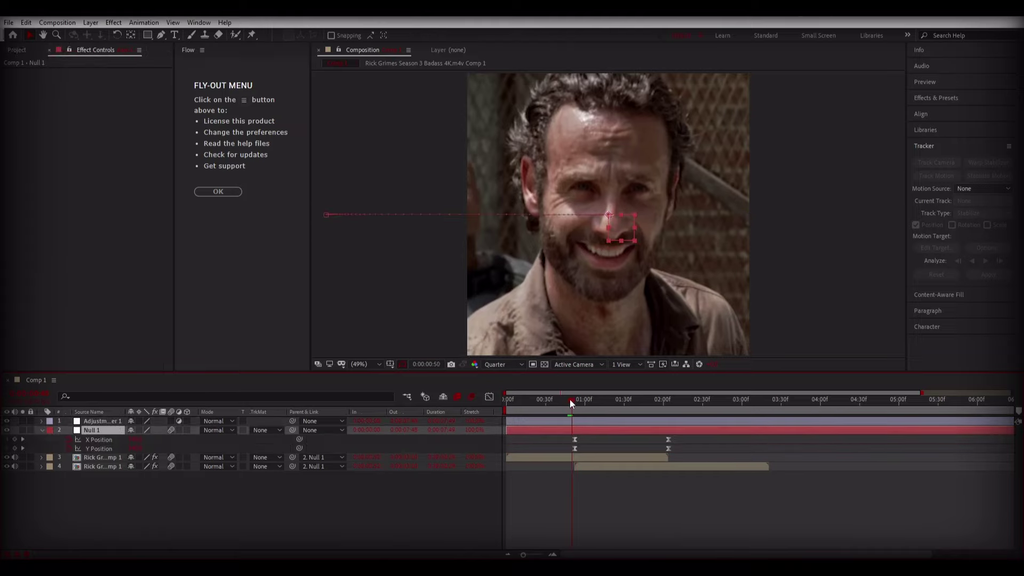
click(553, 555)
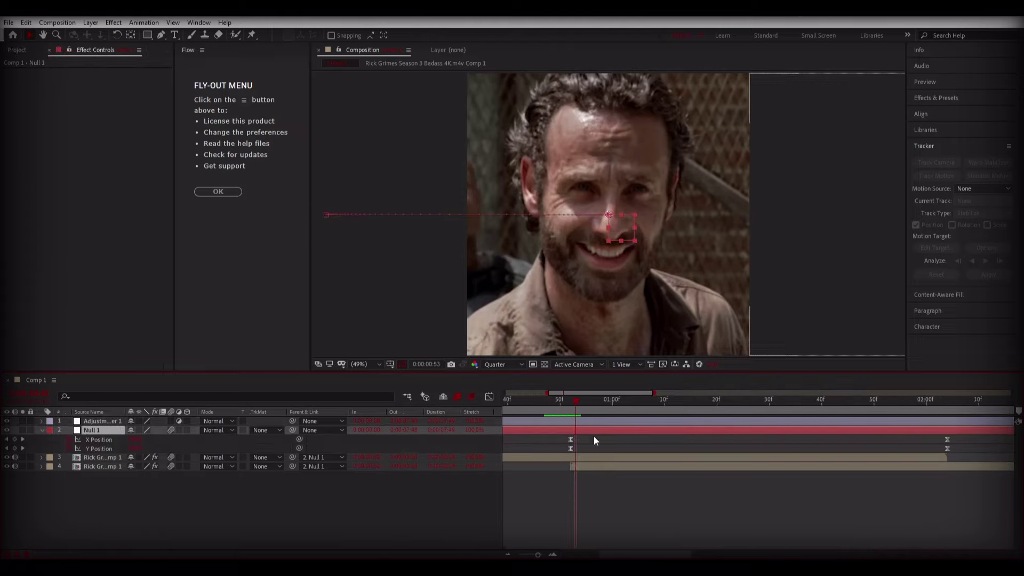
click(573, 400)
click(576, 421)
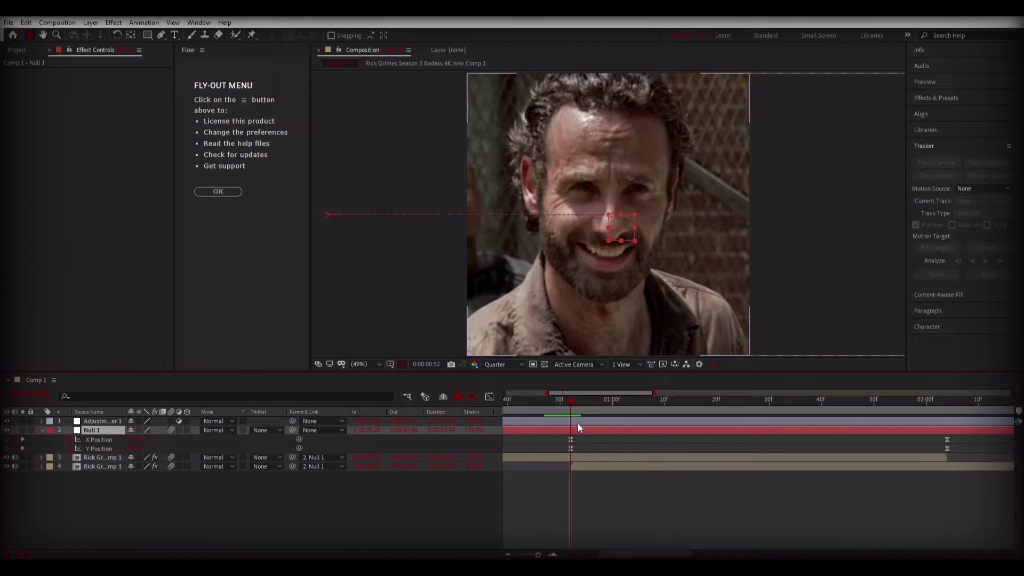
key(alt+bracketleft)
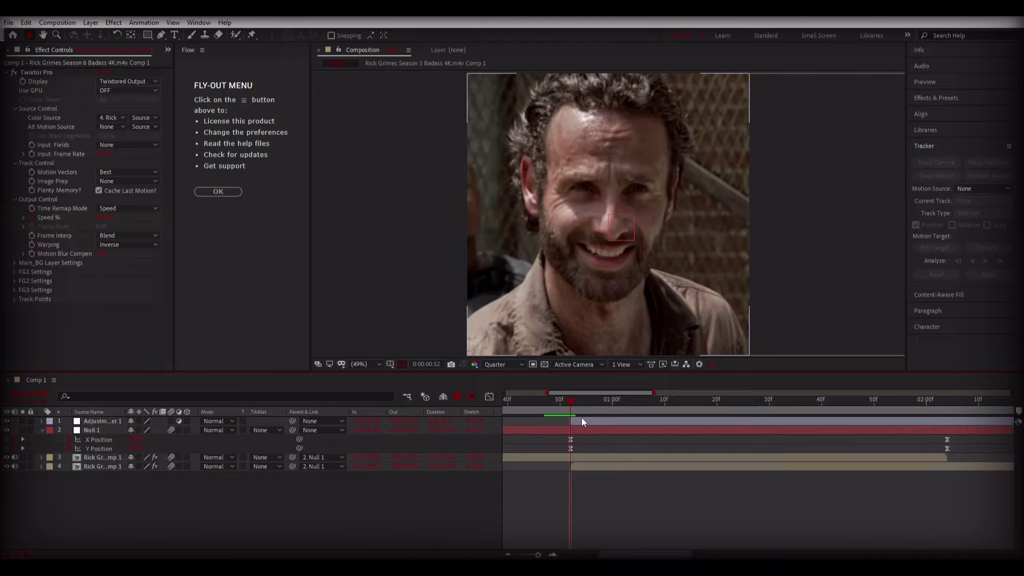
Trim the adjustment layer to end at the second Position keyframe.
click(628, 401)
drag(663, 399, 948, 399)
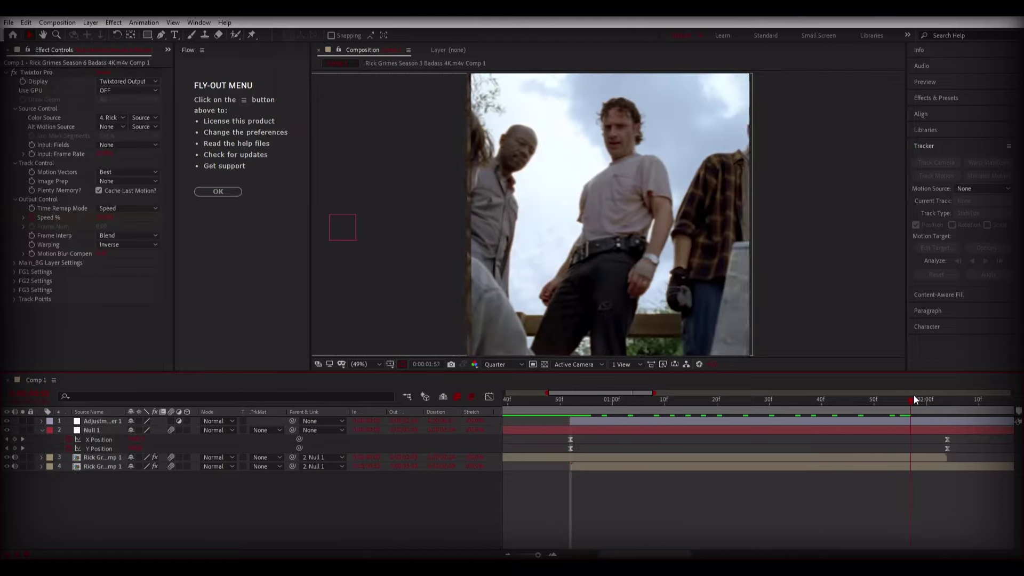
click(960, 420)
key(ctrl+d)
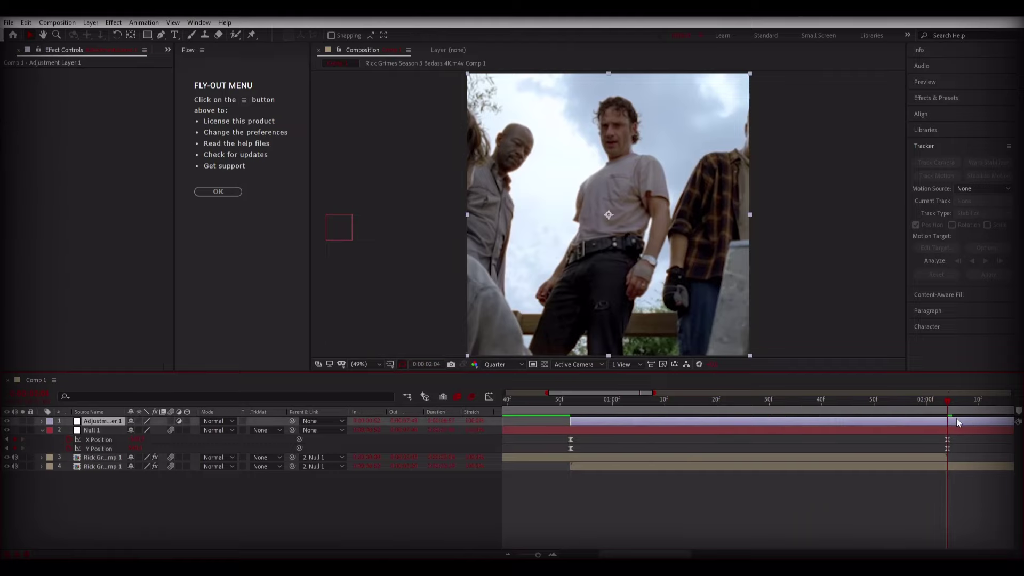
key(alt+bracketleft)
key(Delete)
drag(947, 400, 748, 400)
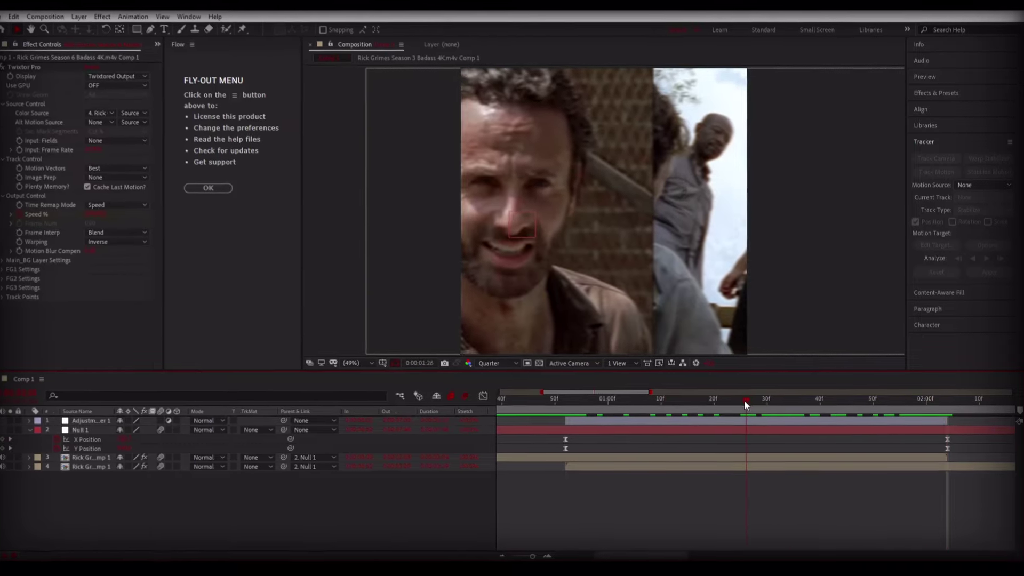
Apply CC Force Motion Blur to Adjustment Layer 1 with Shutter Angle 650.
key(ctrl+space)
text(c)
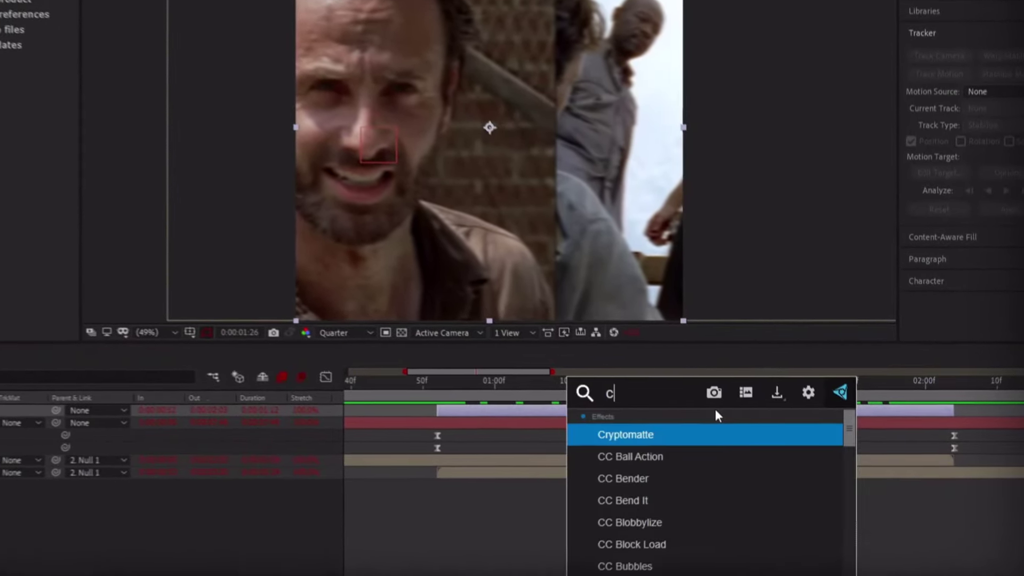
text(cfo)
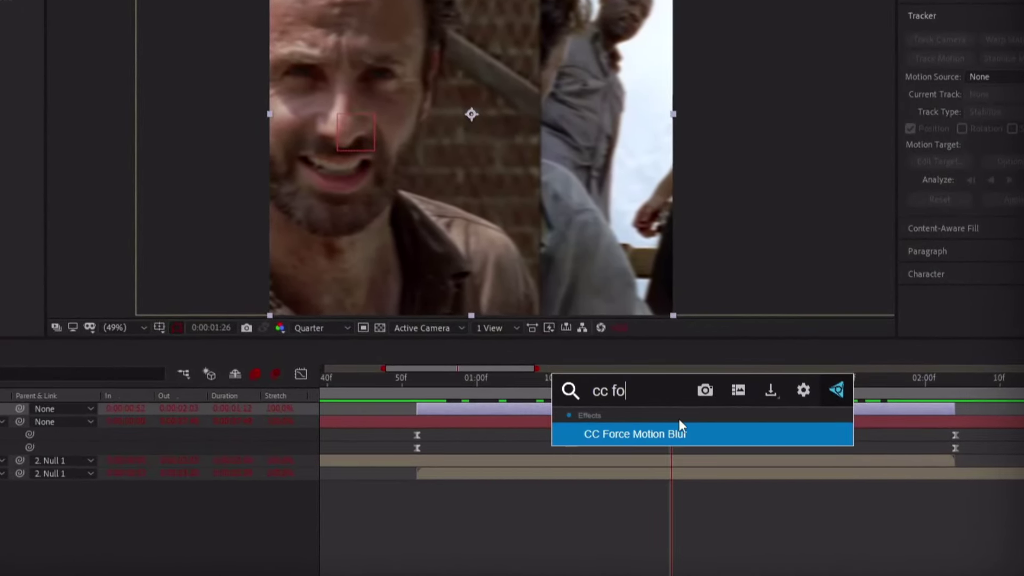
click(681, 422)
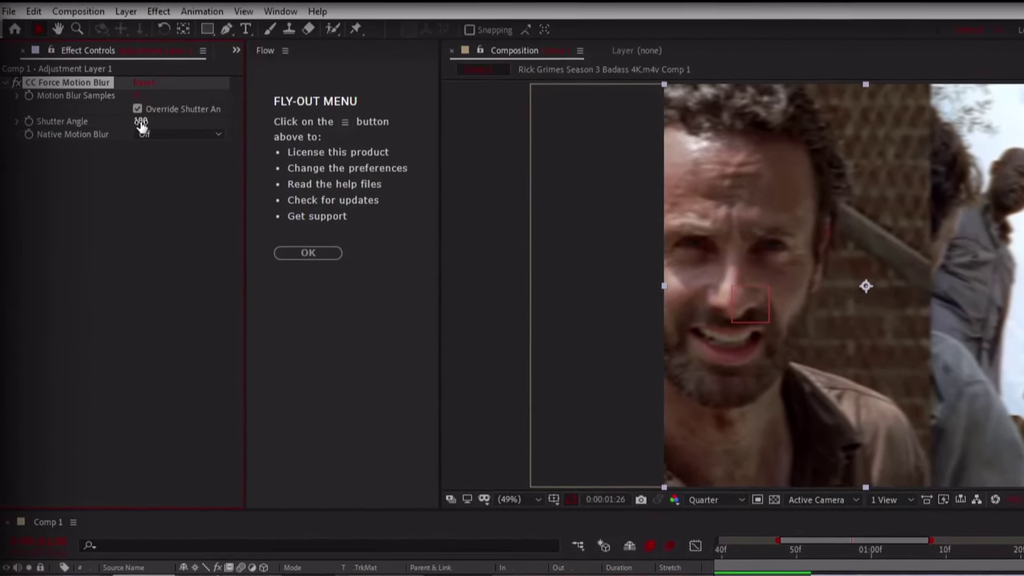
click(78, 93)
text(650)
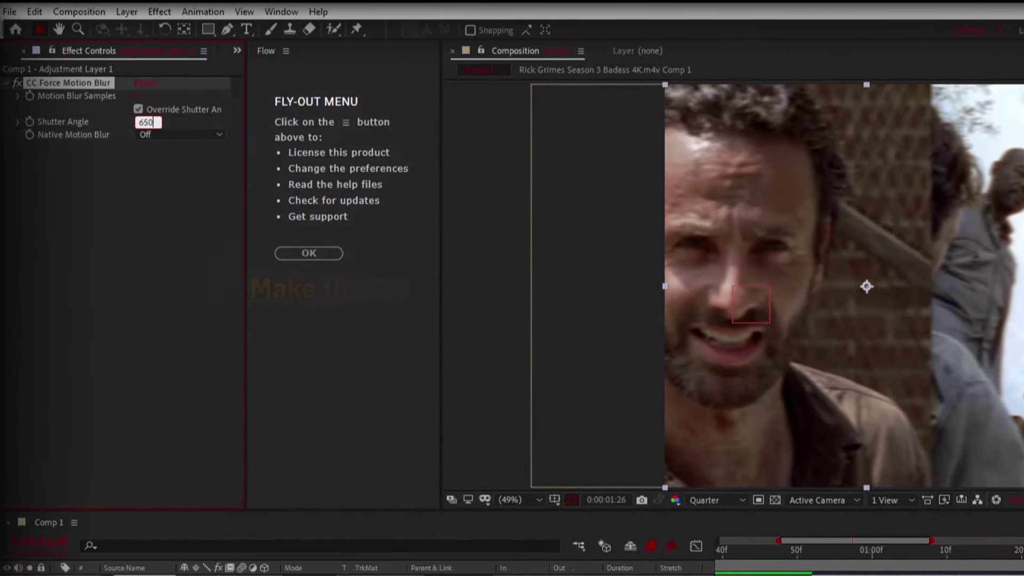
key(Return)
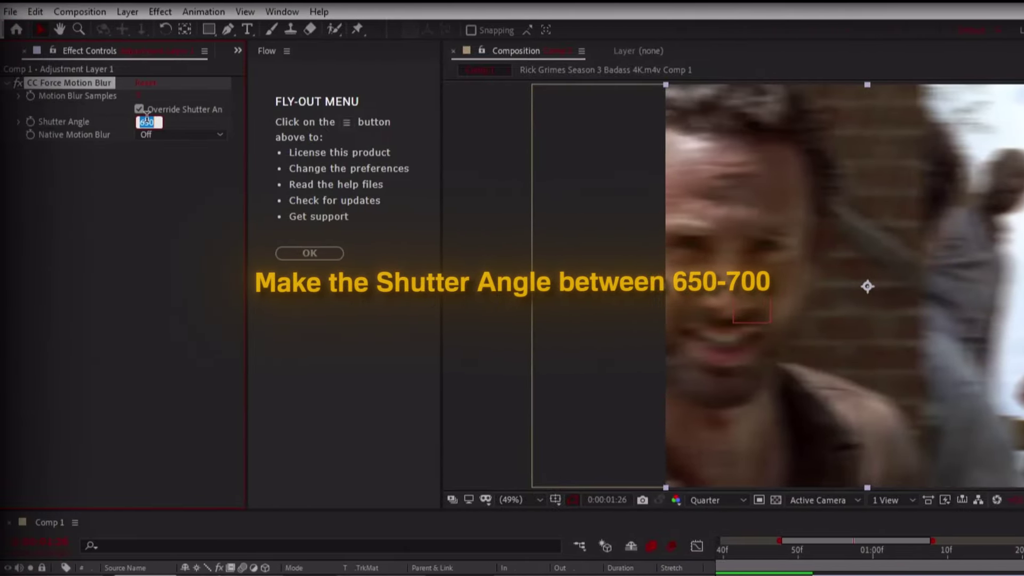
text(700)
key(Return)
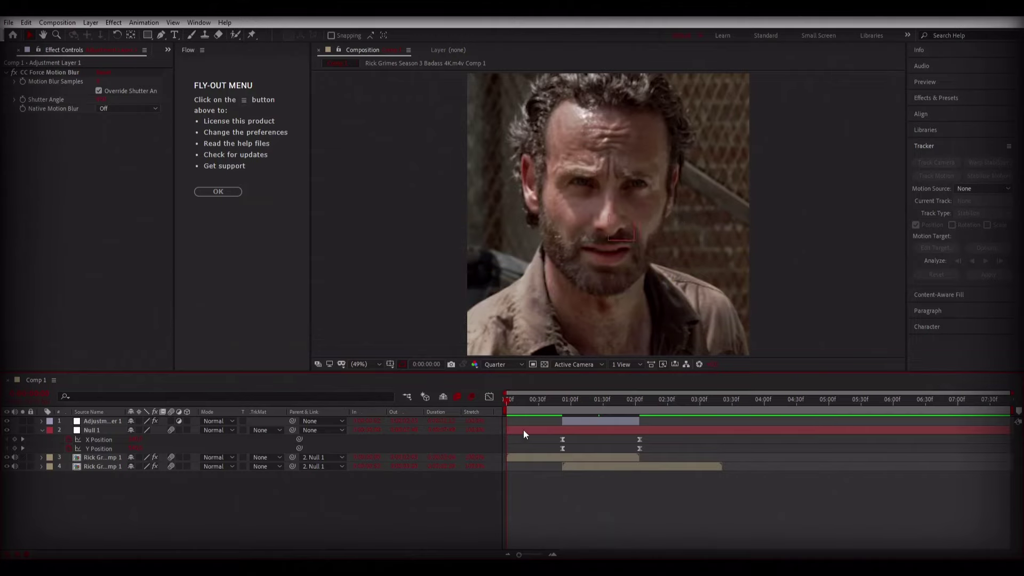
key(k)
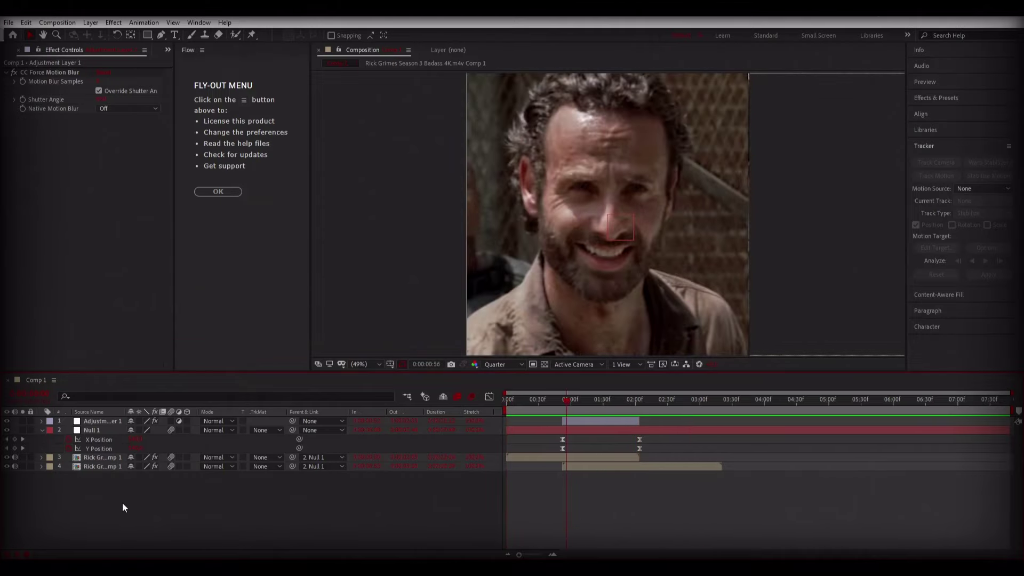
Nest the adjustment layer, Null 1 and both clips into Pre-comp 1, then scrub through it.
click(41, 430)
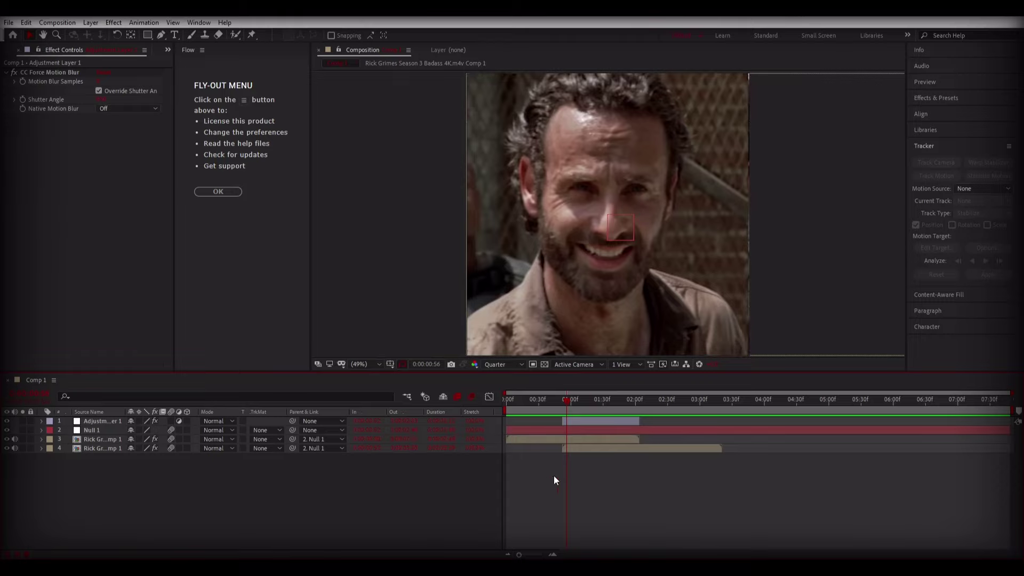
key(ctrl+a)
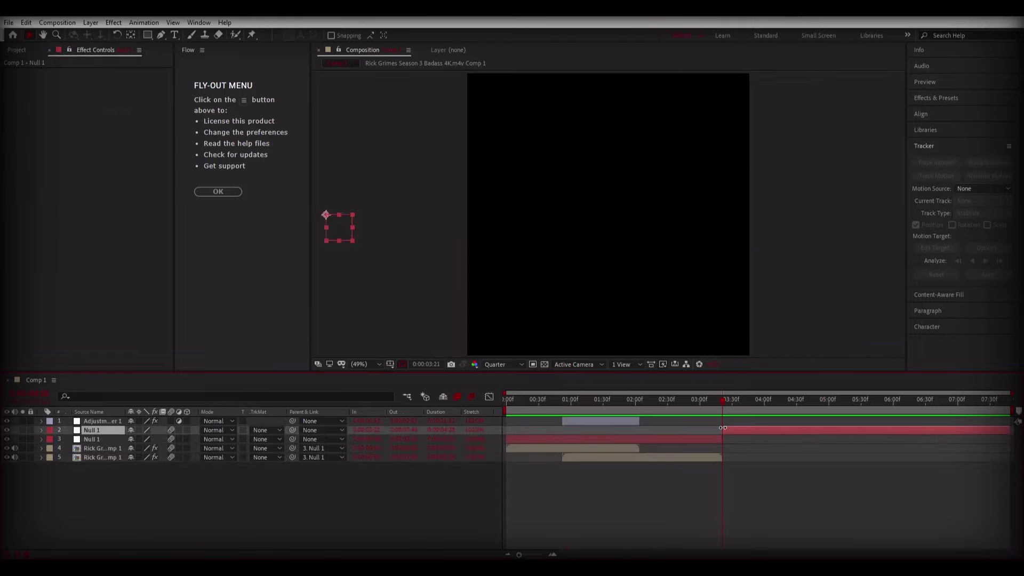
key(ctrl+a)
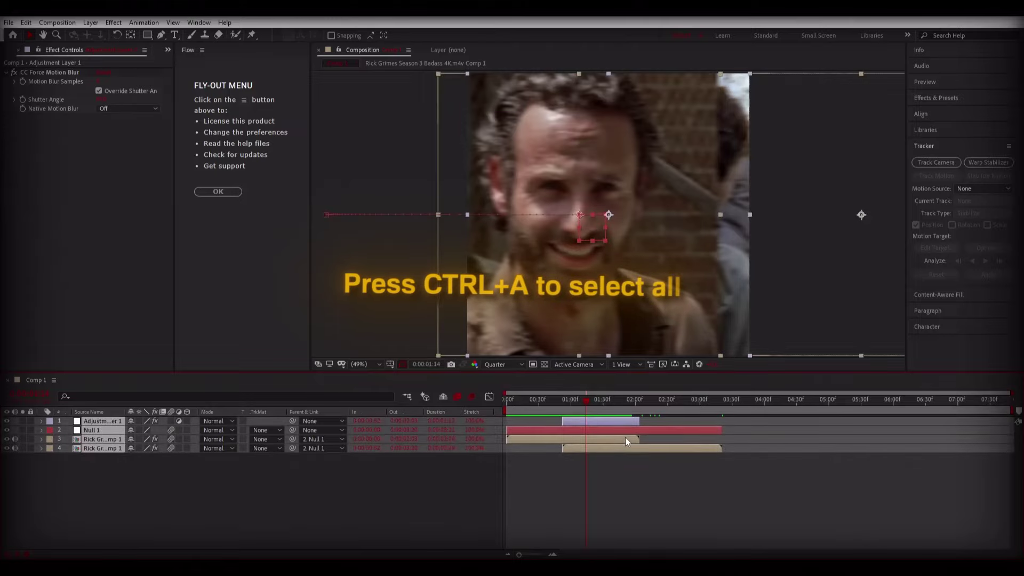
right_click(623, 431)
click(662, 372)
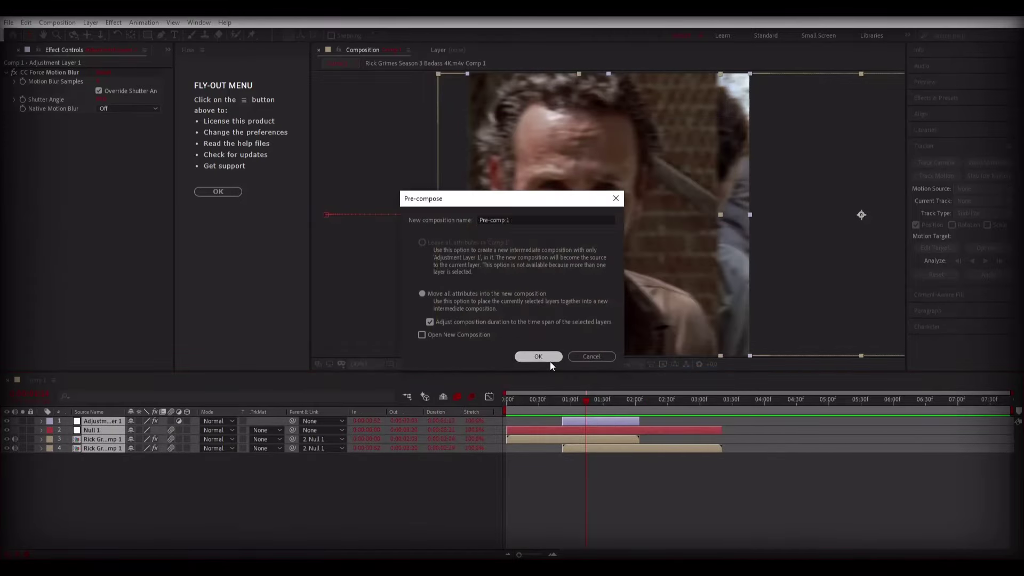
click(550, 360)
drag(549, 408, 553, 404)
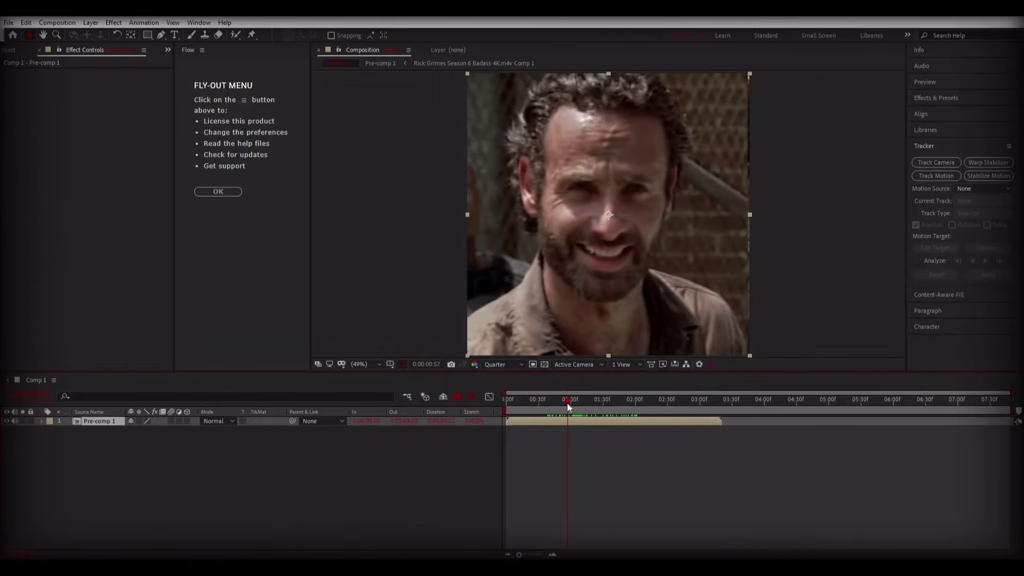
Add a new black solid layer and apply CC Jaws to it.
right_click(490, 451)
mouse_move(551, 341)
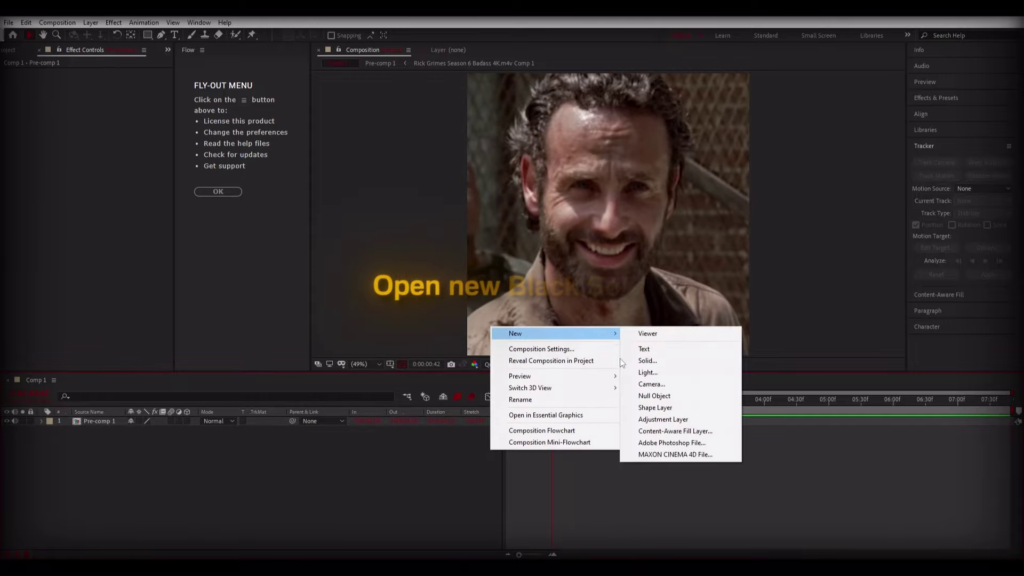
click(648, 358)
key(Return)
drag(565, 408, 549, 404)
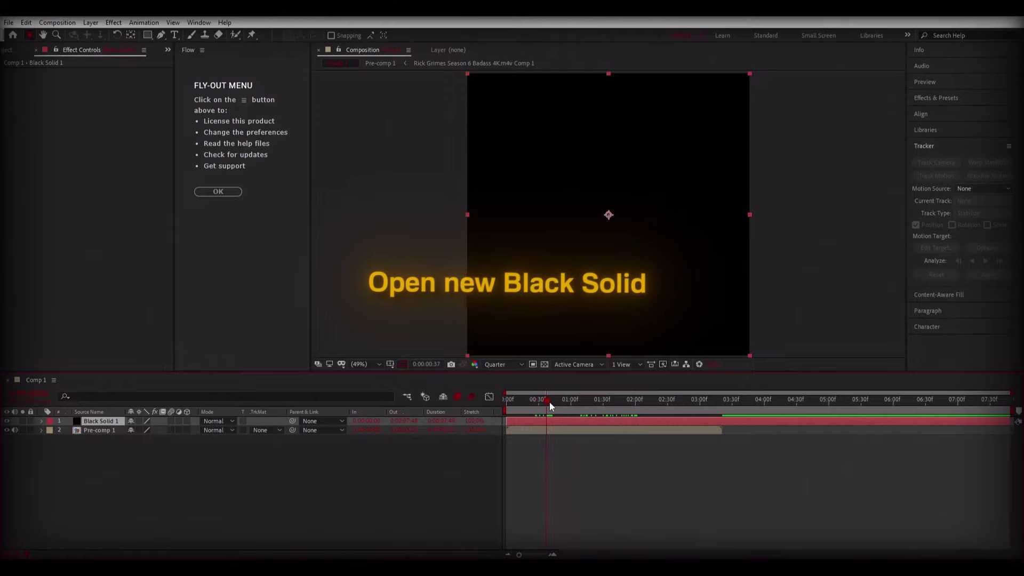
key(ctrl+space)
key(Escape)
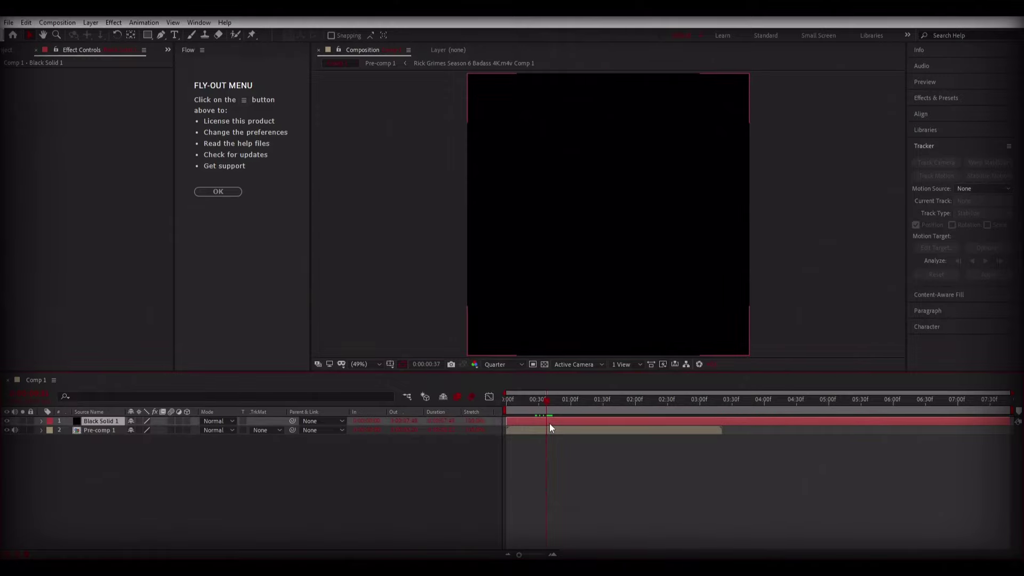
key(ctrl+space)
text(jaw)
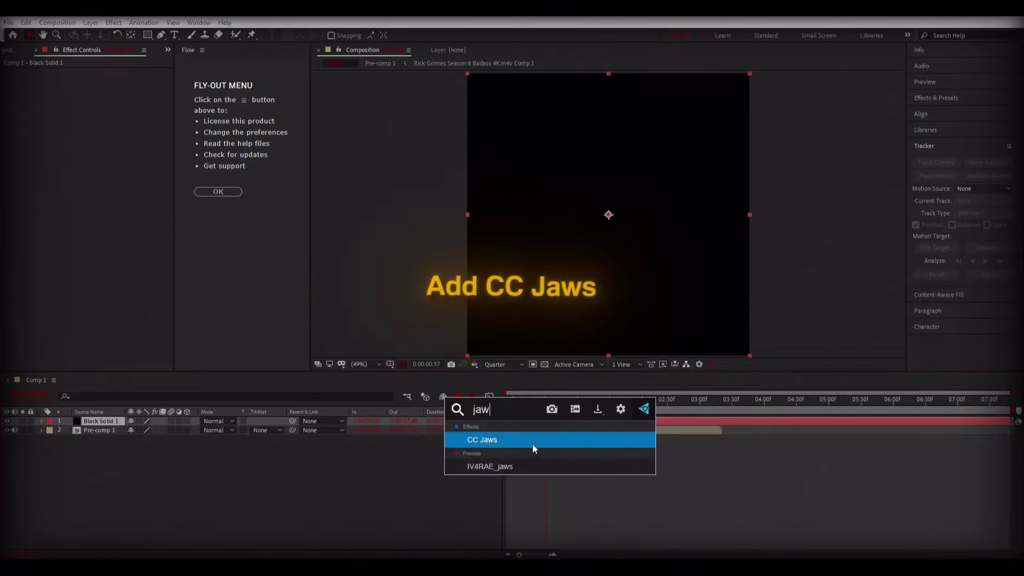
key(Return)
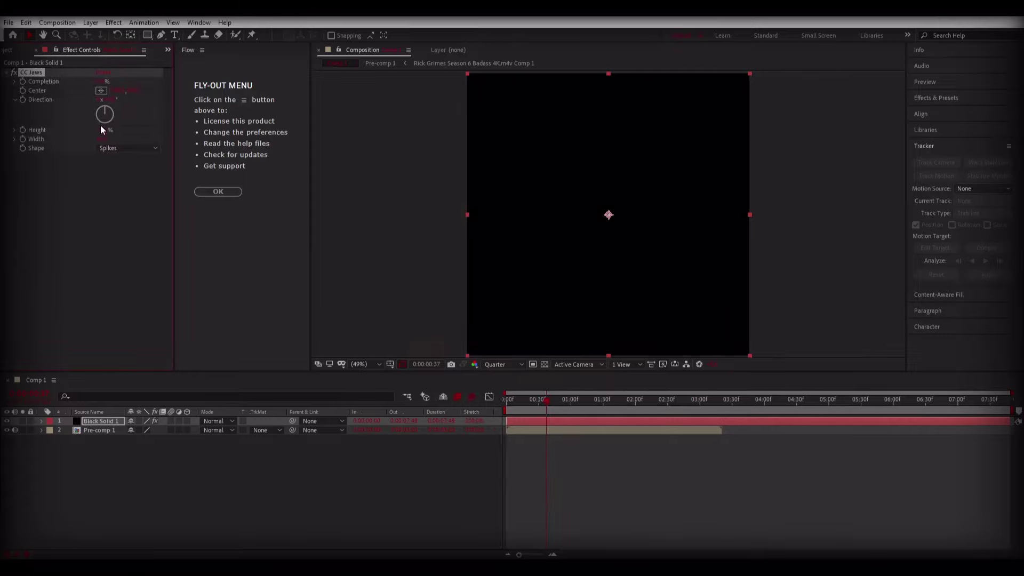
Adjust CC Jaws Height and Completion, adding a lower Completion keyframe at 0:00:02:21.
drag(101, 131, 92, 131)
drag(101, 82, 158, 81)
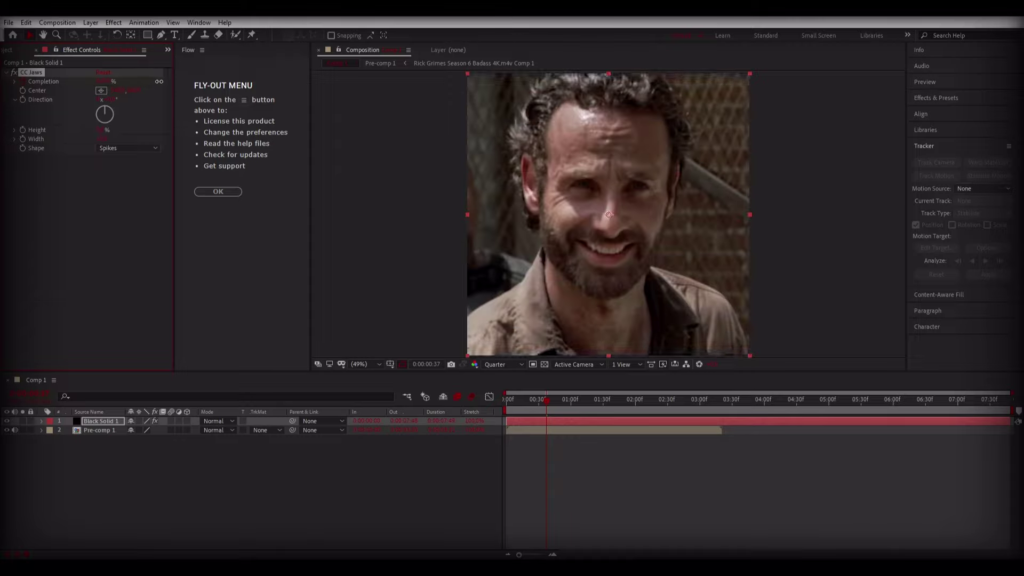
key(u)
mouse_move(542, 395)
mouse_down()
mouse_move(619, 419)
mouse_move(655, 414)
mouse_up()
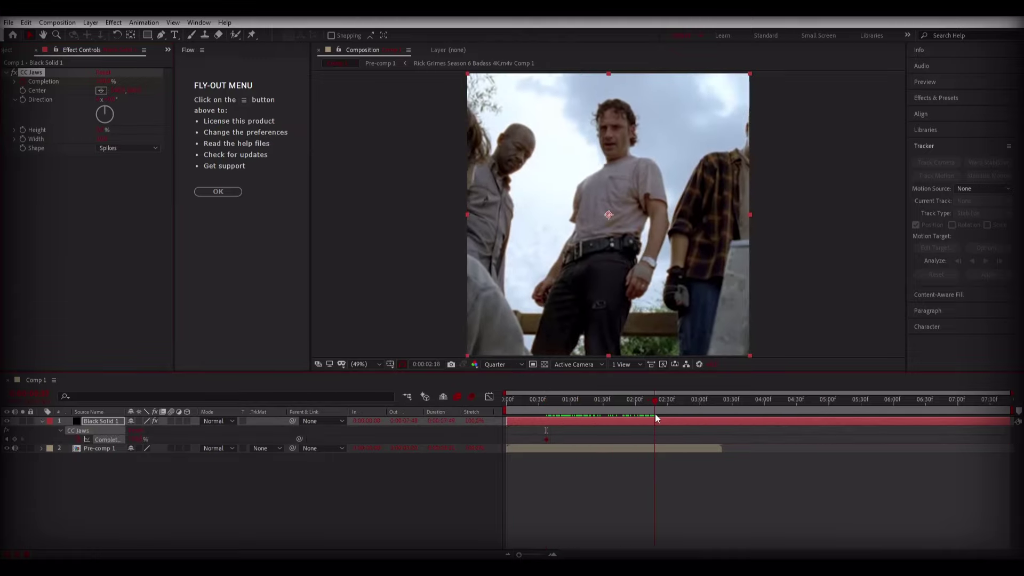
click(652, 445)
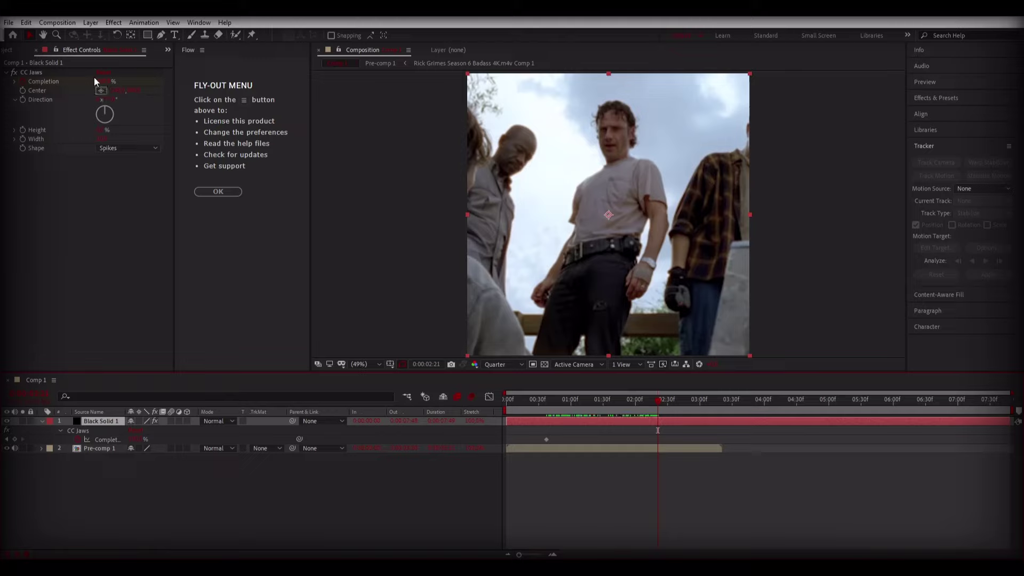
key(Return)
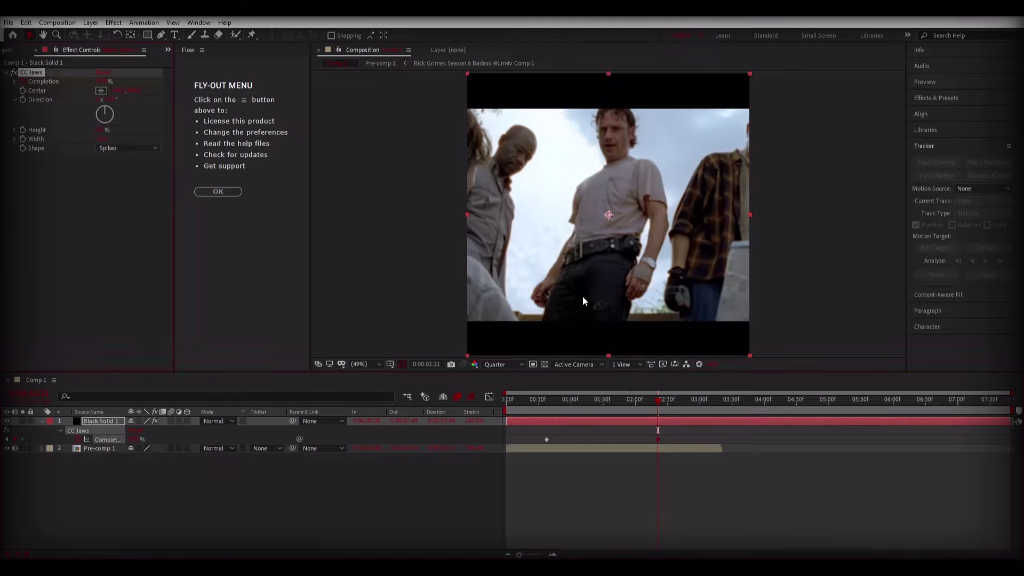
mouse_move(649, 405)
mouse_down()
mouse_move(540, 401)
mouse_move(689, 447)
mouse_up()
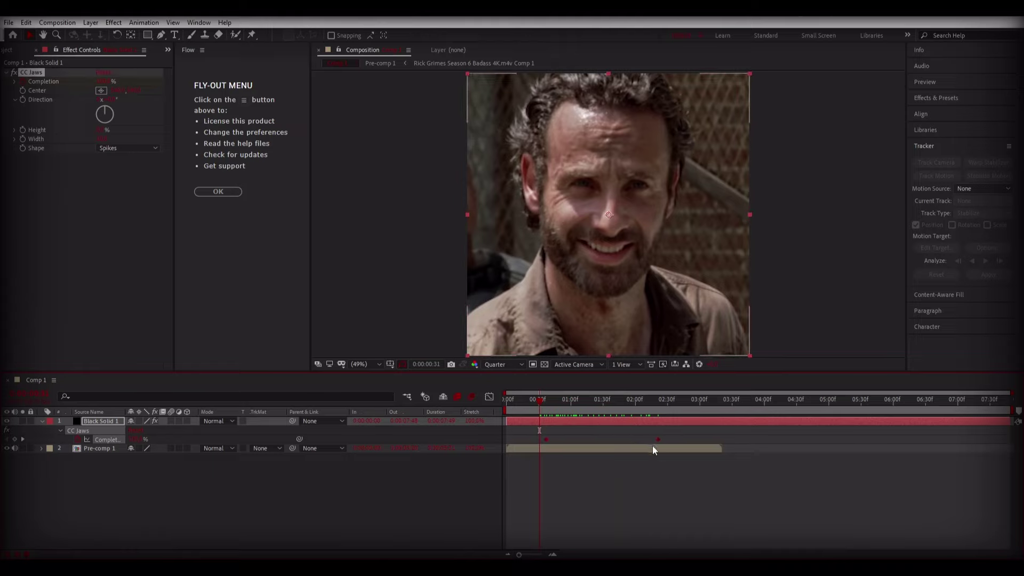
Apply Easy Ease to both CC Jaws Completion keyframes.
click(489, 397)
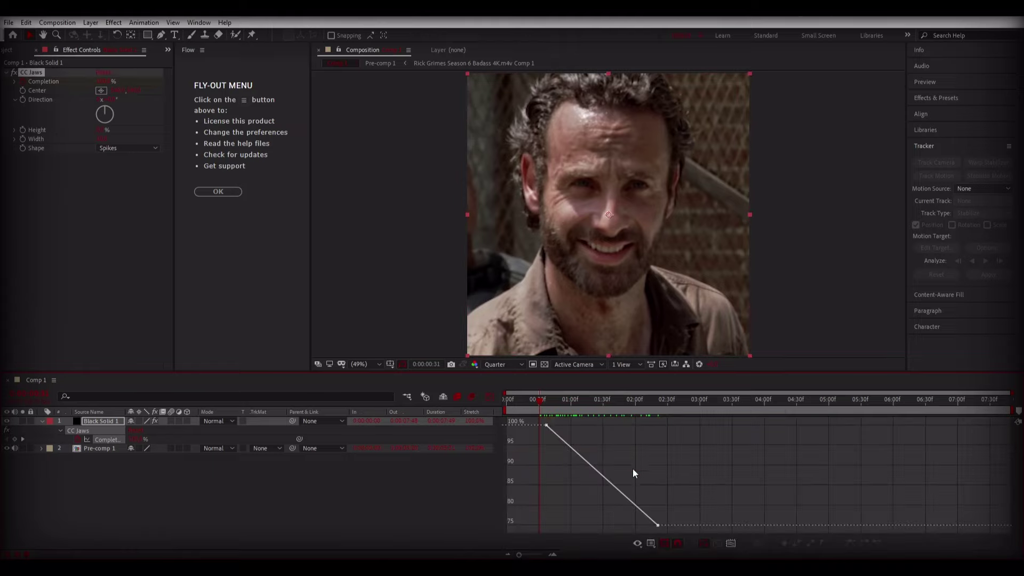
click(628, 499)
click(489, 397)
drag(687, 448, 552, 427)
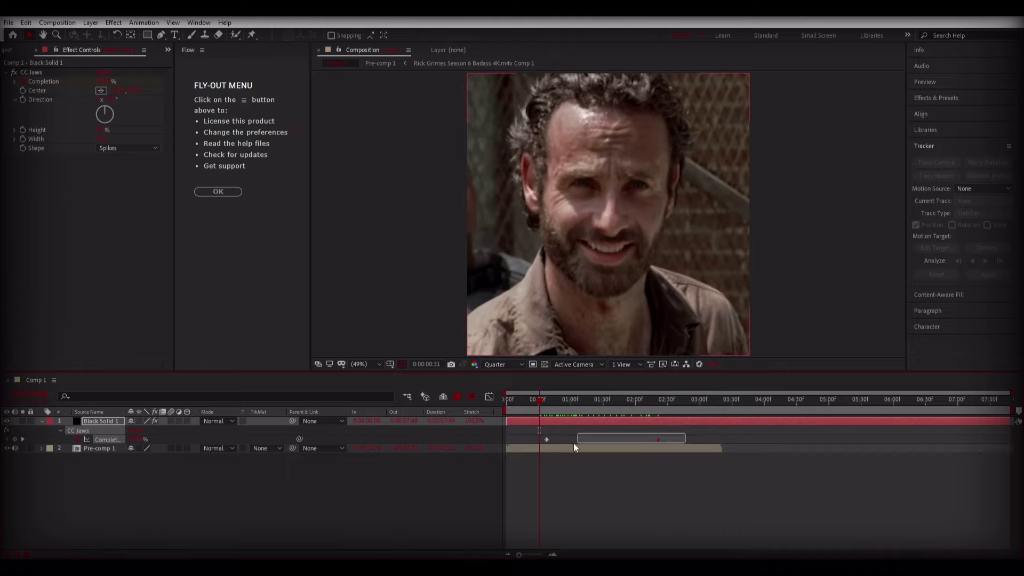
right_click(547, 439)
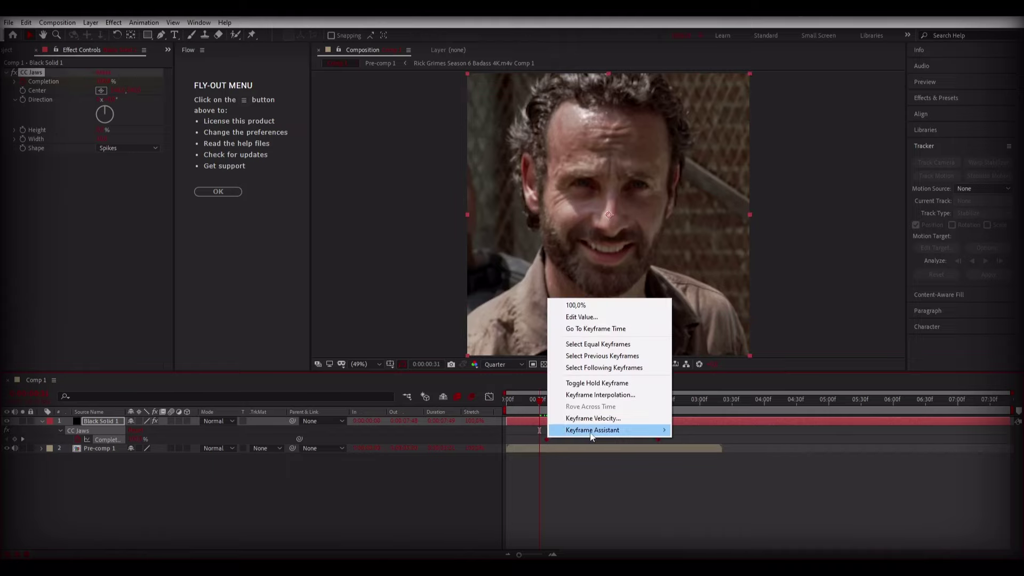
mouse_move(592, 431)
click(727, 465)
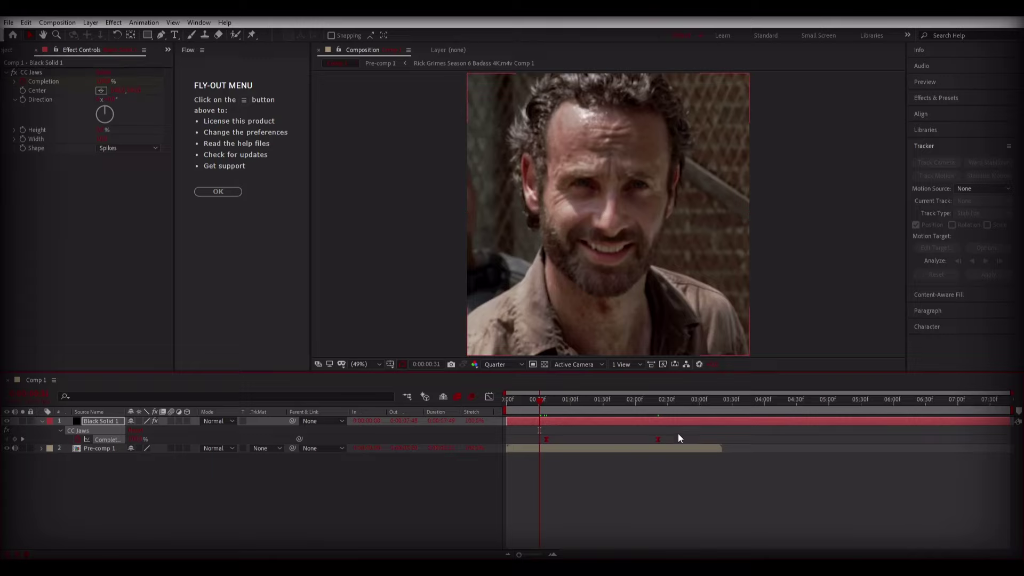
Lengthen both Completion Bezier handles in the Graph Editor and preview the eased wipe.
drag(678, 433, 543, 463)
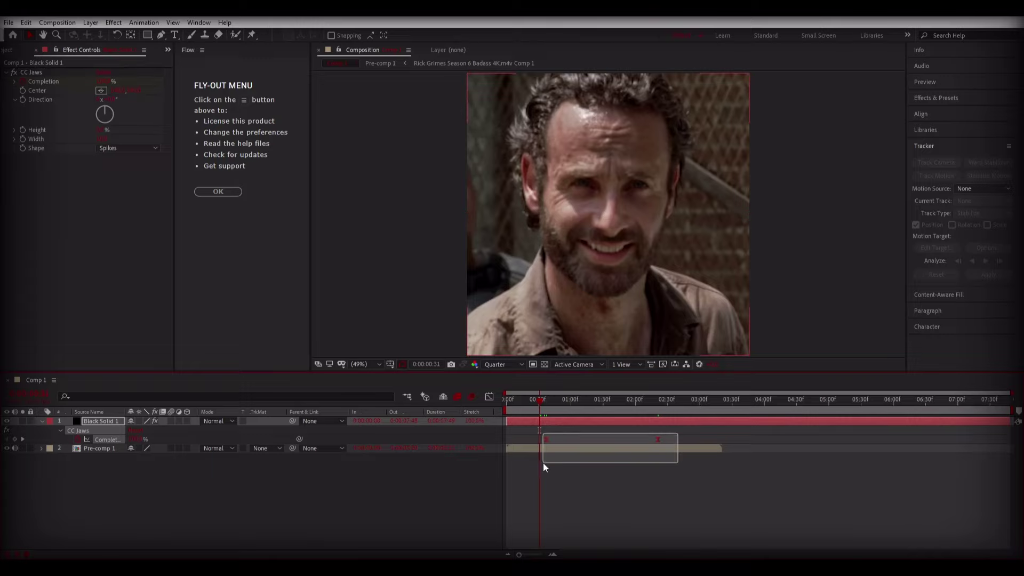
click(488, 397)
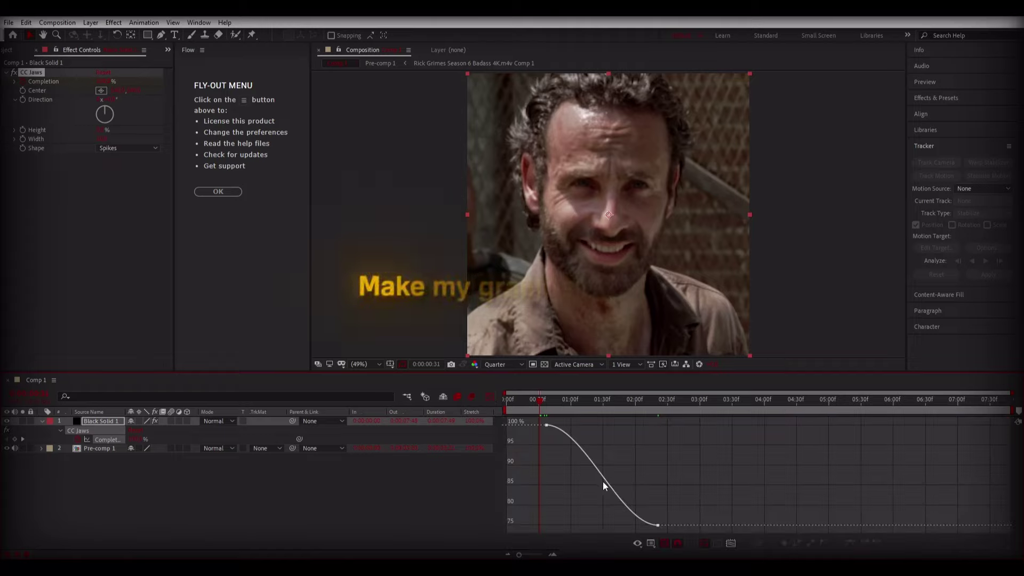
click(603, 481)
click(724, 545)
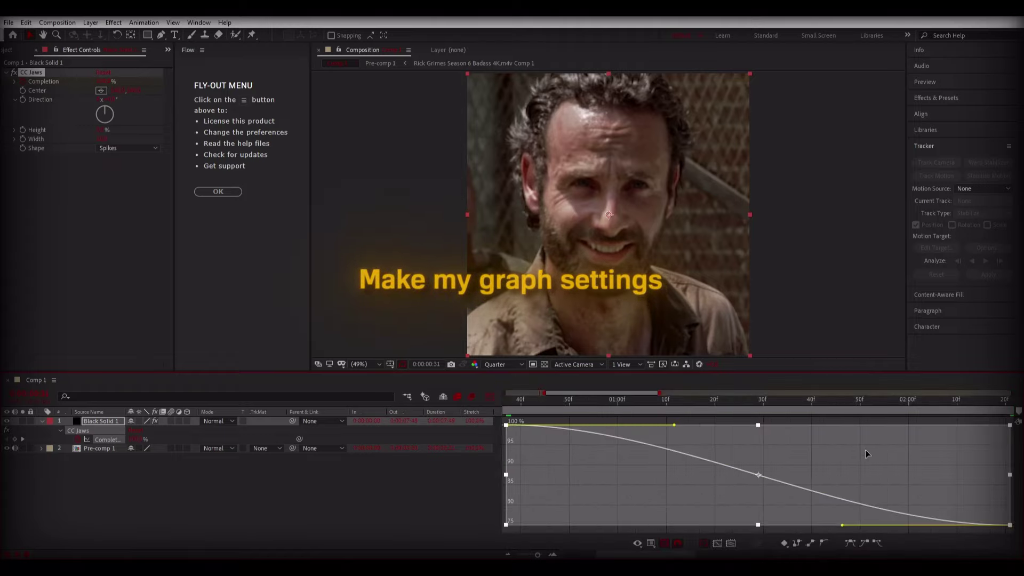
mouse_move(843, 525)
mouse_down()
mouse_move(745, 525)
mouse_move(714, 499)
mouse_up()
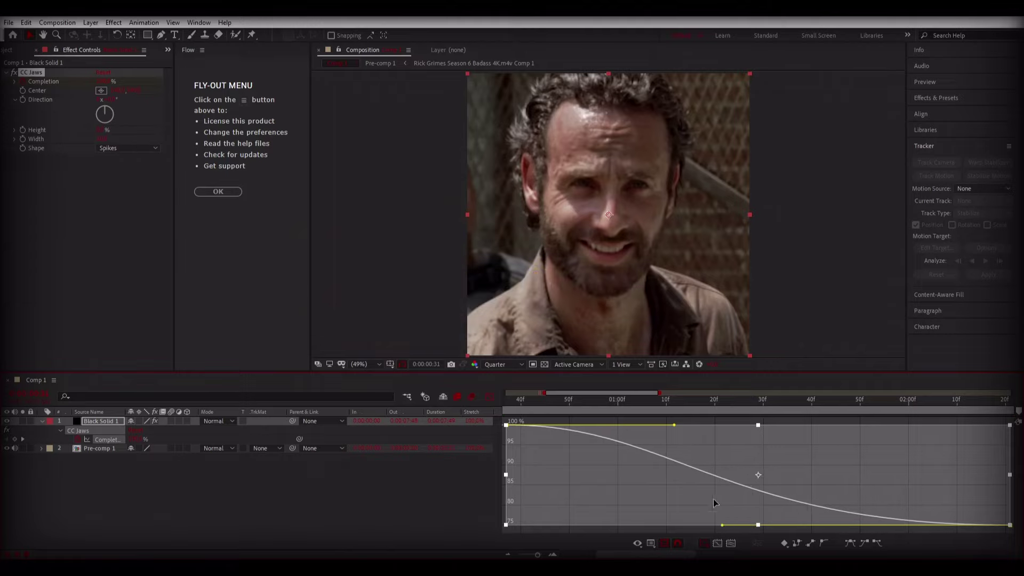
drag(674, 426, 834, 424)
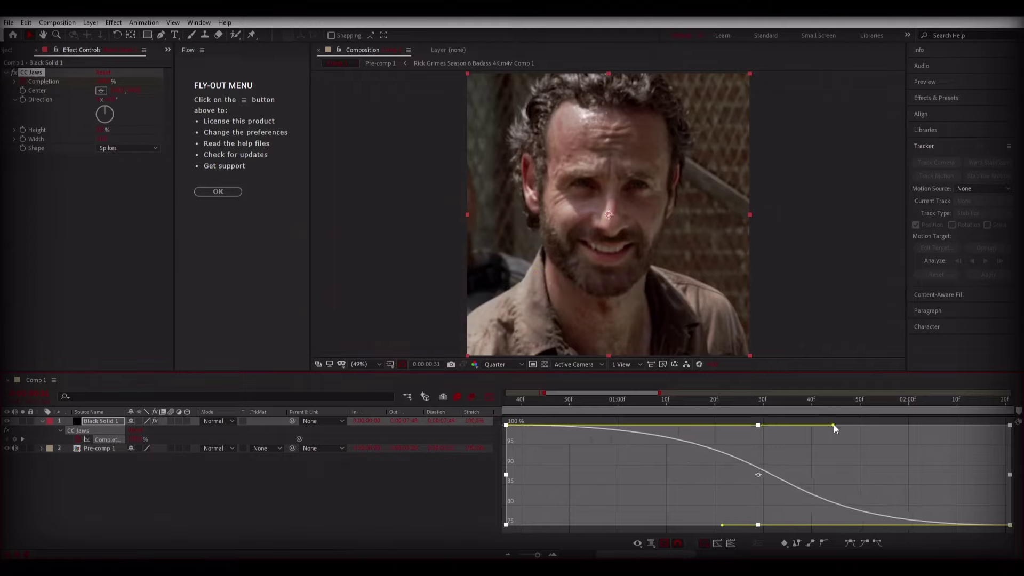
key(space)
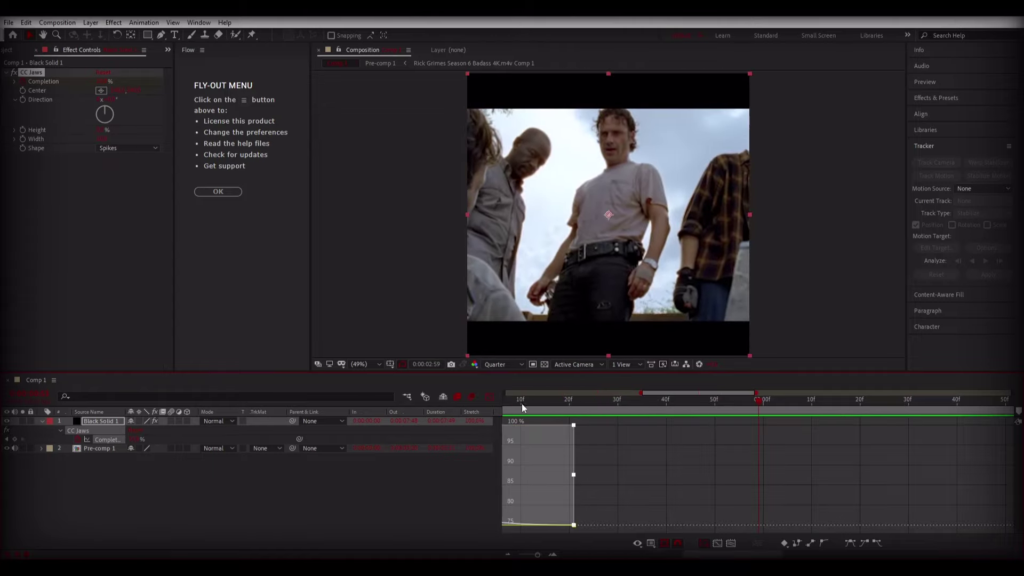
key(shift+F3)
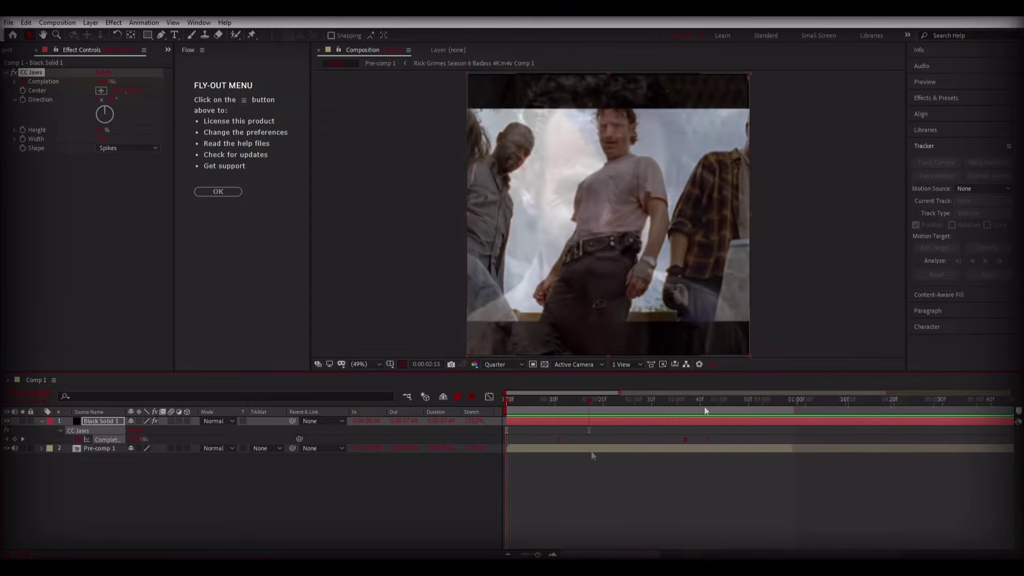
Keyframe Pre-comp 1's Scale at 108% around 2:07.
click(589, 452)
click(570, 406)
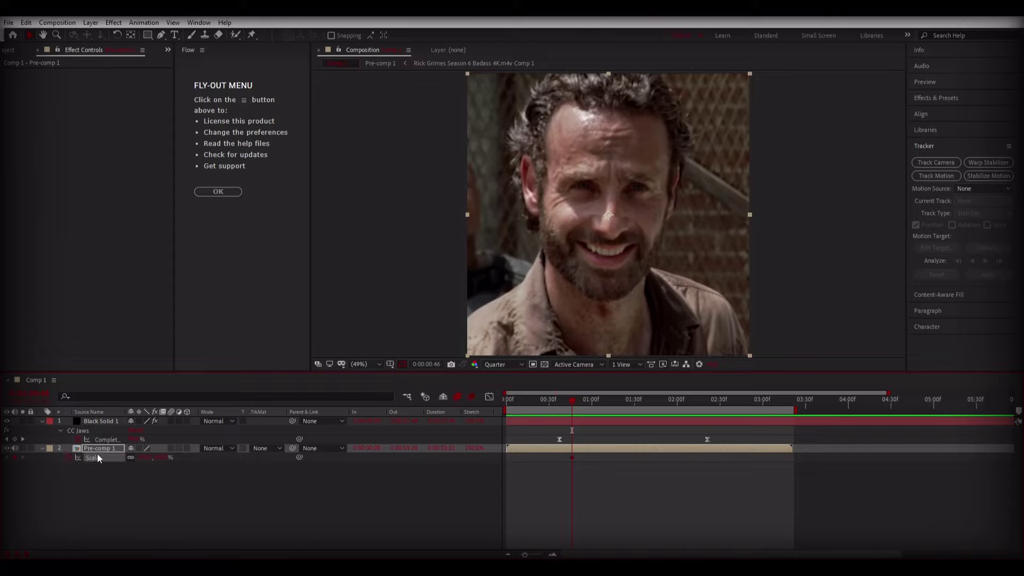
drag(601, 406, 688, 404)
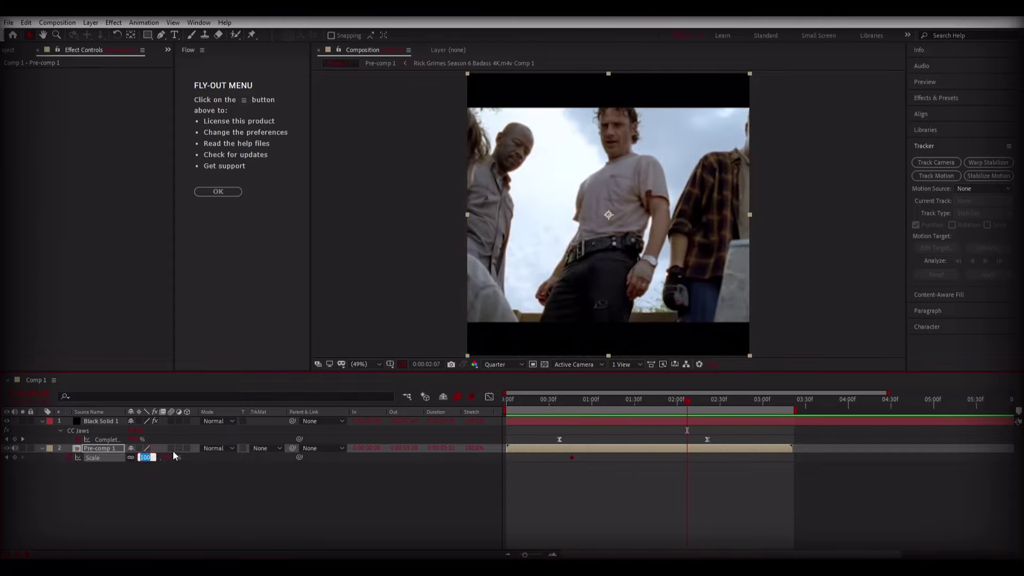
text(108)
key(Return)
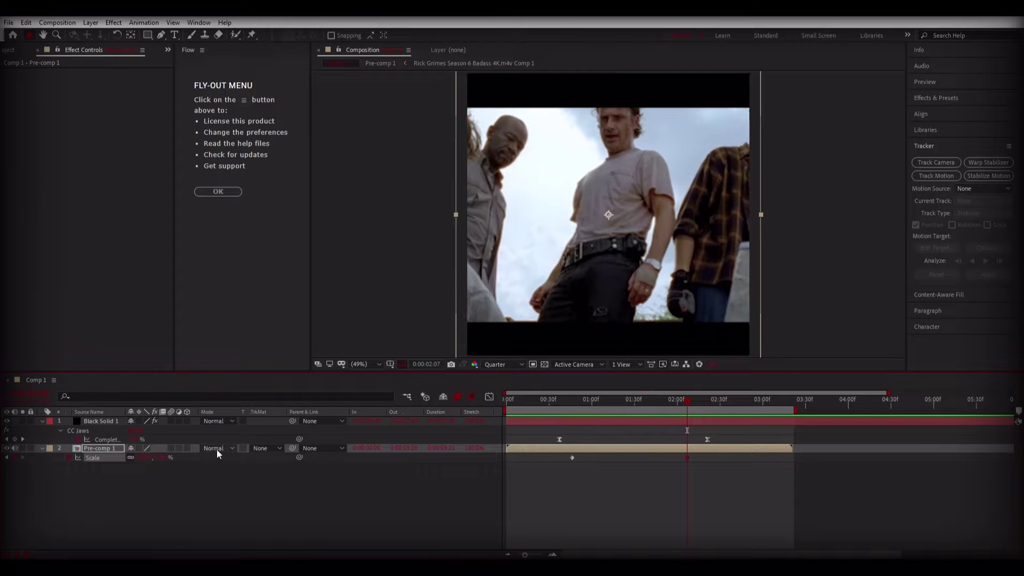
drag(611, 399, 566, 413)
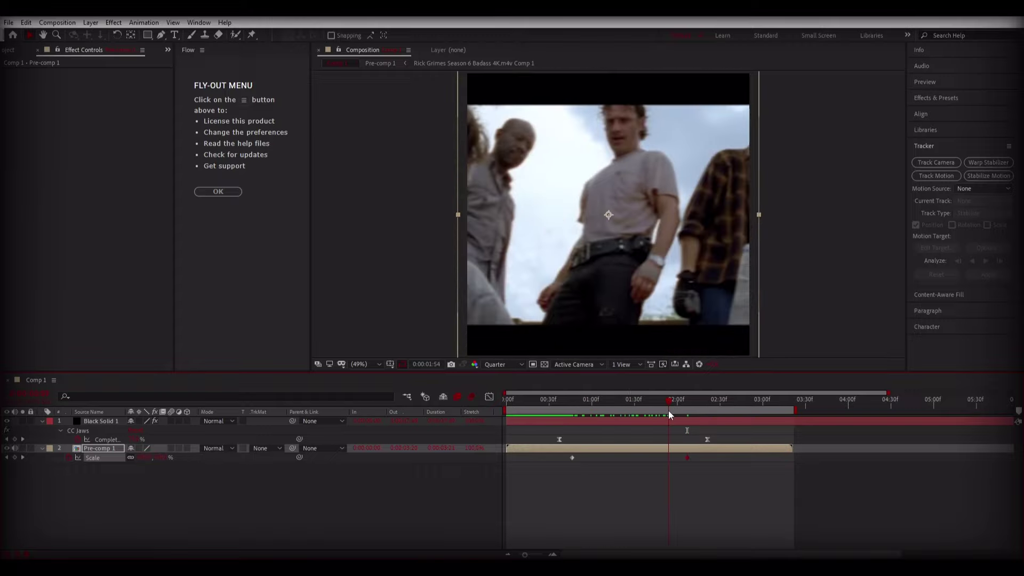
drag(561, 456, 559, 457)
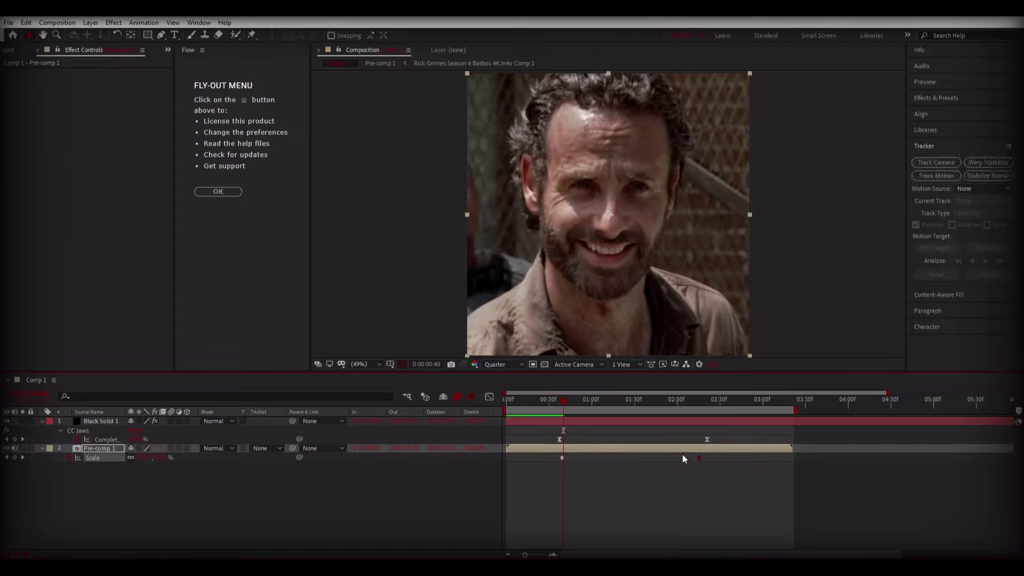
click(562, 404)
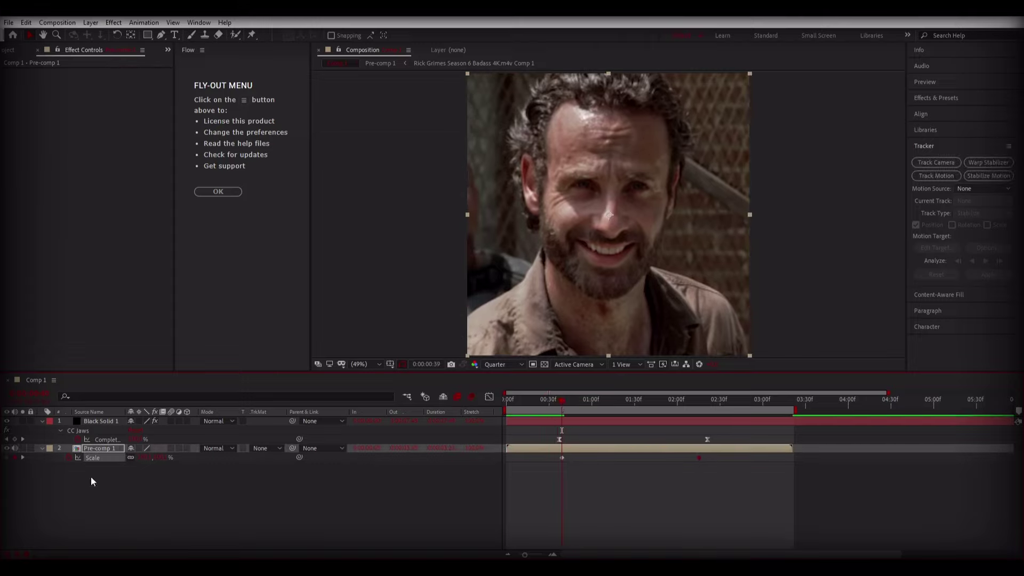
Add Rotation keyframes on Pre-comp 1, tilting from -3 to 4 degrees.
click(69, 457)
drag(570, 408, 704, 410)
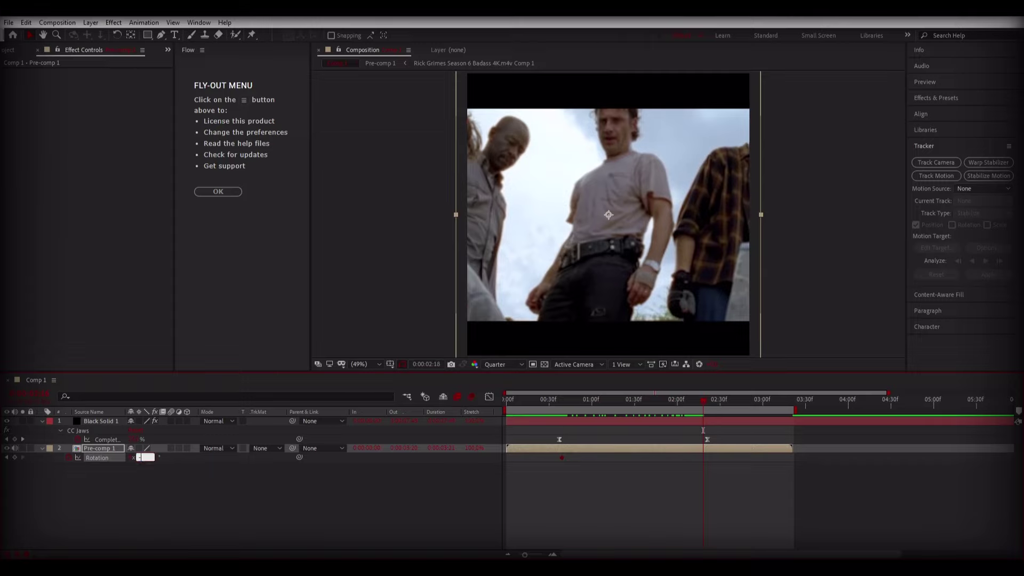
text(3)
key(Return)
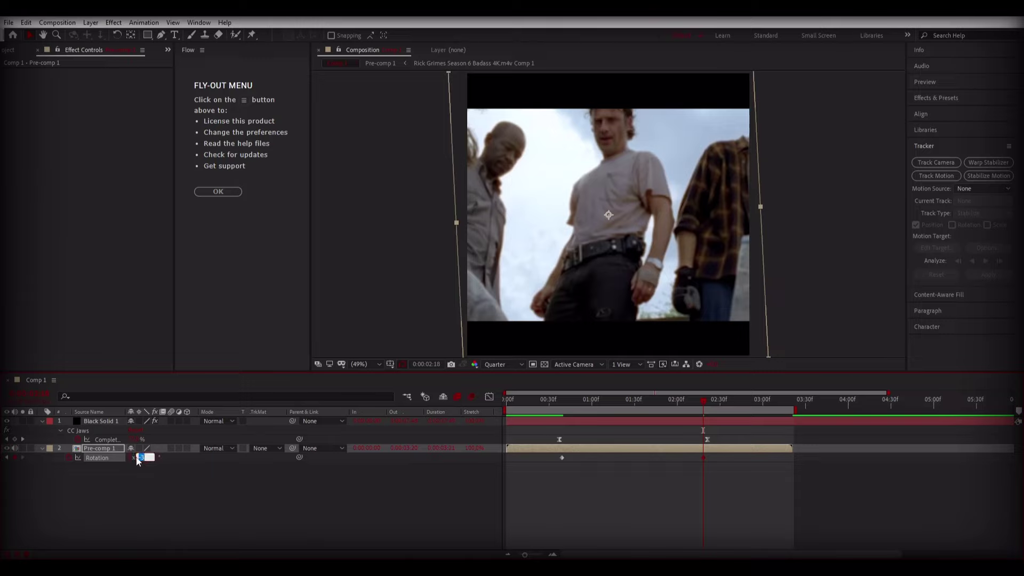
text(4)
key(Return)
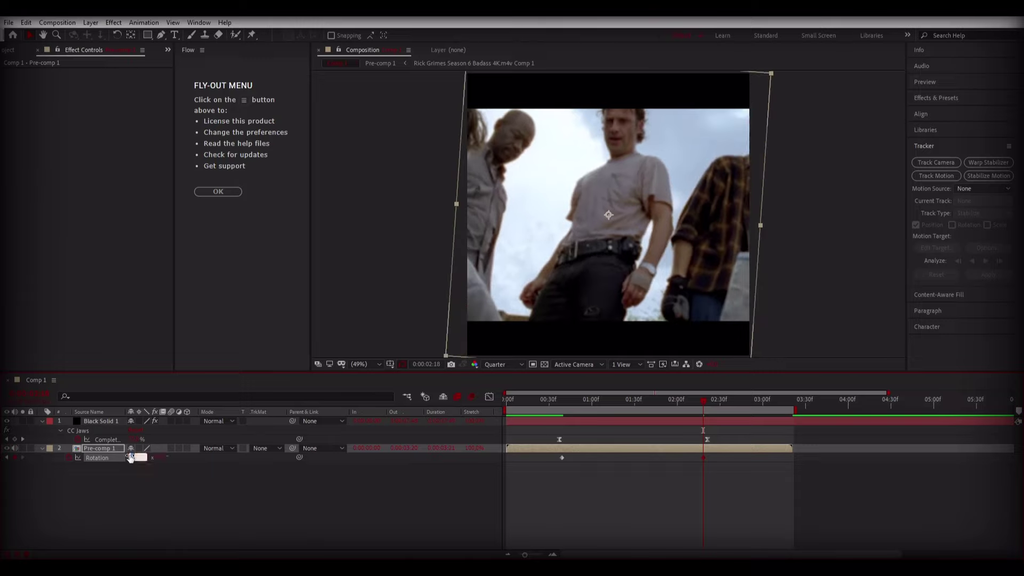
click(165, 466)
key(Return)
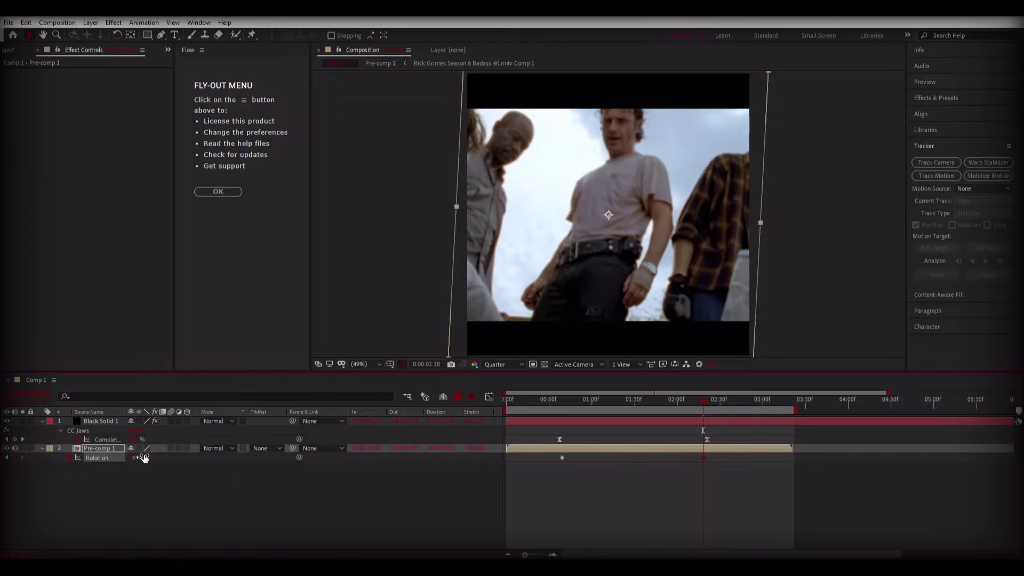
drag(598, 400, 668, 401)
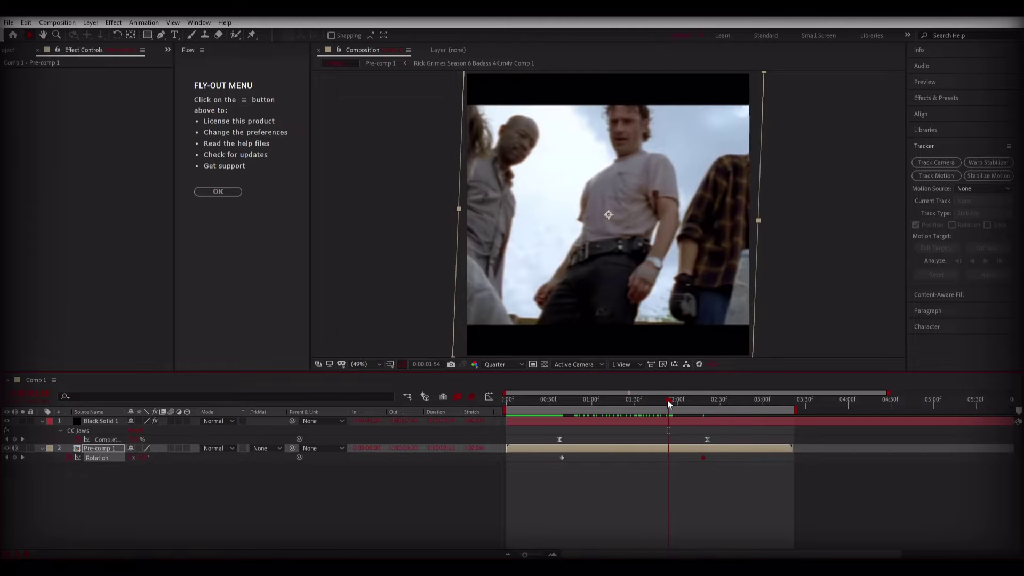
Show the Scale and Rotation keyframes together and select them all.
key(shift+s)
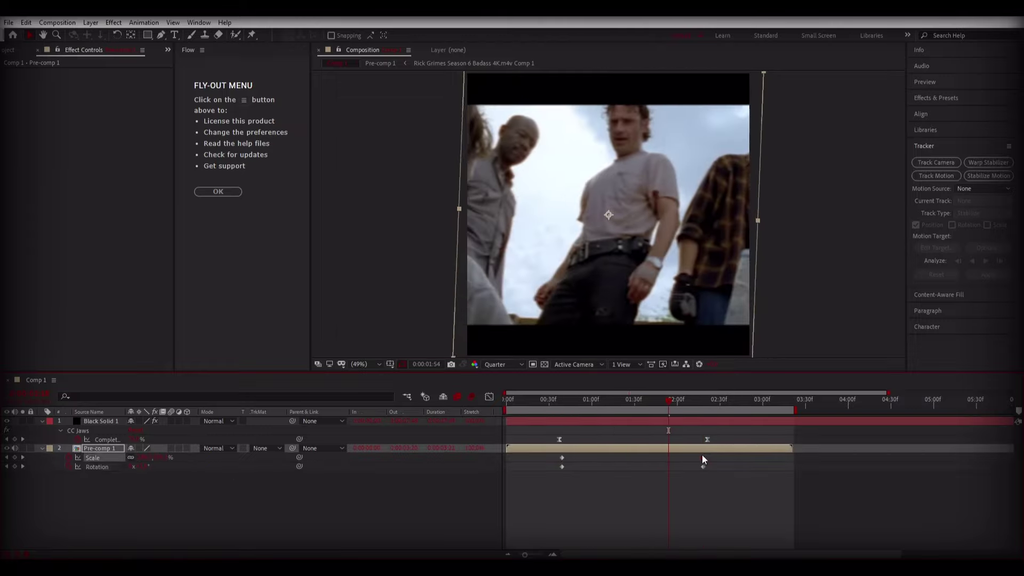
drag(715, 457, 532, 489)
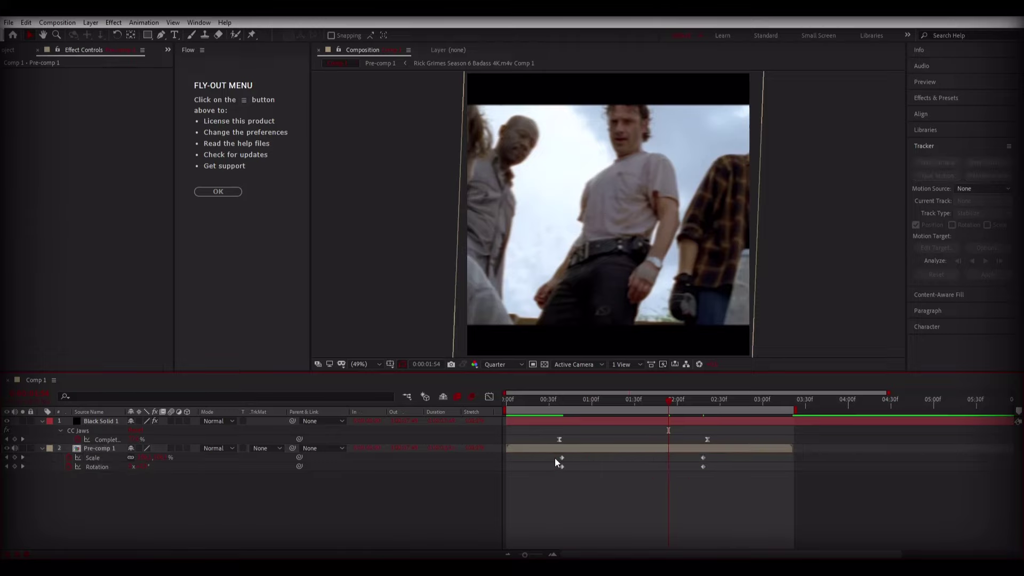
click(729, 463)
drag(720, 453, 565, 482)
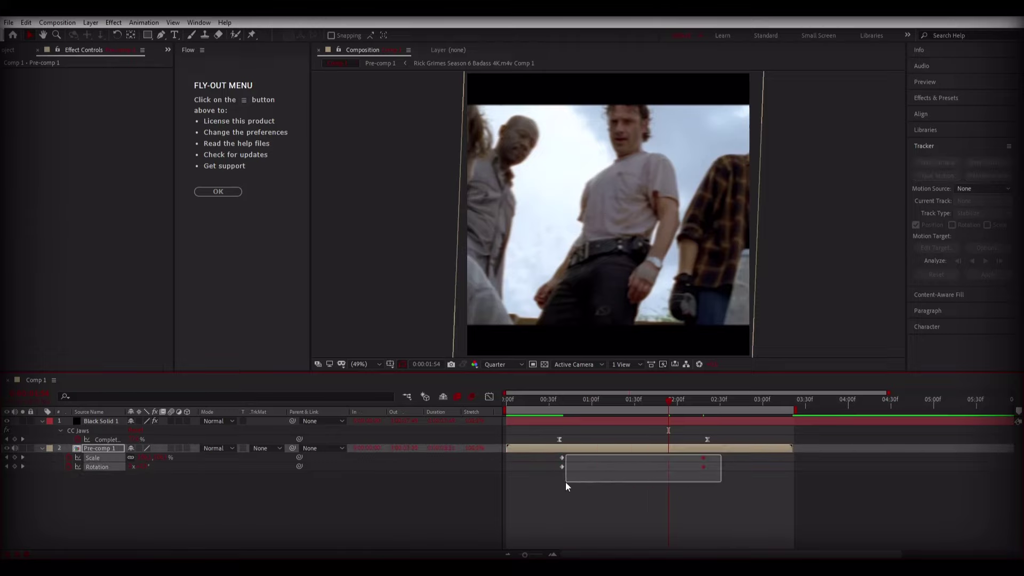
Easy Ease the Scale and Rotation keyframes and lengthen the Scale curve's Bezier handles.
right_click(562, 466)
mouse_move(608, 459)
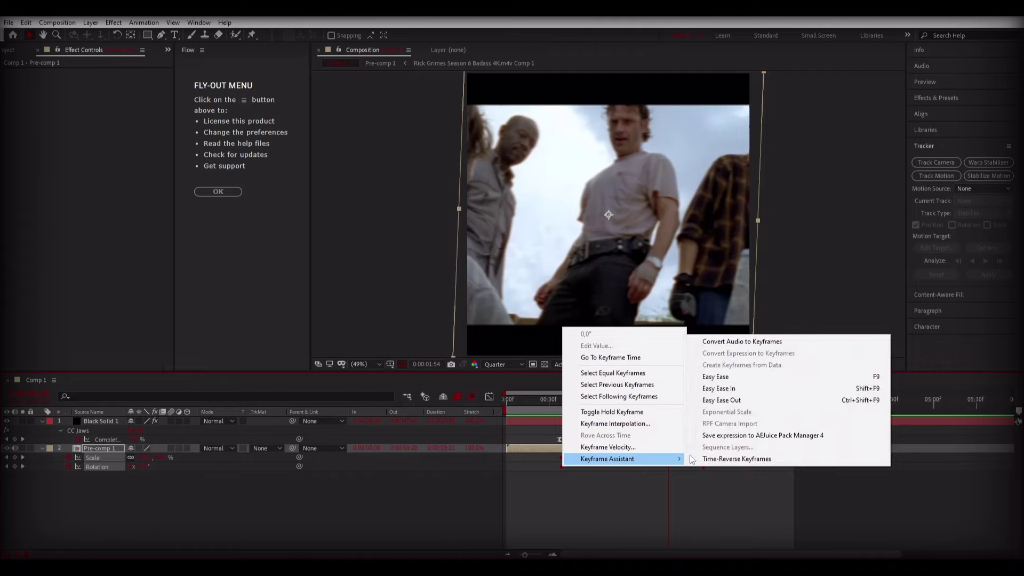
click(709, 376)
mouse_move(721, 456)
mouse_down()
mouse_move(557, 463)
mouse_move(549, 455)
mouse_up()
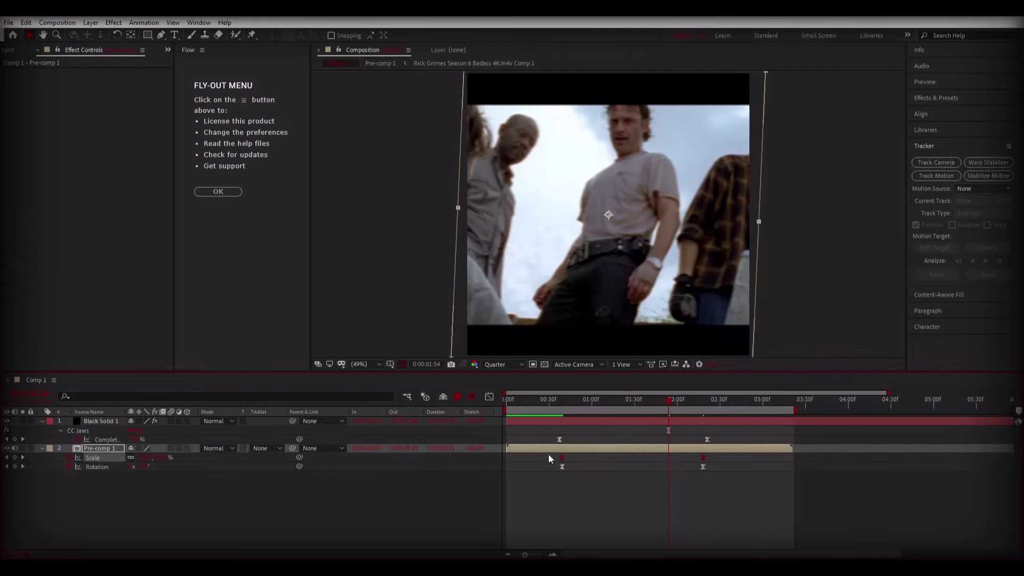
click(490, 397)
double_click(622, 490)
click(718, 543)
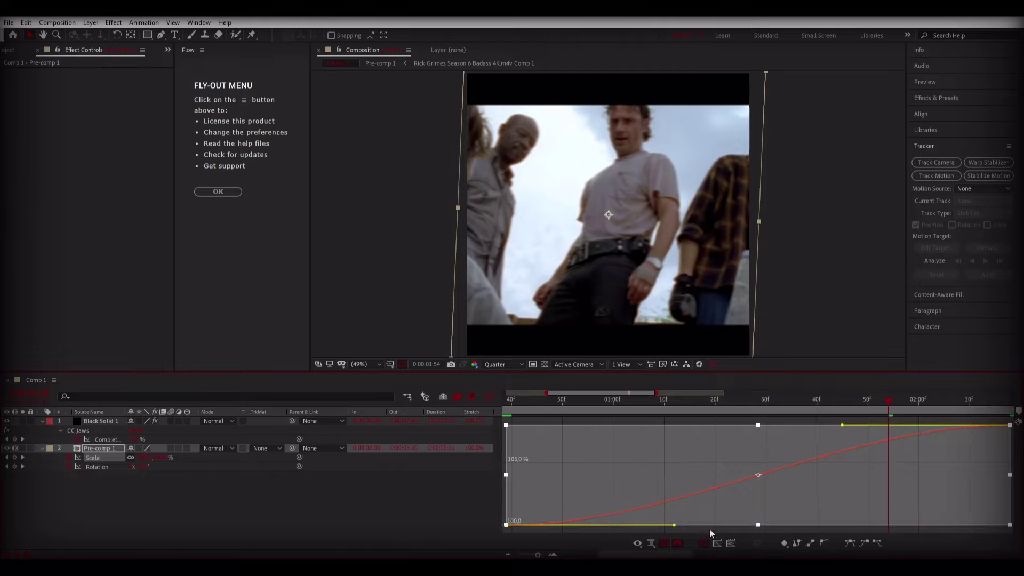
drag(675, 525, 769, 515)
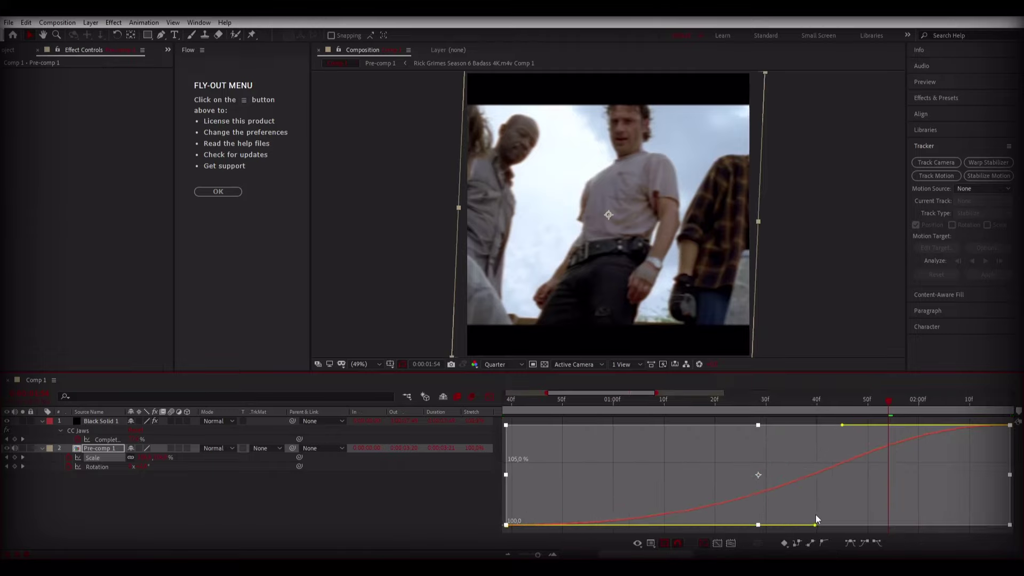
mouse_move(737, 425)
mouse_down()
mouse_move(670, 425)
mouse_move(823, 405)
mouse_up()
key(space)
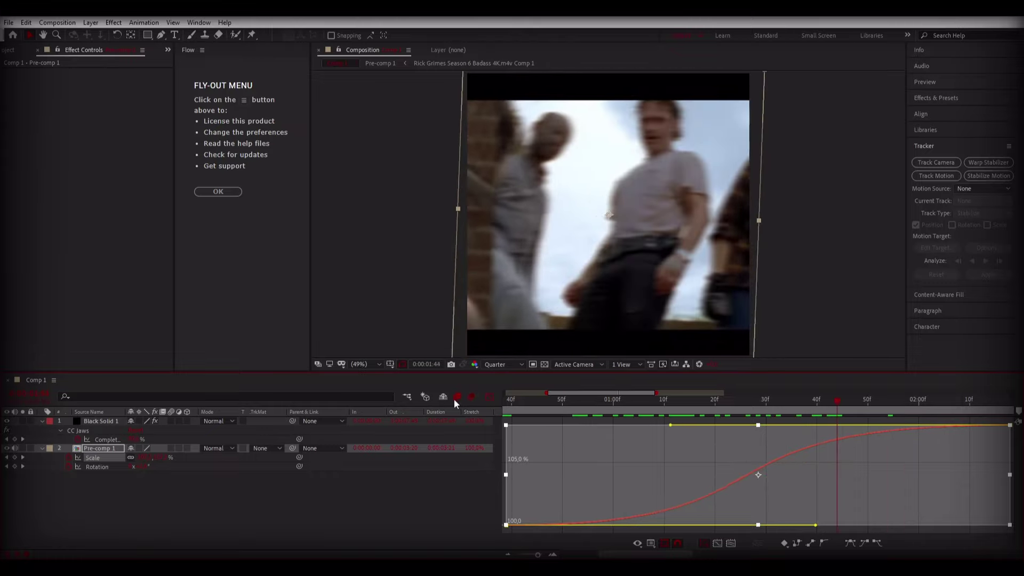
Lengthen both Rotation Bezier handles into a steeper S-curve.
click(489, 397)
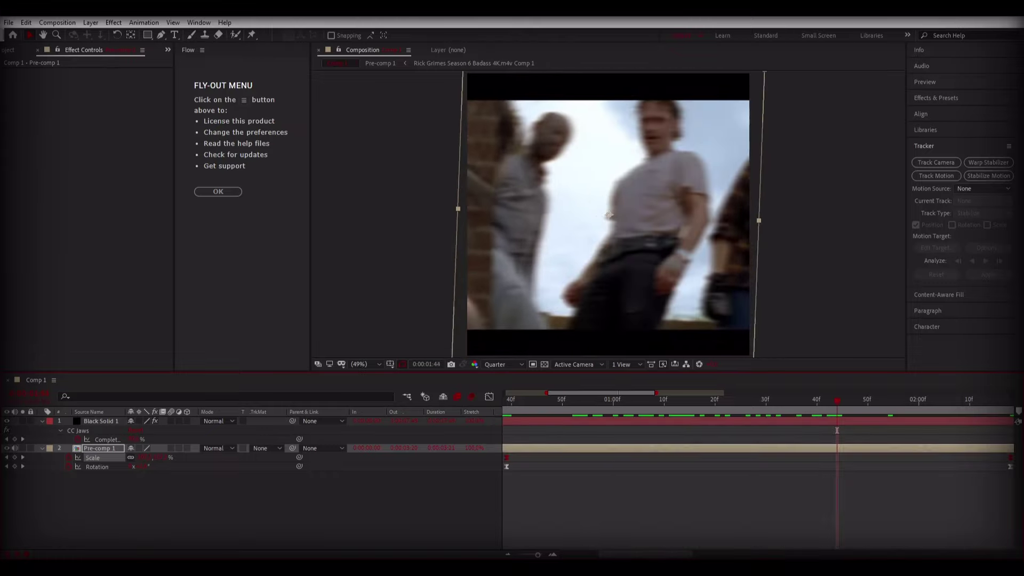
drag(538, 555, 535, 555)
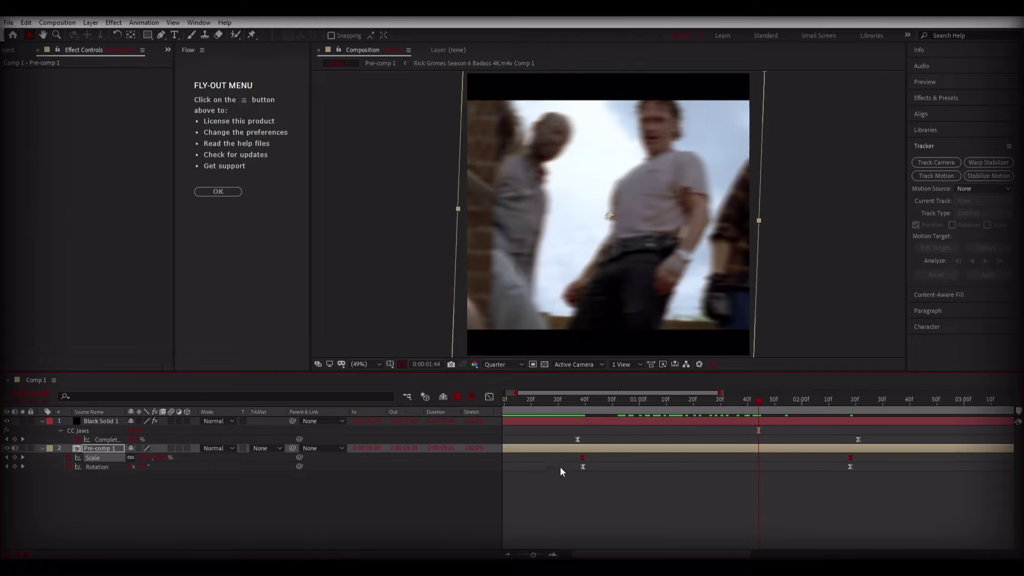
drag(560, 466, 861, 491)
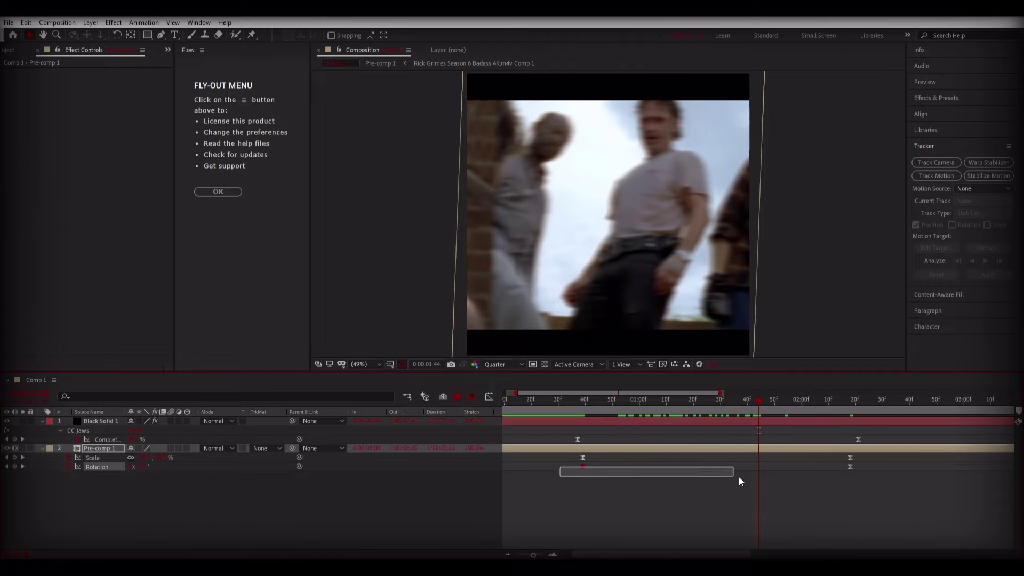
click(488, 395)
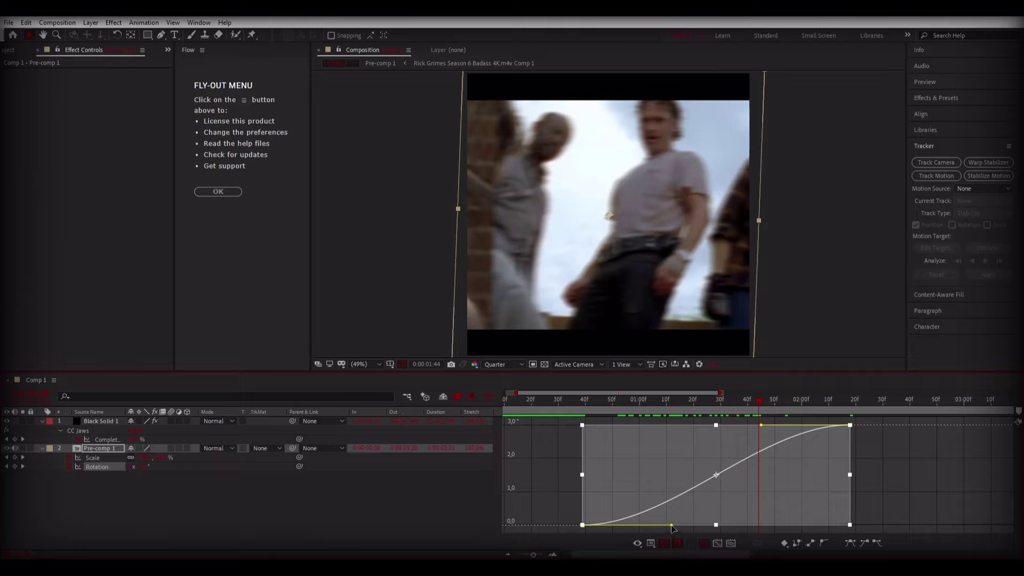
drag(672, 526, 746, 525)
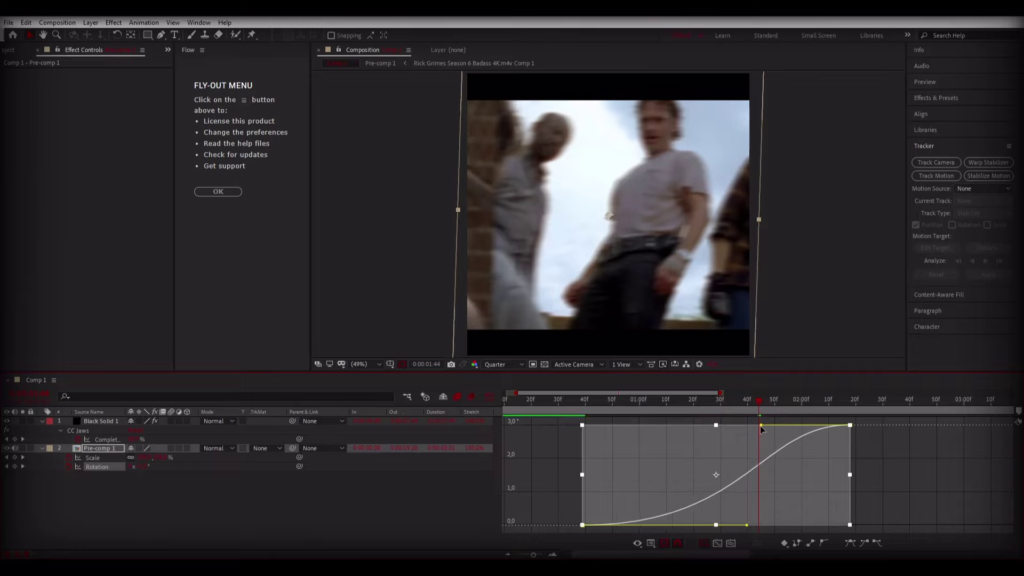
drag(762, 426, 688, 425)
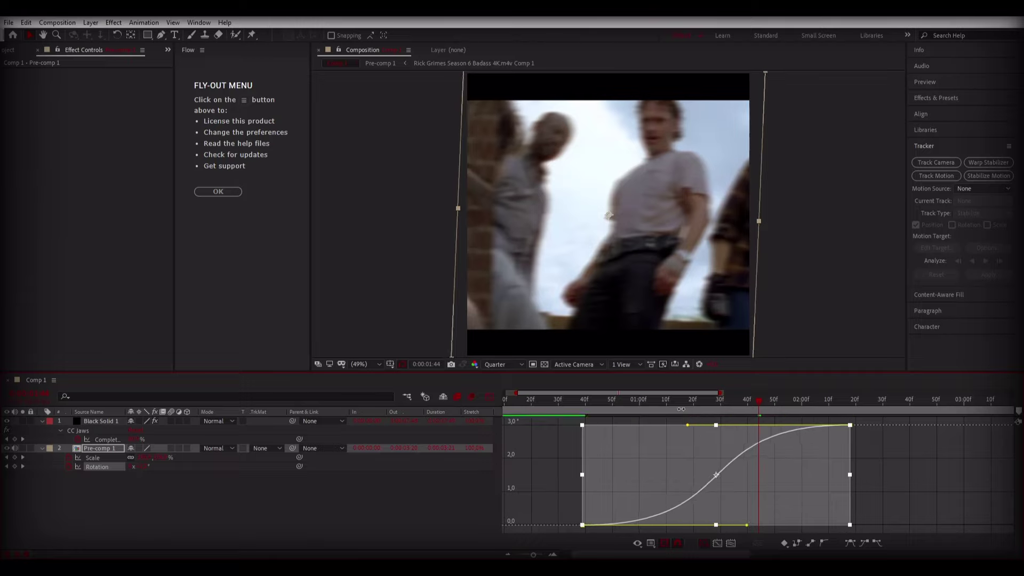
click(490, 398)
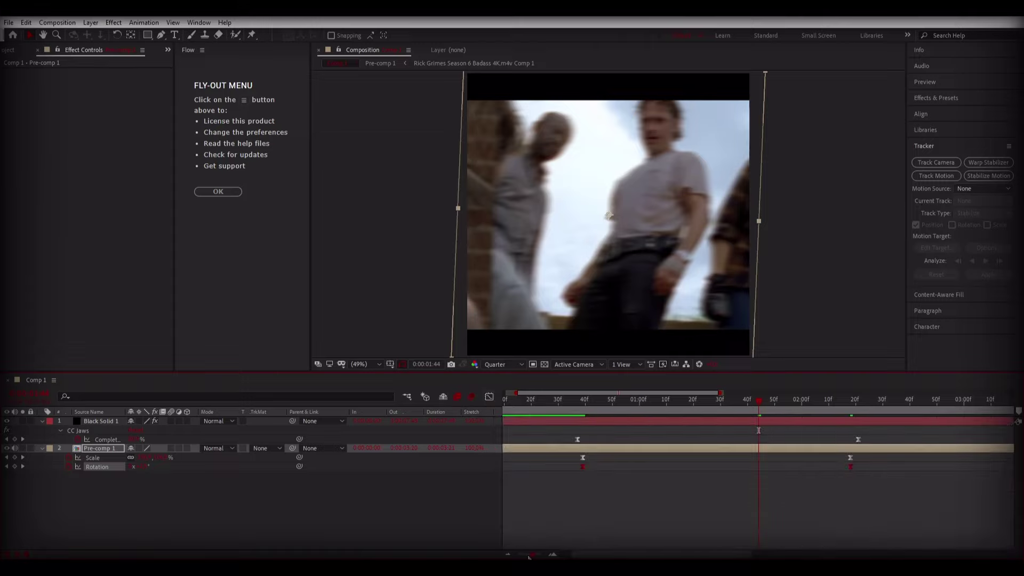
drag(532, 556, 527, 555)
Shift the ending Scale and Rotation keyframes slightly later and preview the transition.
drag(754, 457, 542, 494)
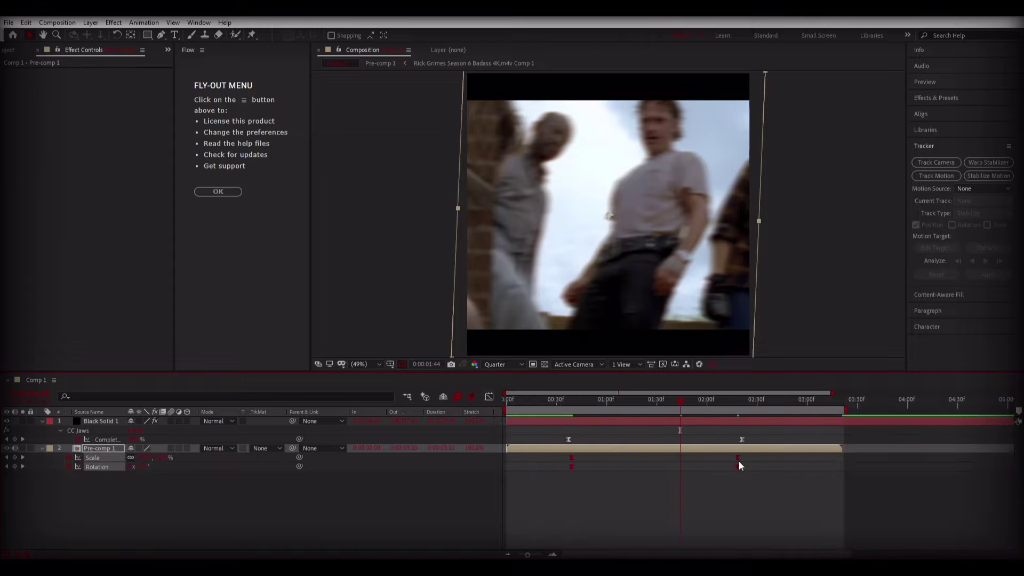
drag(739, 466, 755, 465)
key(space)
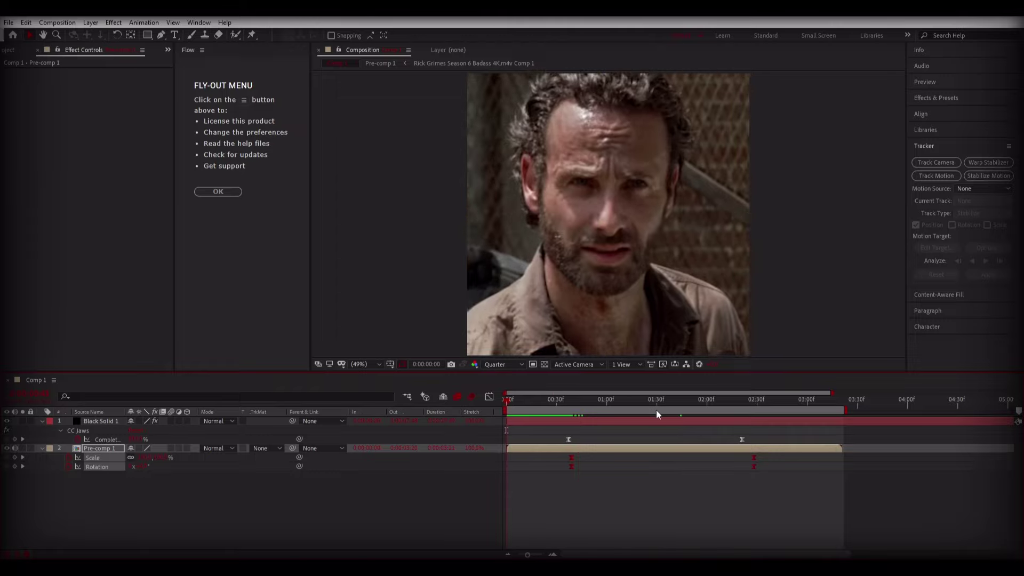
key(space)
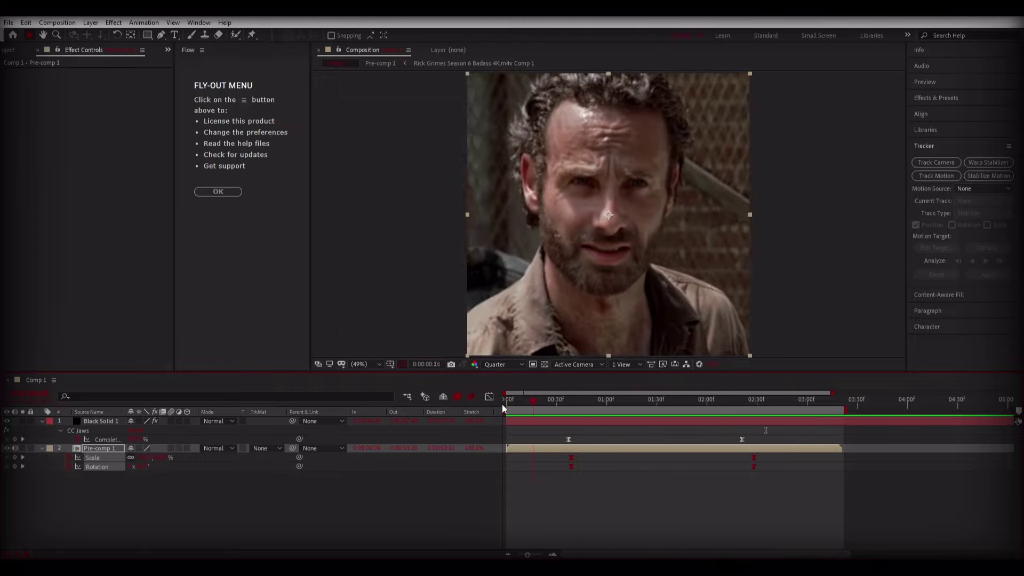
key(space)
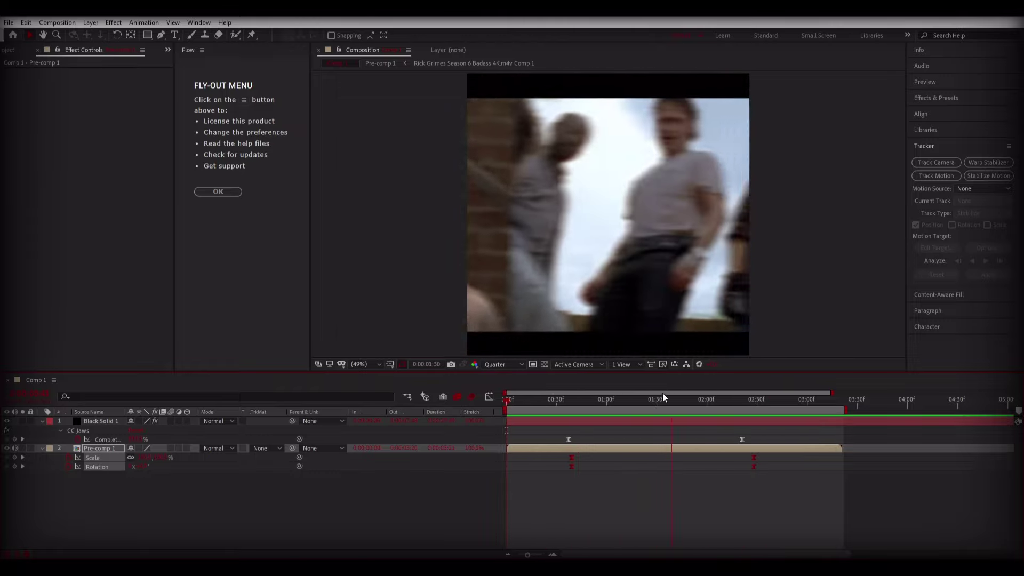
Keyframe Black Solid 1's CC Jaws Direction to 2 at the transition's end and select the Direction keyframes.
mouse_move(662, 398)
mouse_down()
mouse_move(718, 404)
mouse_move(572, 408)
mouse_up()
click(593, 464)
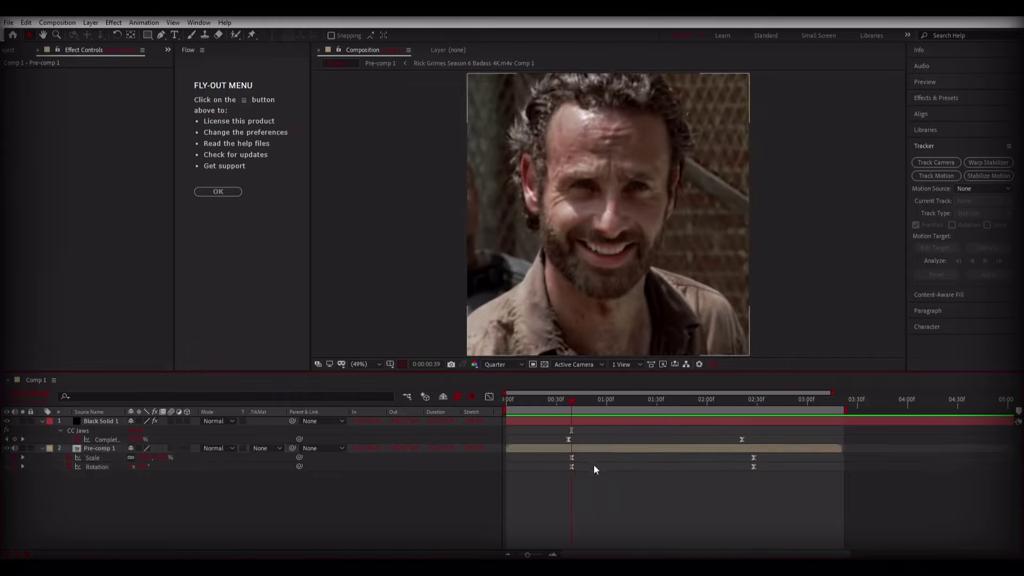
click(578, 422)
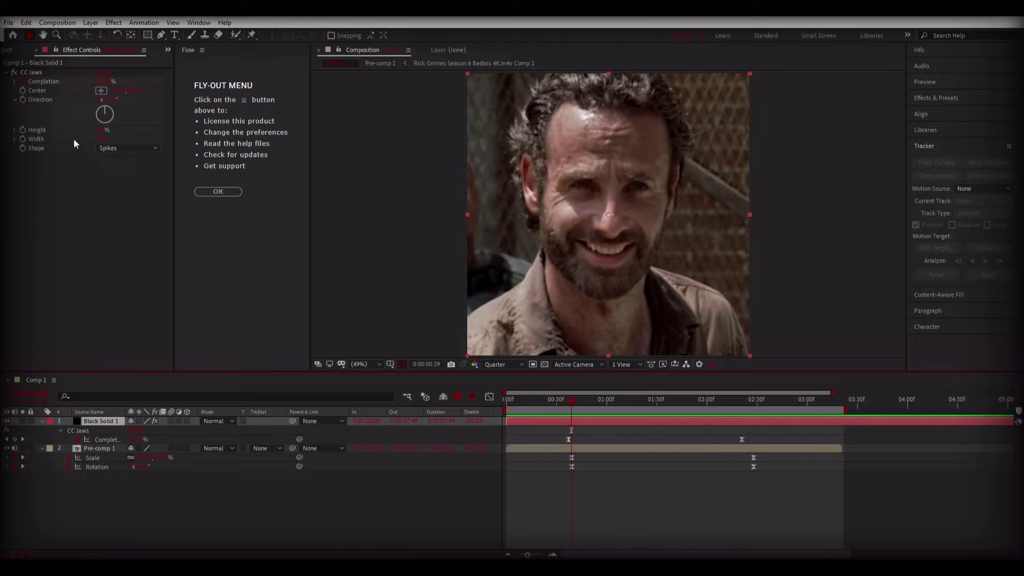
click(46, 110)
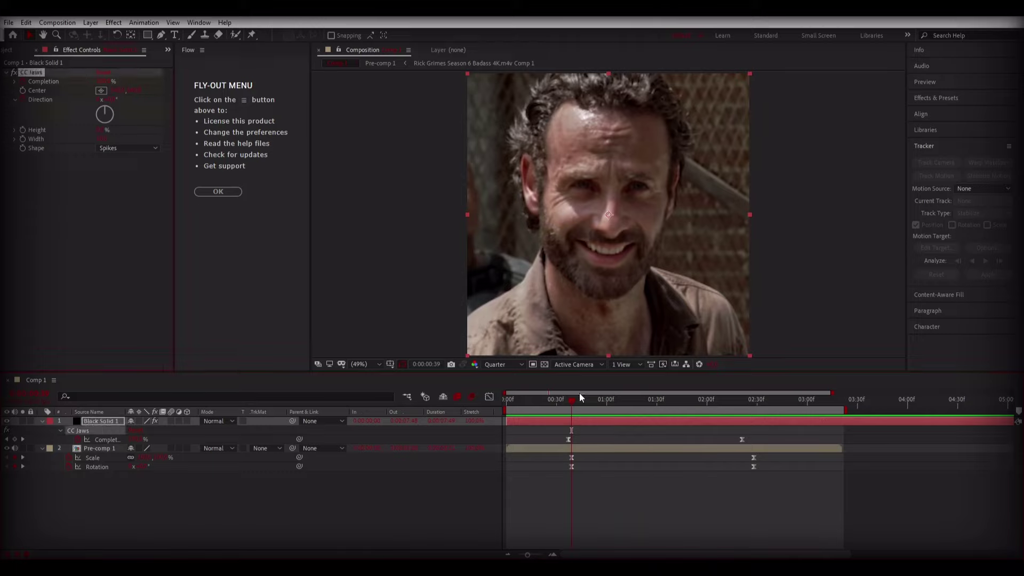
drag(580, 397, 753, 398)
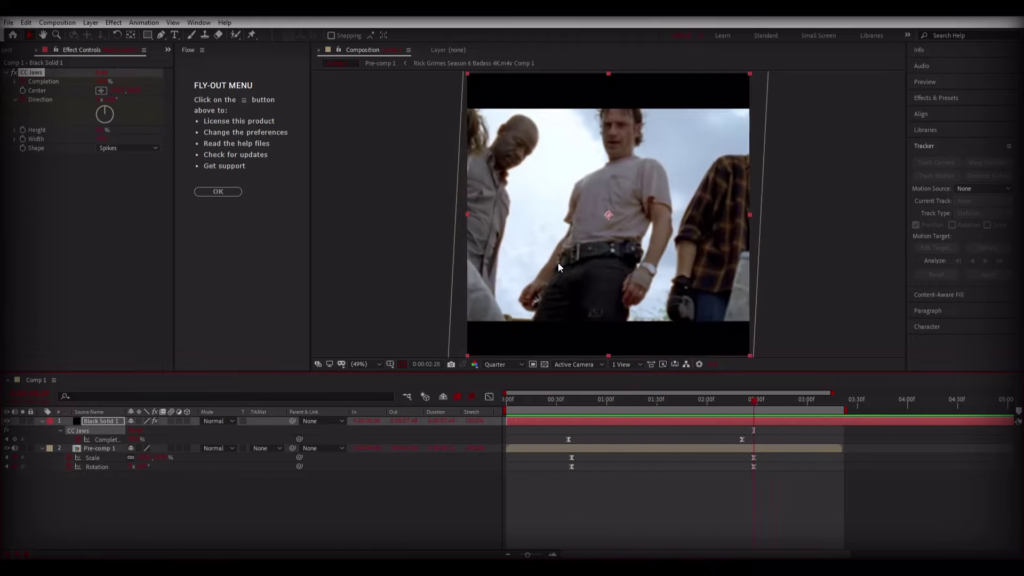
key(Return)
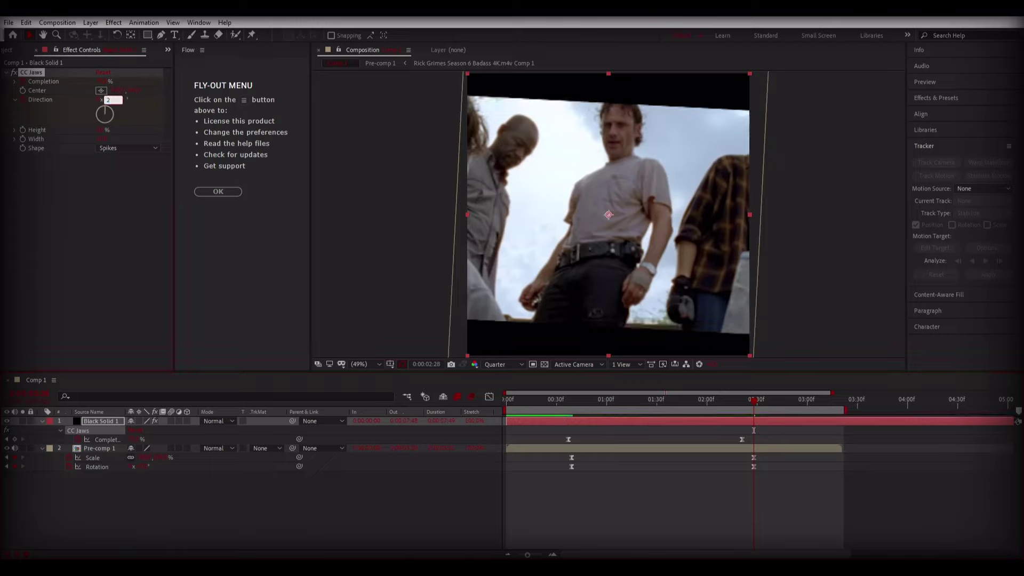
key(Return)
key(u)
key(u)
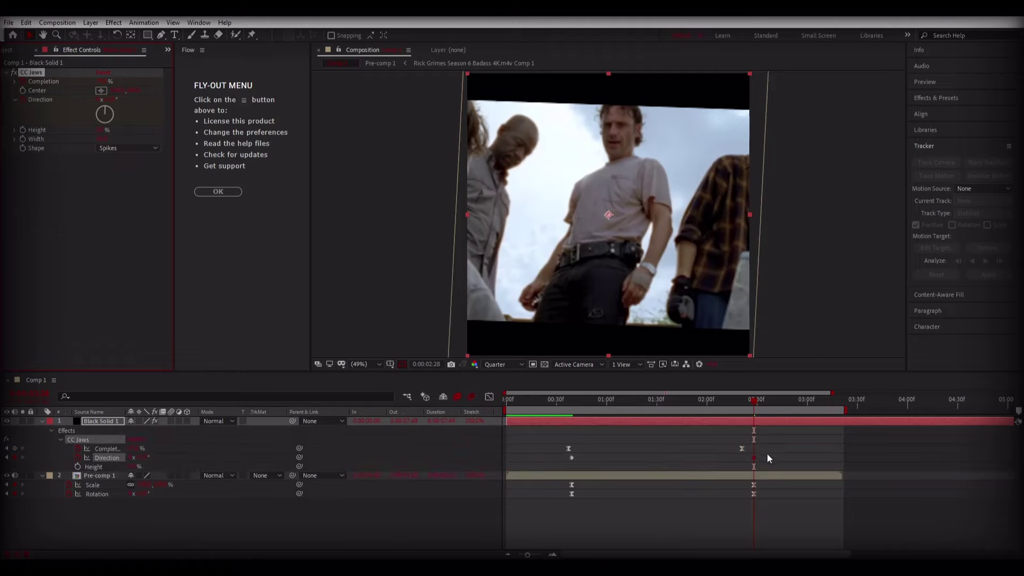
drag(767, 454, 552, 468)
Easy Ease the Direction keyframes and stretch both Bezier handles into a steep S-curve.
right_click(572, 457)
mouse_move(640, 448)
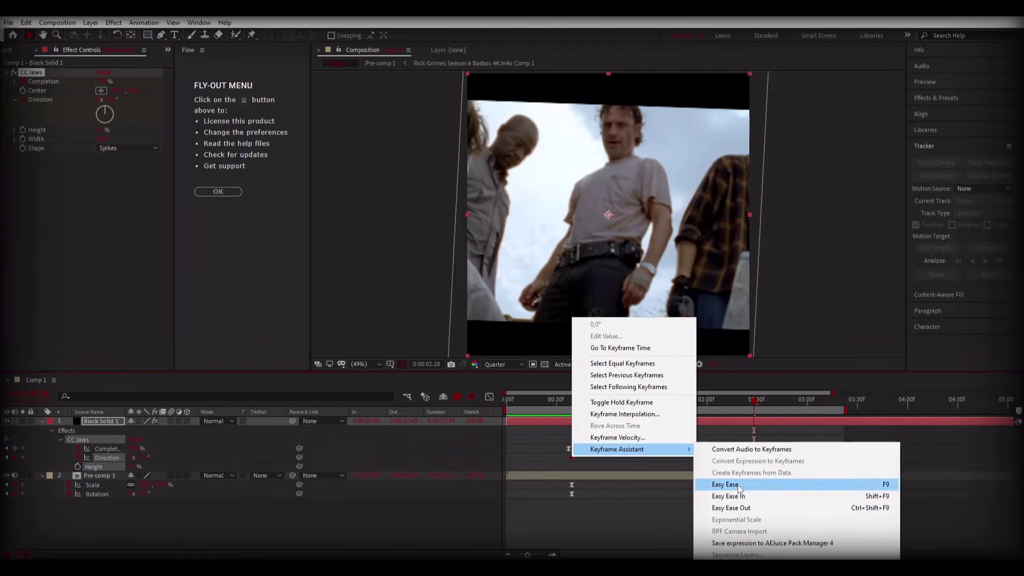
click(715, 485)
click(489, 397)
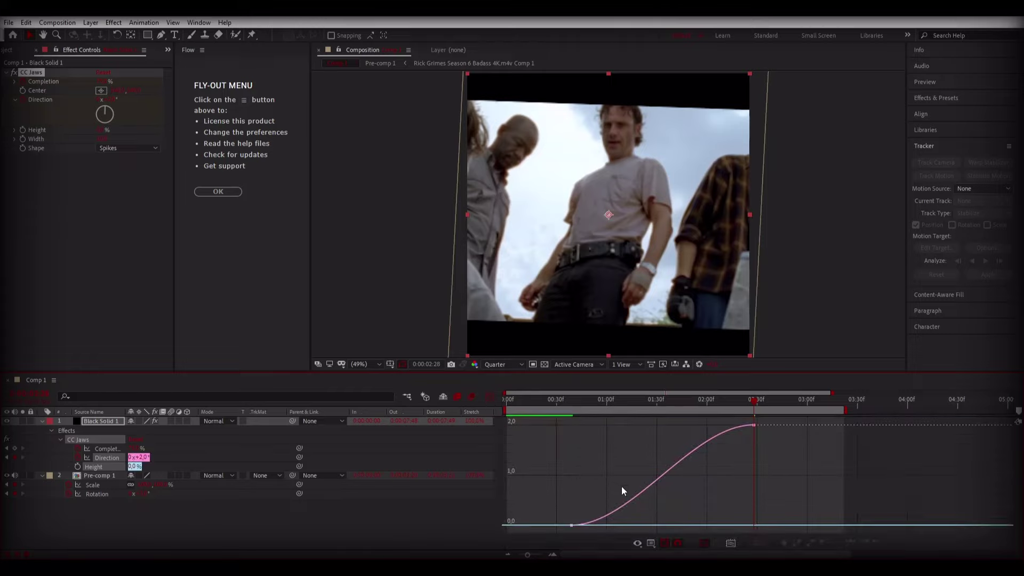
click(645, 498)
click(718, 544)
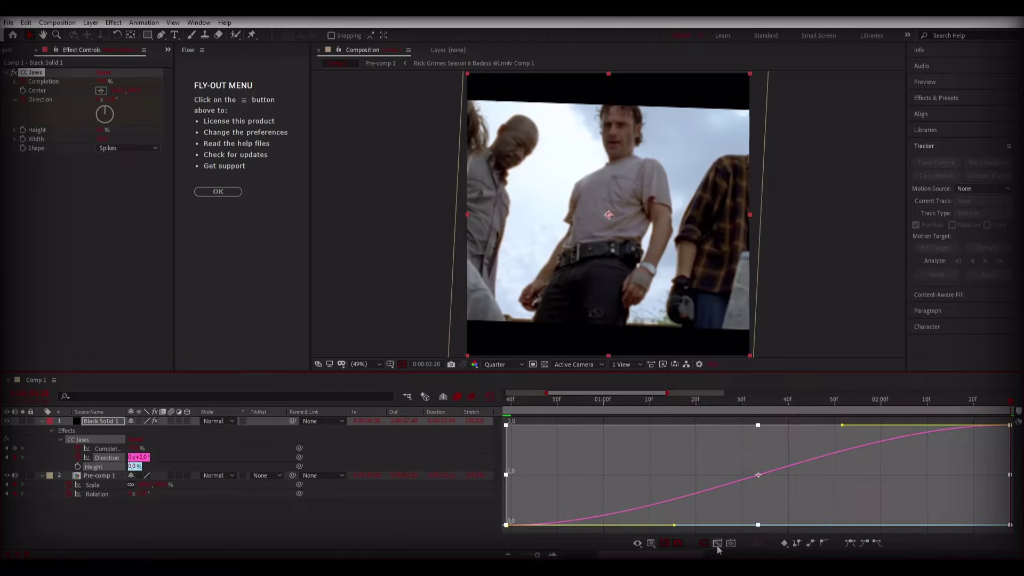
drag(674, 526, 830, 526)
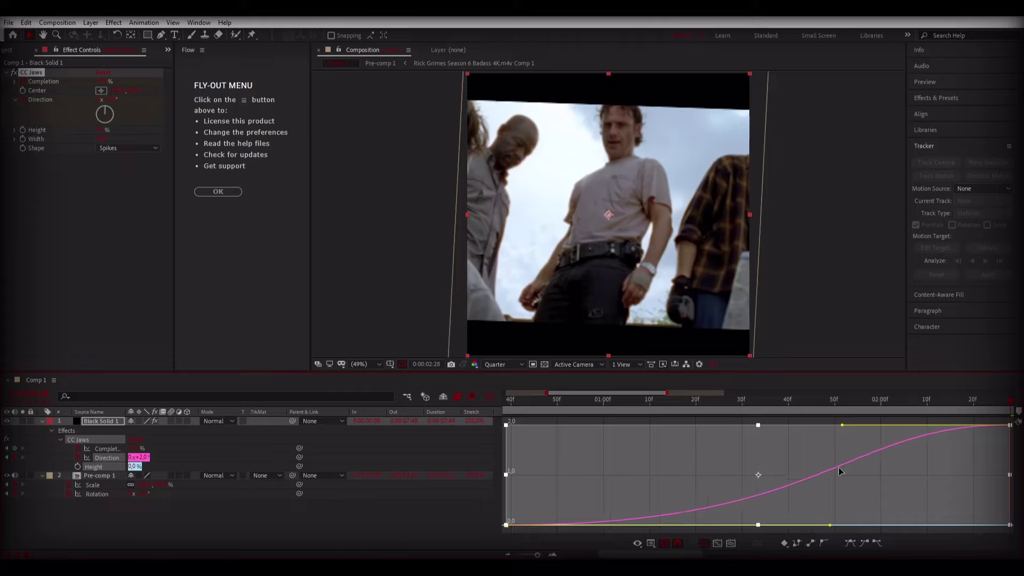
drag(842, 426, 676, 426)
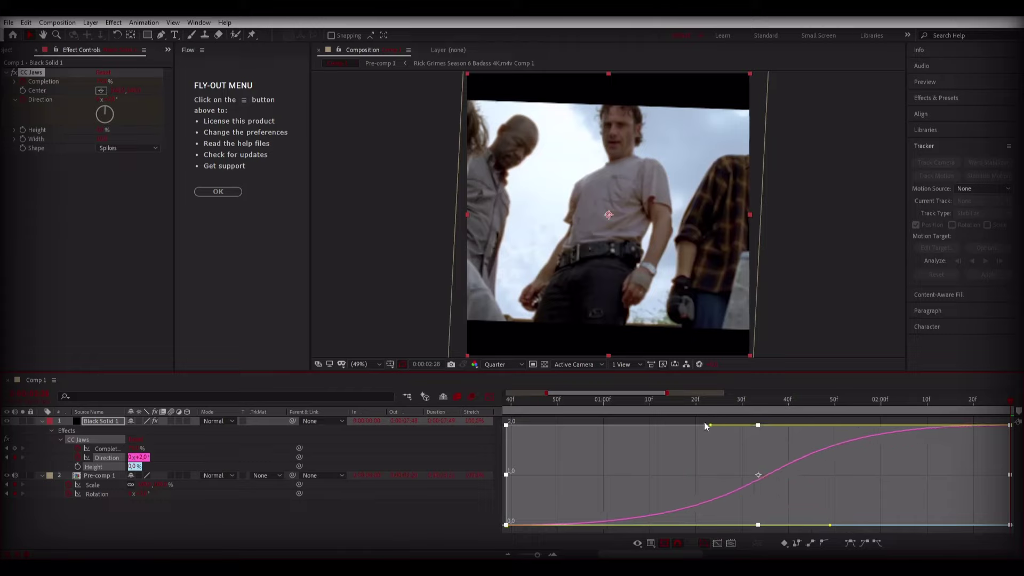
click(487, 399)
drag(539, 555, 531, 555)
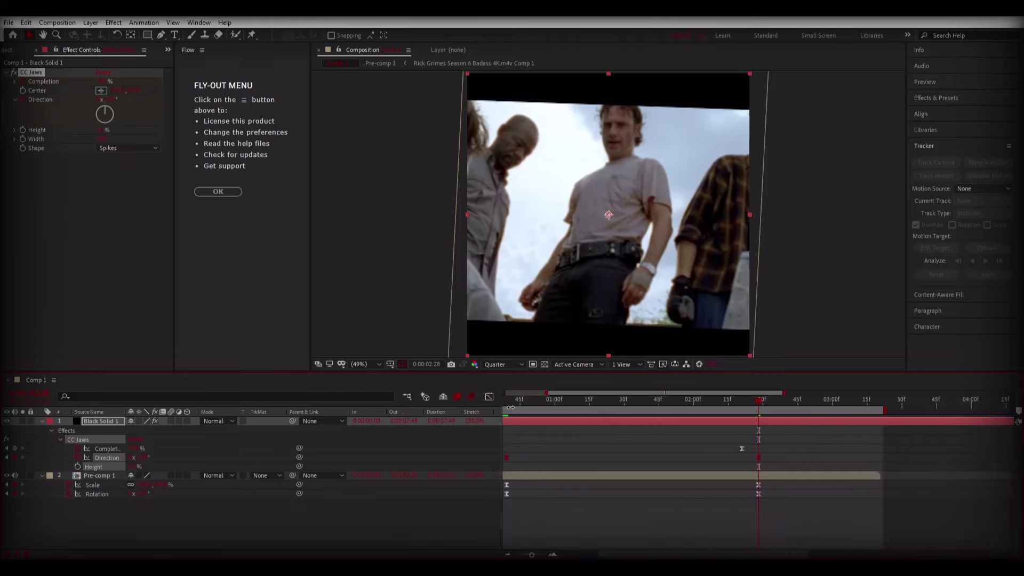
key(Home)
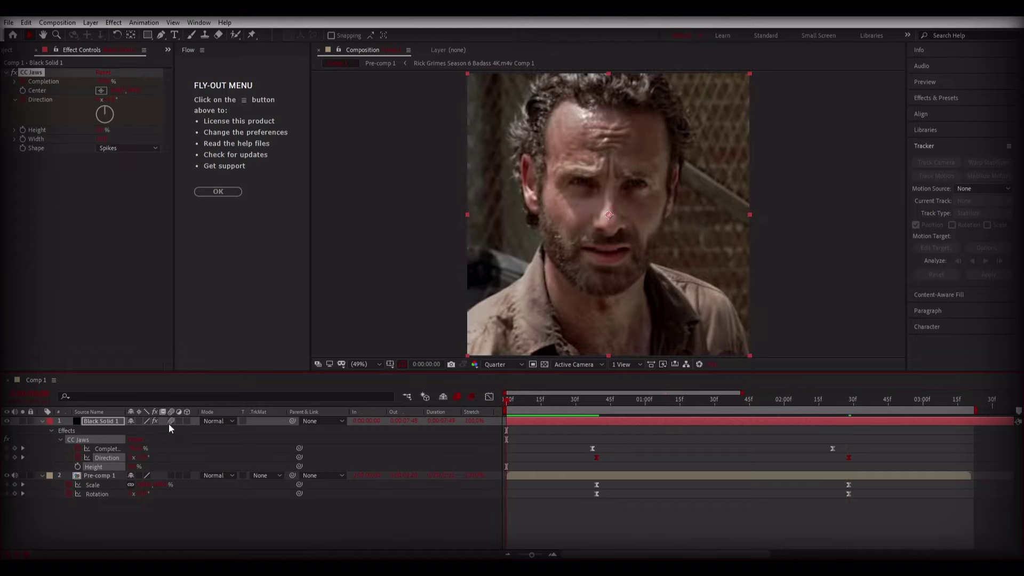
Preview the transition, then add Completion keyframes at 0:00:03:17, setting 100 then 0.
click(42, 422)
key(space)
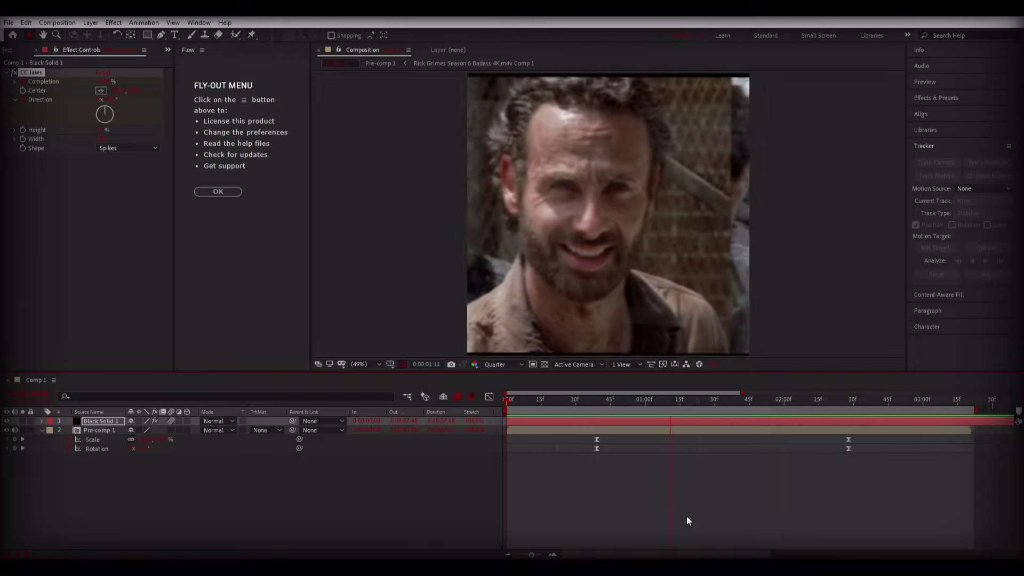
key(minus)
click(690, 397)
key(u)
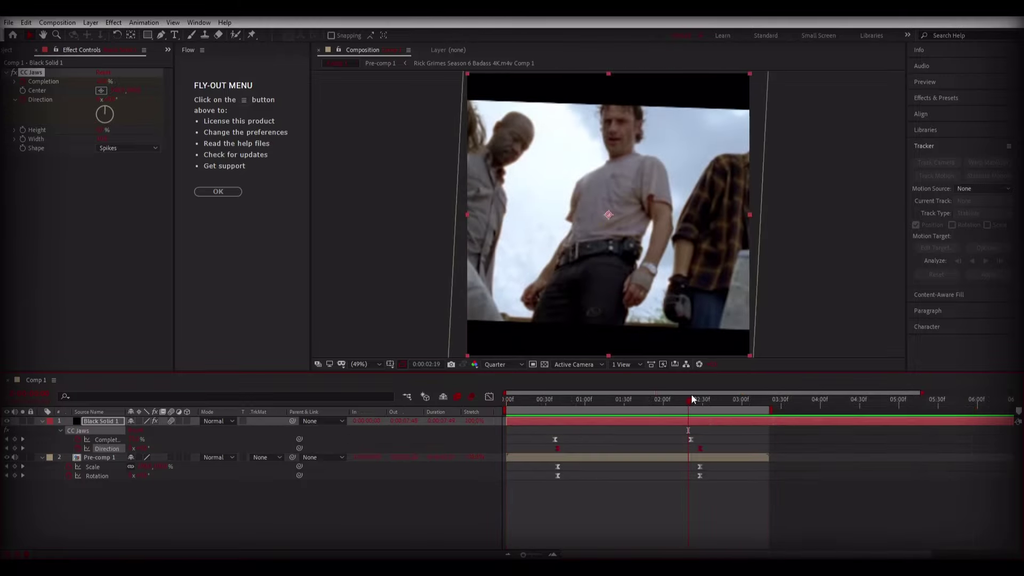
drag(689, 396, 765, 409)
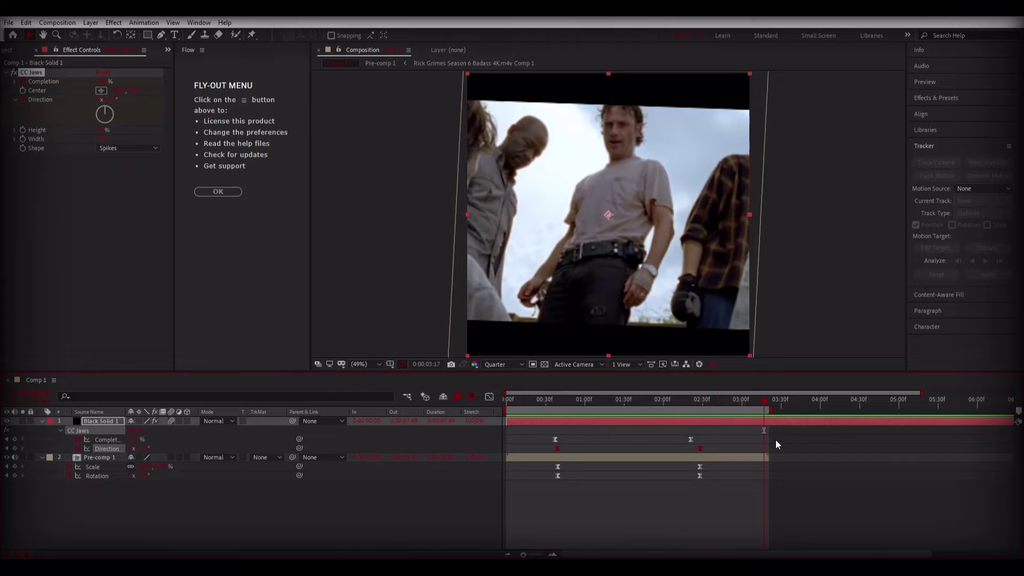
text(100)
key(Return)
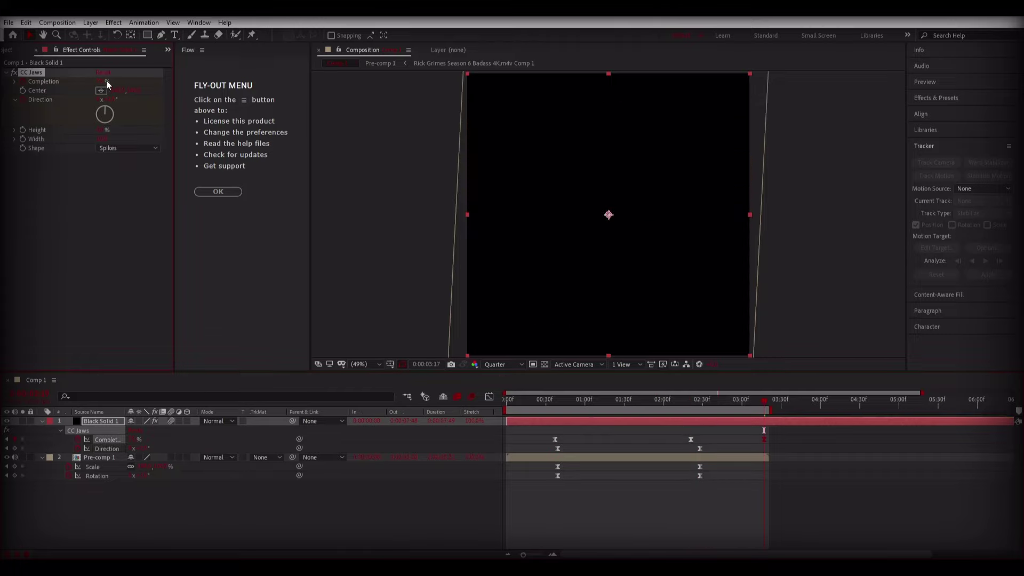
text(0)
key(Return)
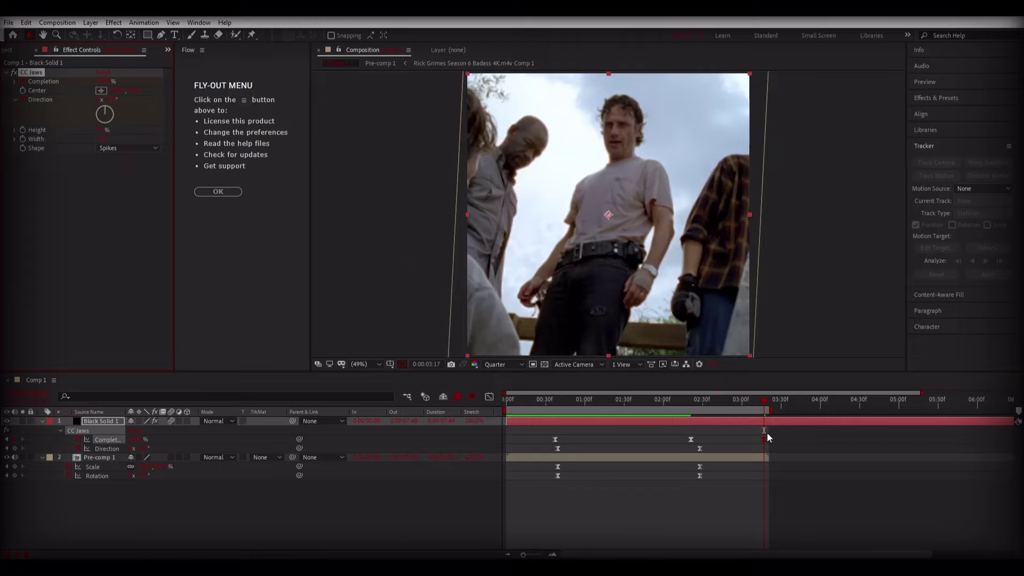
Ease the Completion value curve by dragging its Bezier handles, then preview.
drag(795, 437, 678, 442)
click(489, 396)
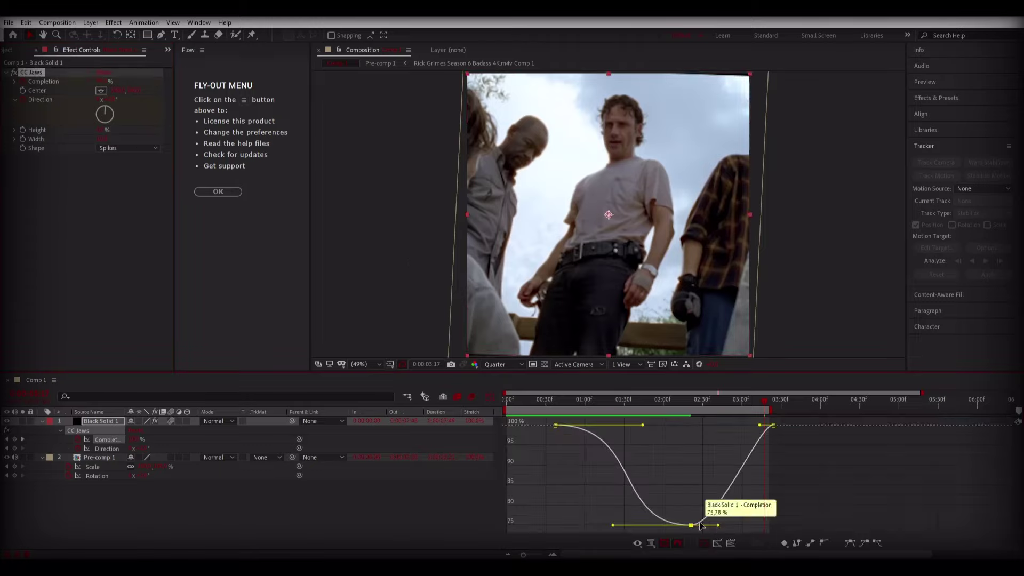
drag(718, 525, 729, 525)
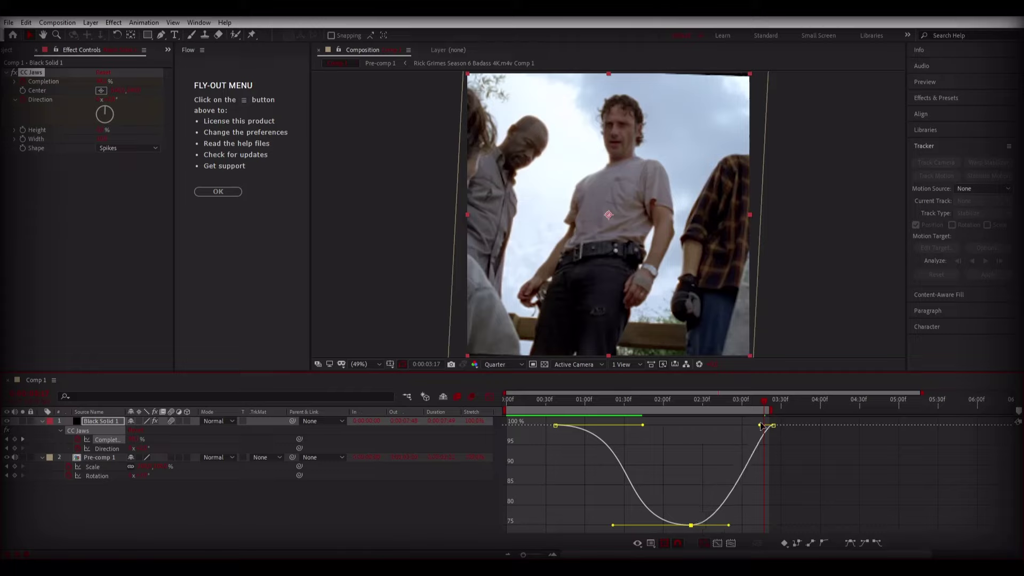
drag(762, 426, 742, 426)
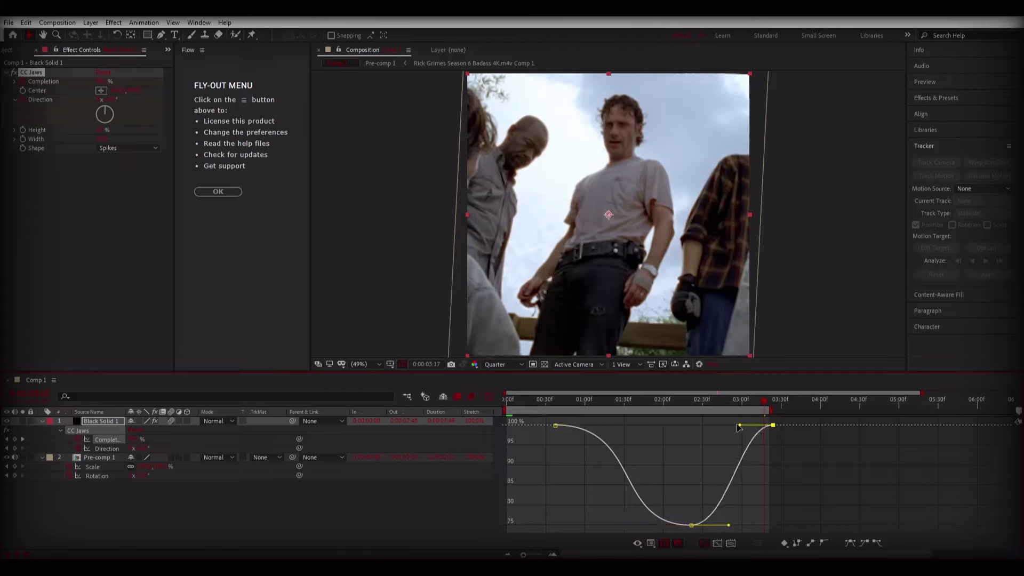
click(489, 396)
click(705, 402)
drag(694, 406, 742, 404)
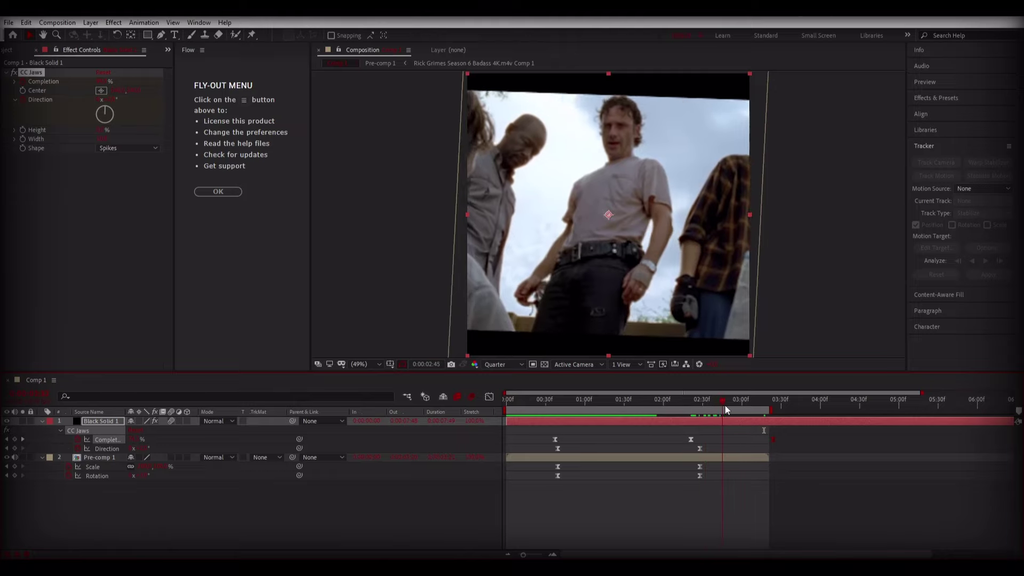
click(693, 430)
drag(693, 432, 780, 442)
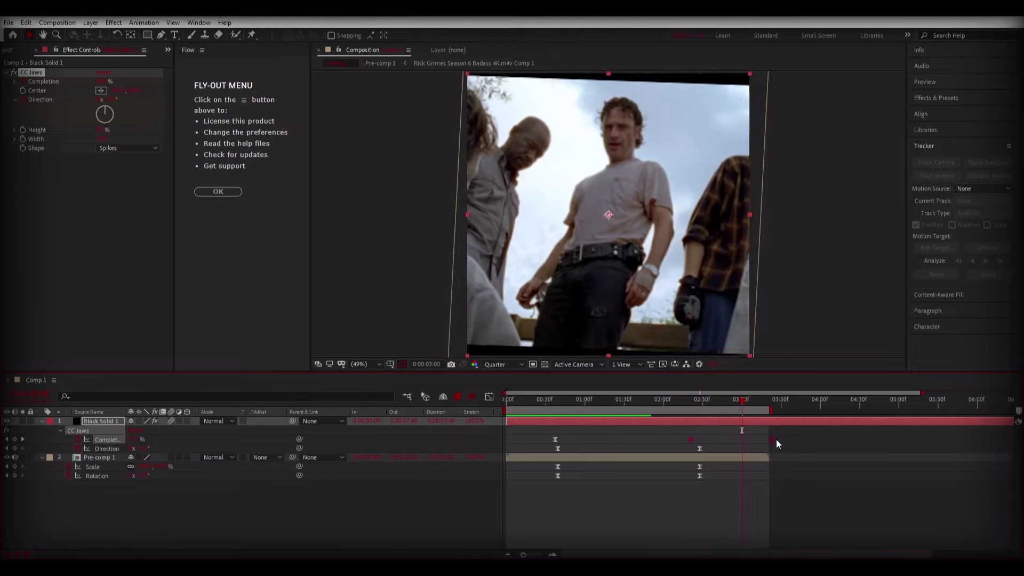
key(space)
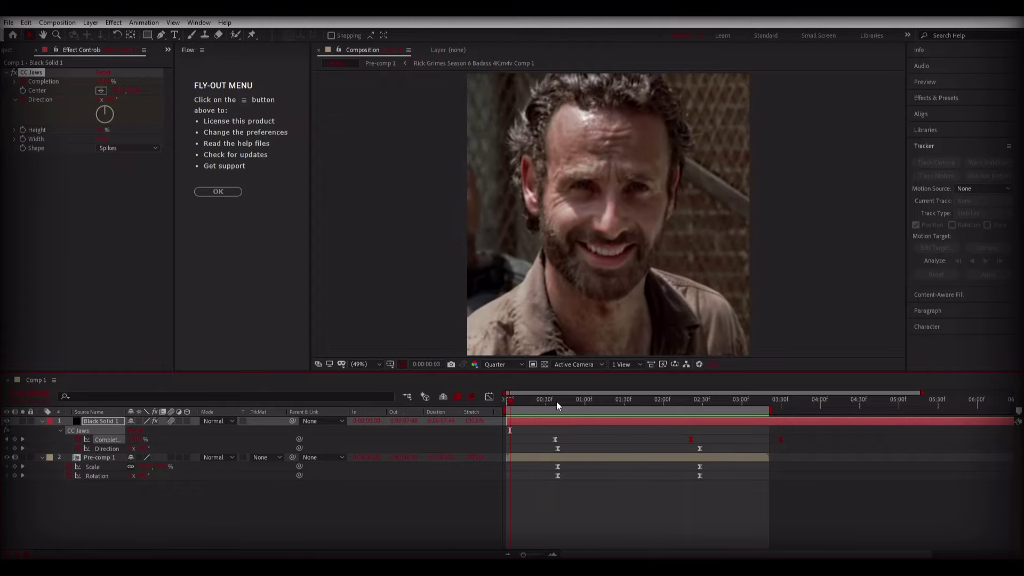
Stop the preview, collapse both layers' properties, and select Black Solid 1 at 0:00:02:13.
click(556, 401)
click(41, 421)
click(42, 430)
click(467, 516)
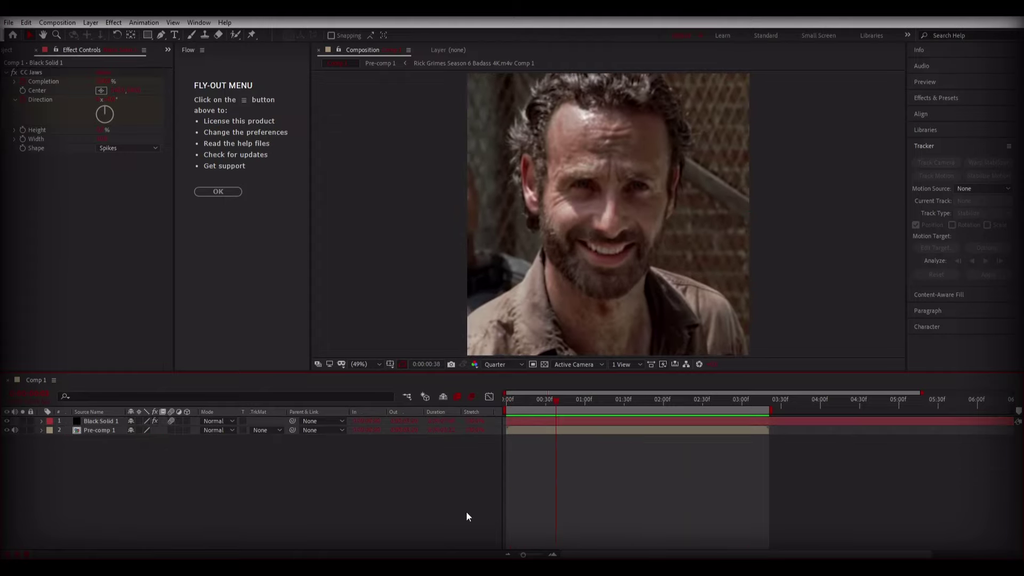
drag(629, 401, 681, 402)
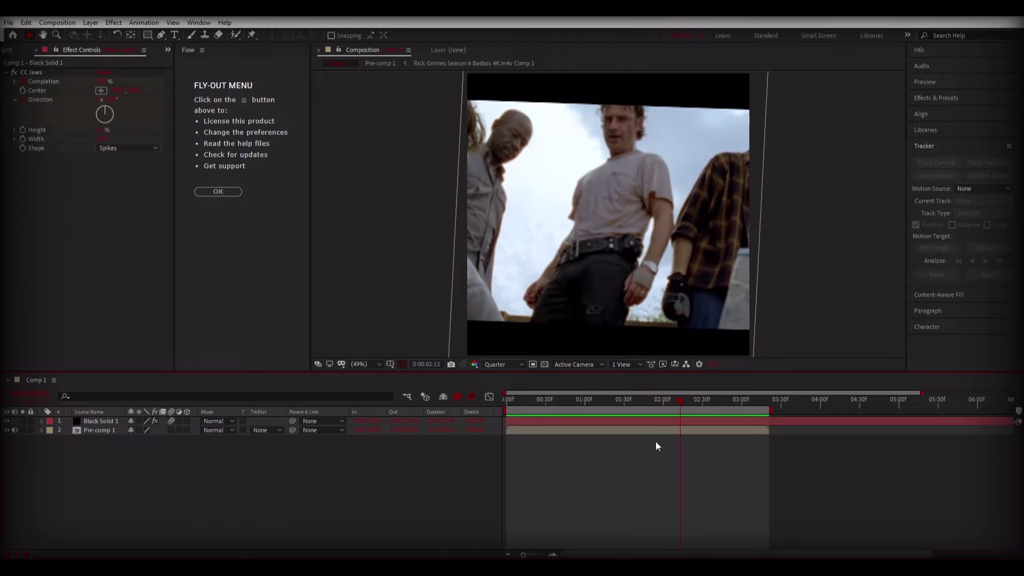
click(655, 420)
Apply Gaussian Blur to Black Solid 1 with Blurriness 12.
key(ctrl+space)
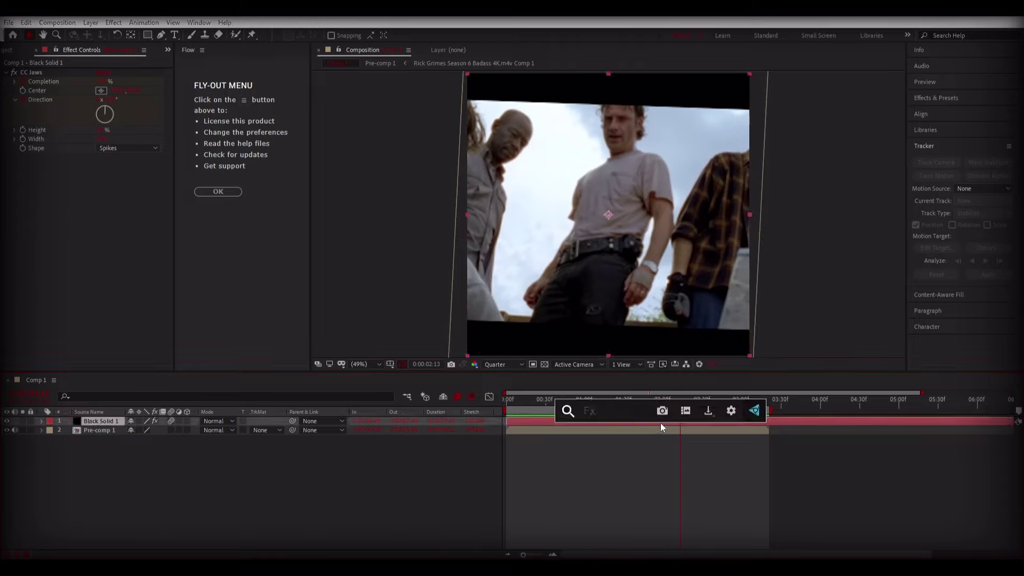
text(gaus)
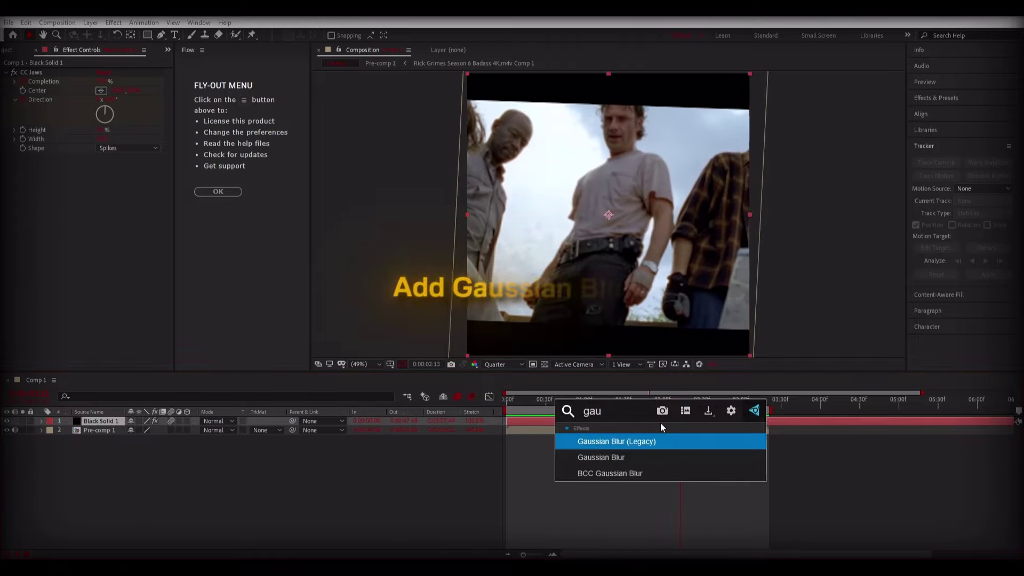
click(623, 457)
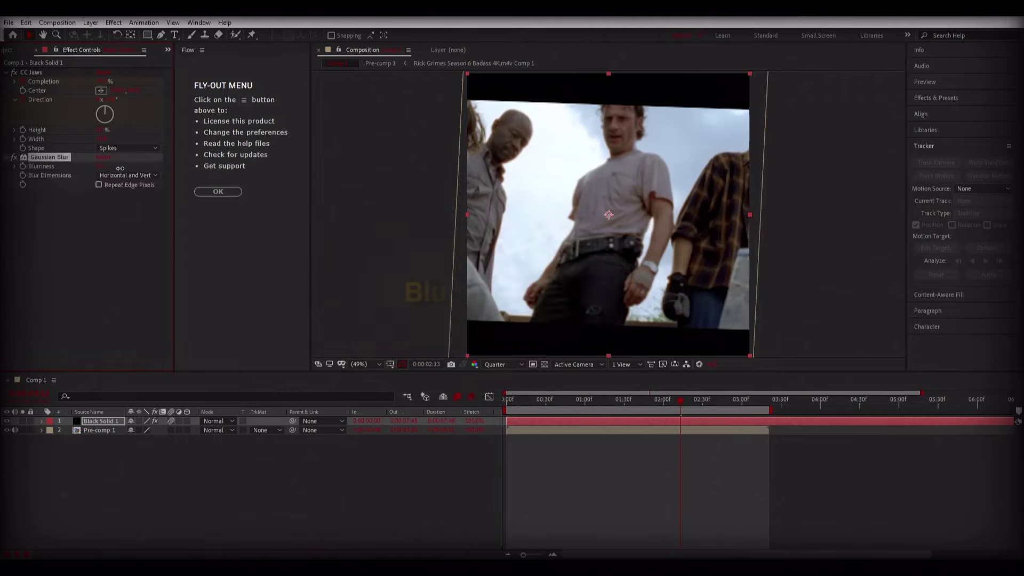
click(101, 167)
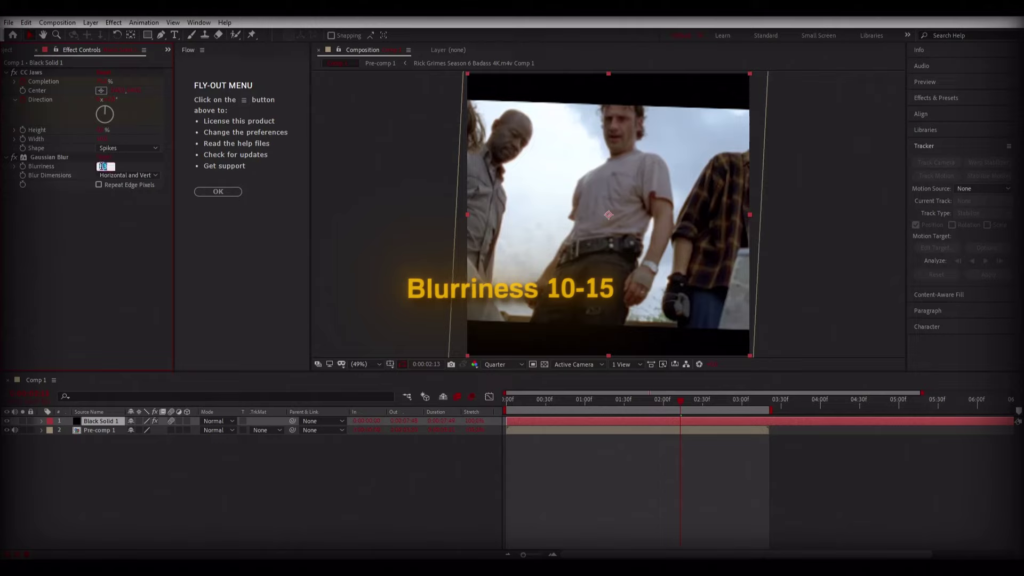
click(557, 453)
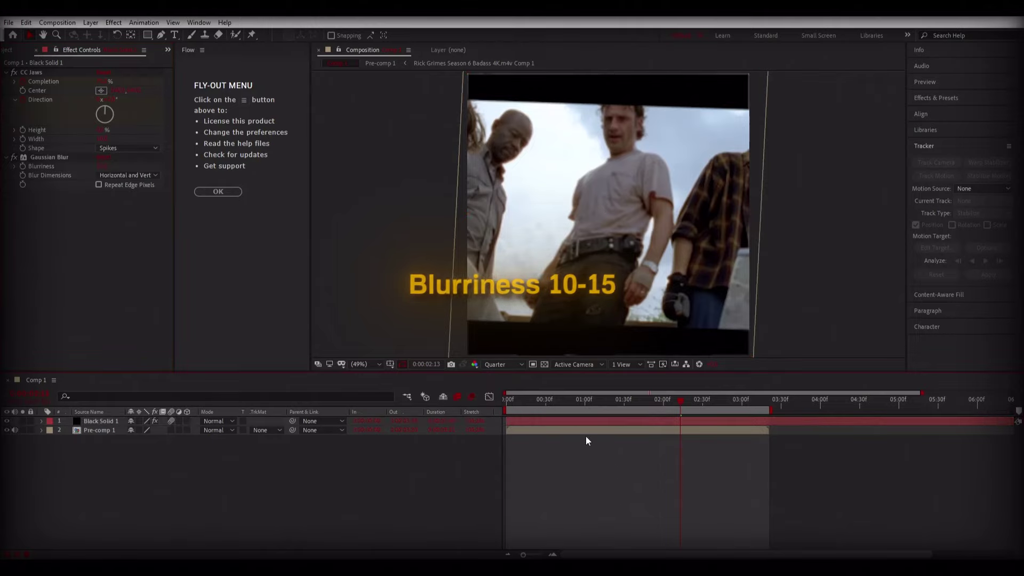
Change Black Solid 1's Scale value and preview the result.
click(566, 422)
key(s)
text(103)
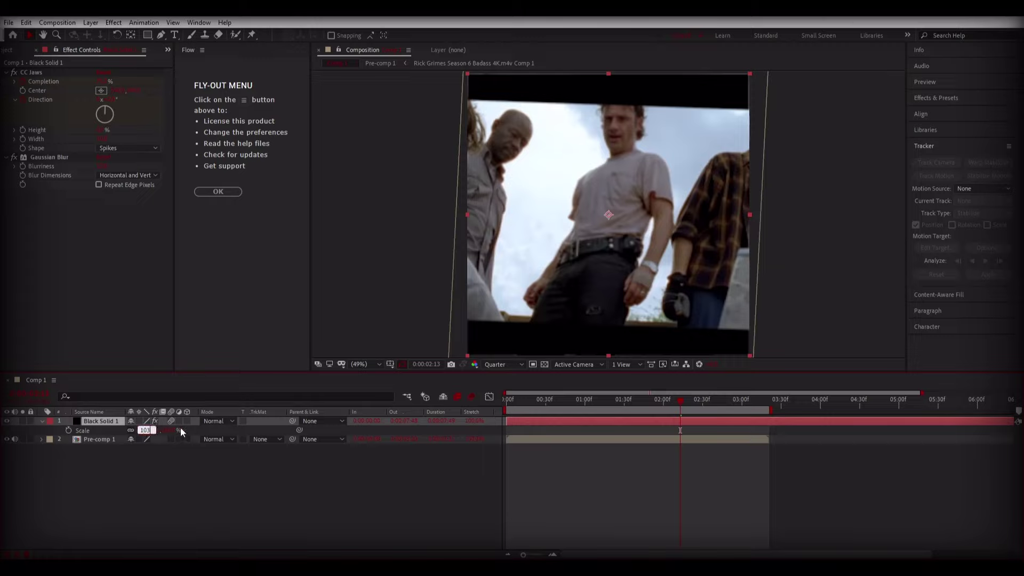
key(Return)
key(space)
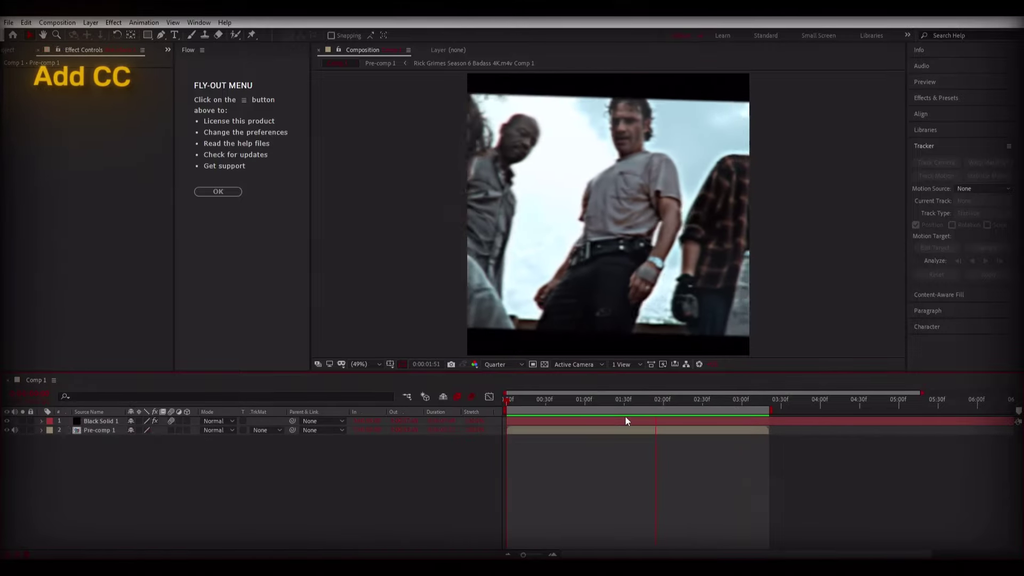
Apply S_Shake from the effect search (s_sh) to the Pre-comp 1 layer.
key(space)
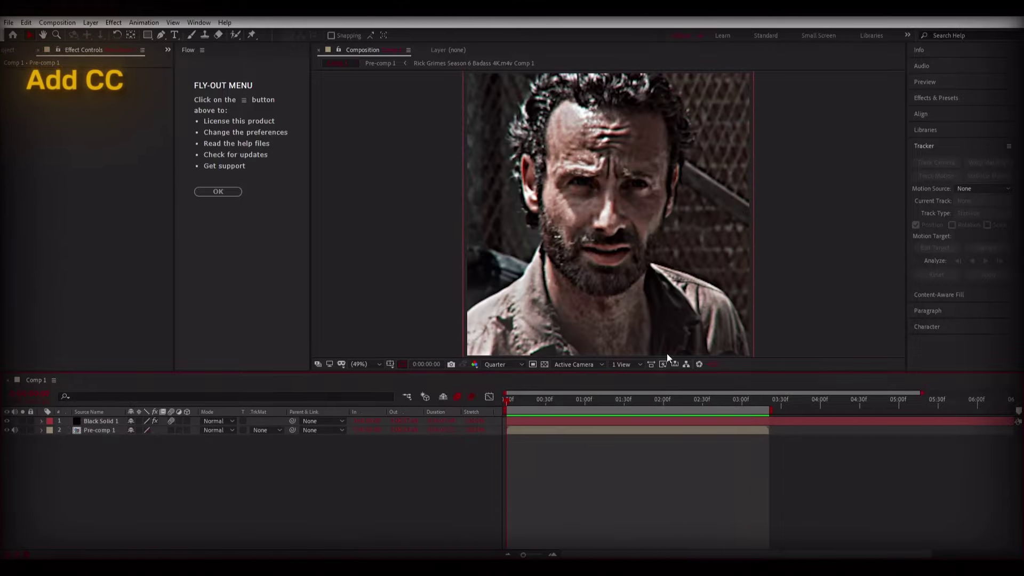
click(549, 429)
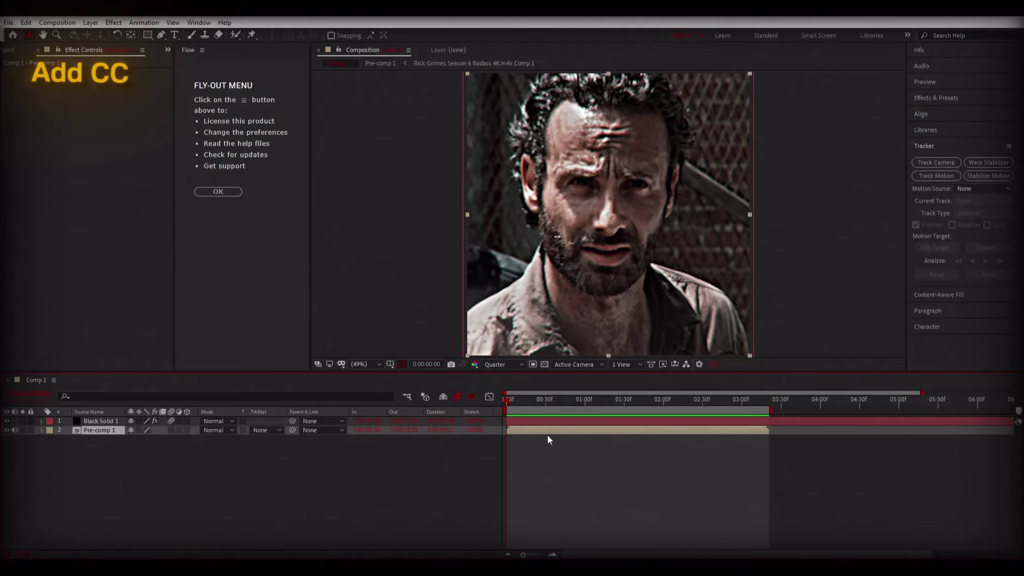
key(ctrl+space)
text(s_)
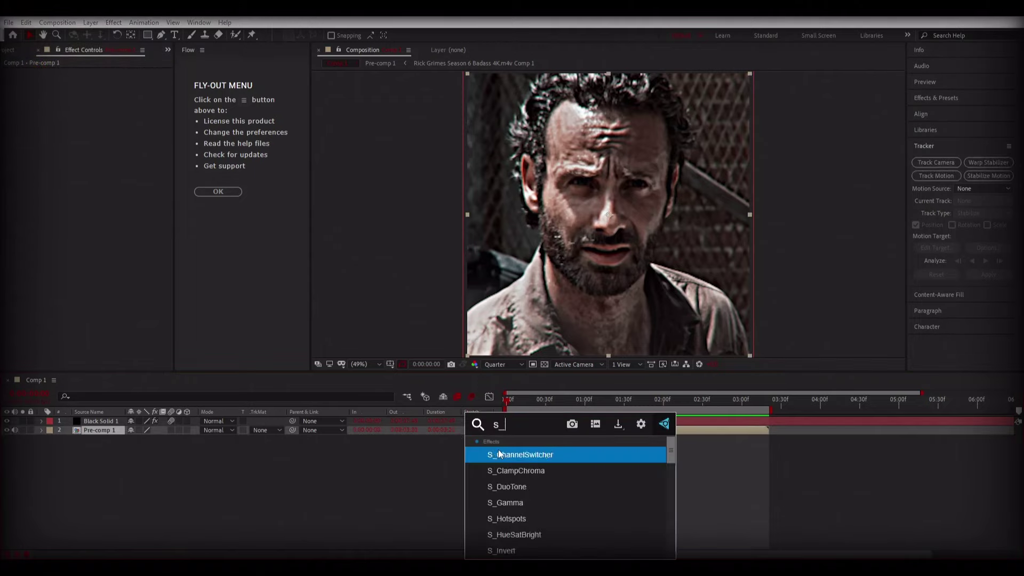
text(sh)
click(523, 502)
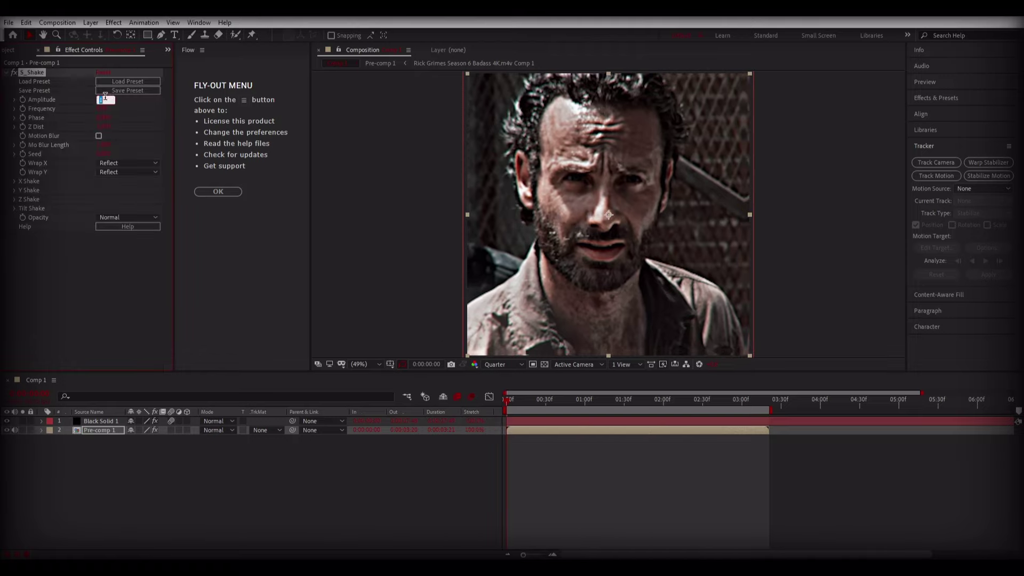
Set the S_Shake Amplitude to 0.3 and preview the shake.
key(Return)
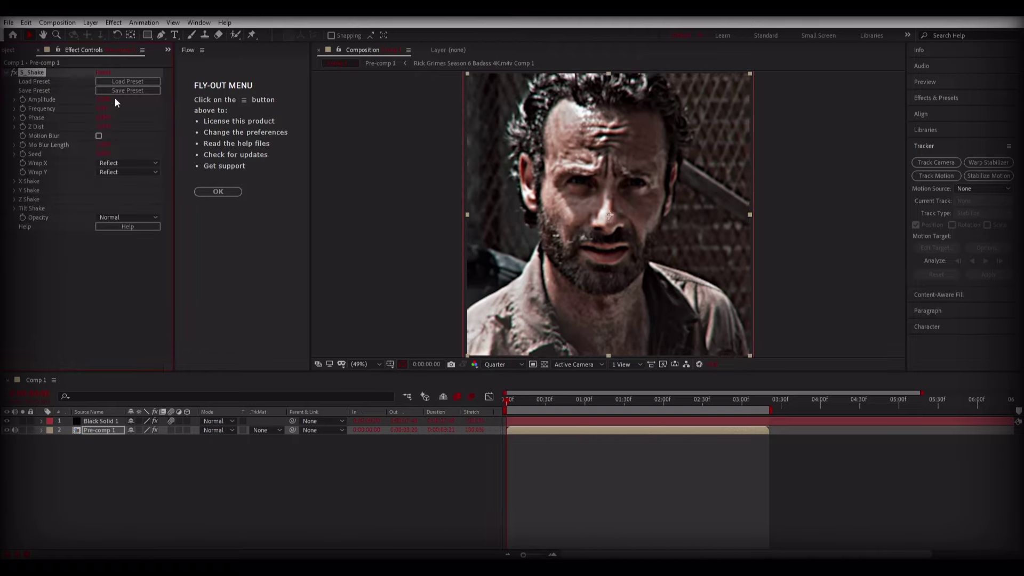
key(space)
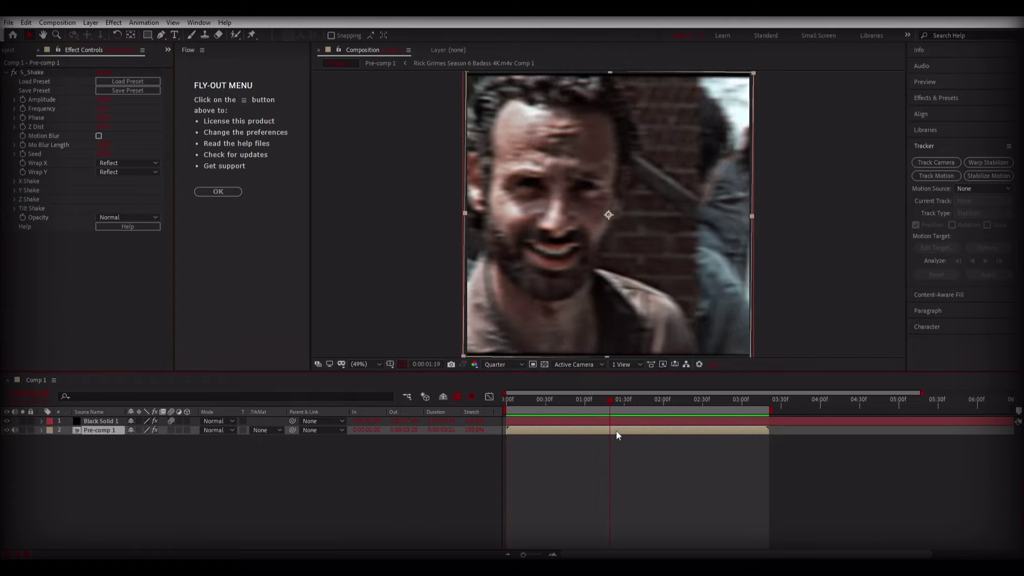
key(ctrl+space)
Add S_Flicker to Pre-comp 1 below S_Shake and preview the transition from the start.
text(flick)
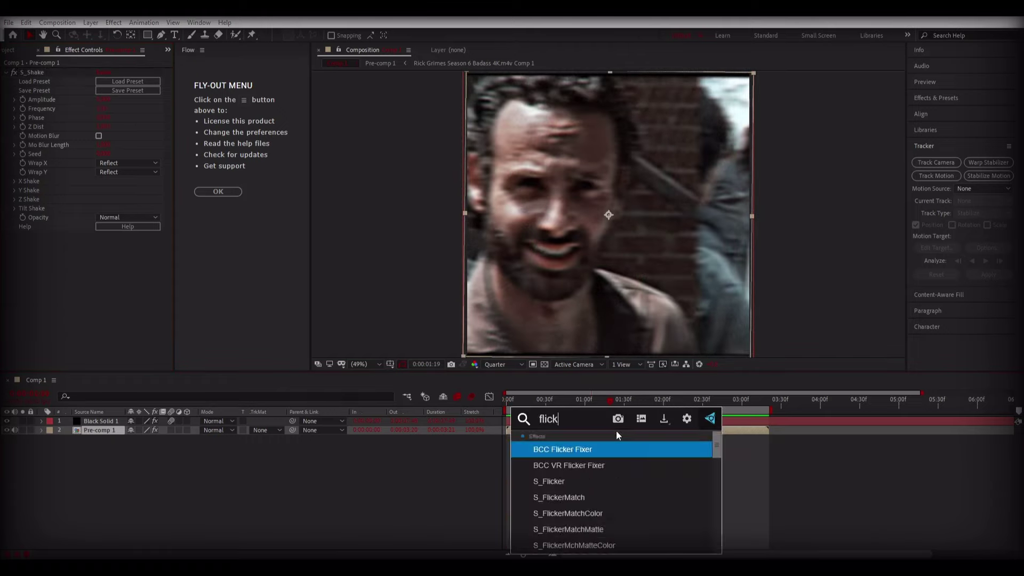
click(592, 481)
drag(553, 401, 507, 405)
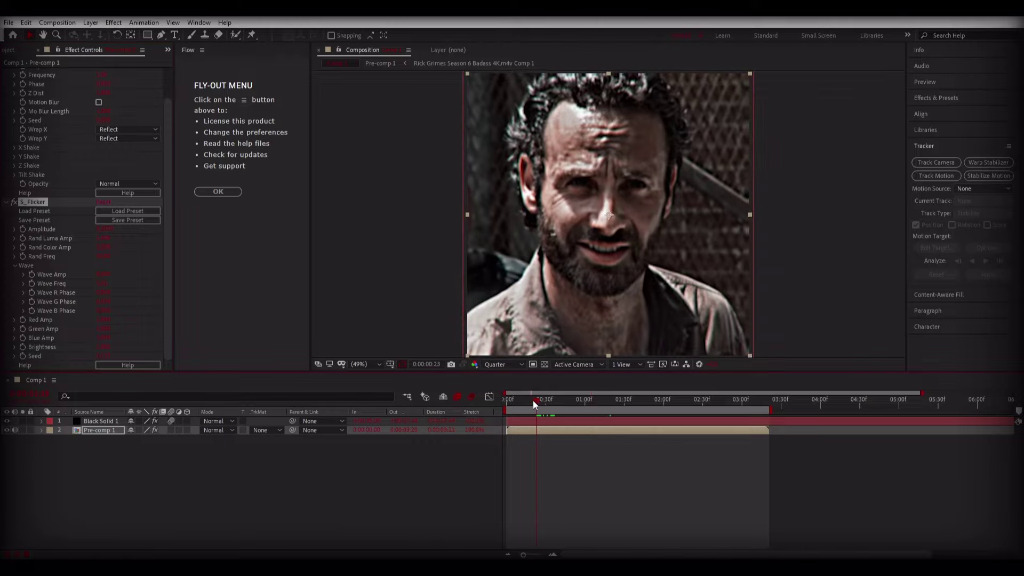
key(space)
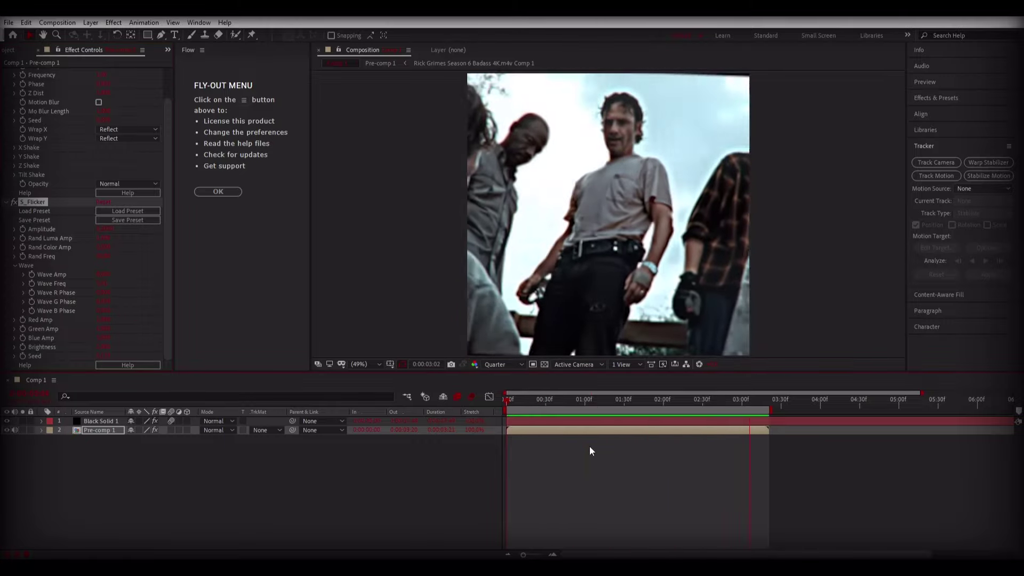